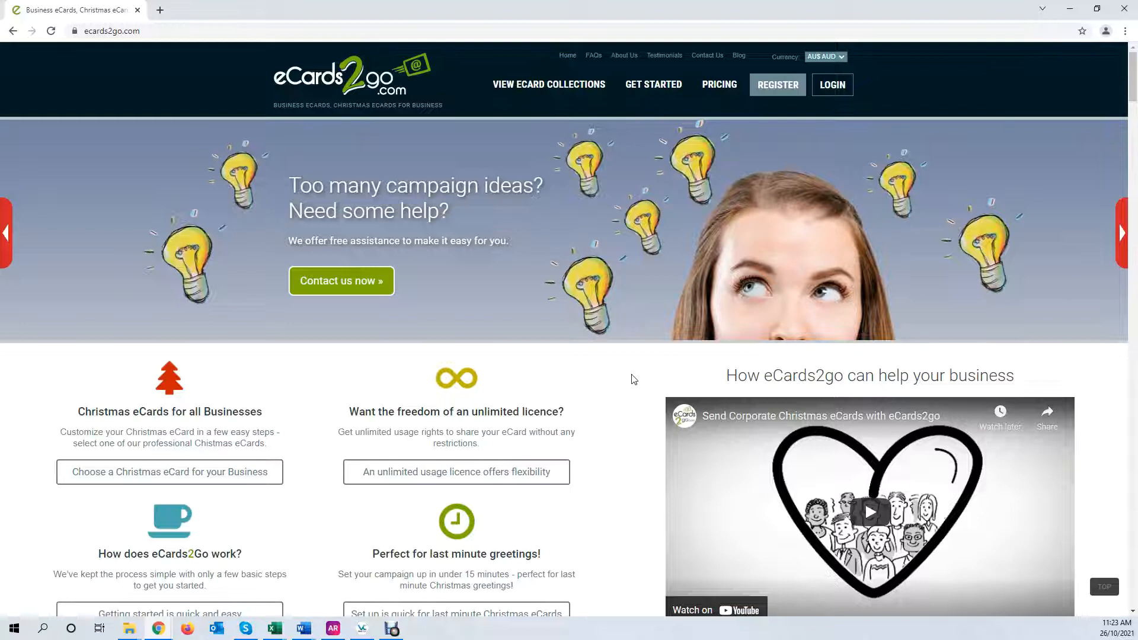
Log in with the account username and password to reach the My Campaigns page
click(771, 92)
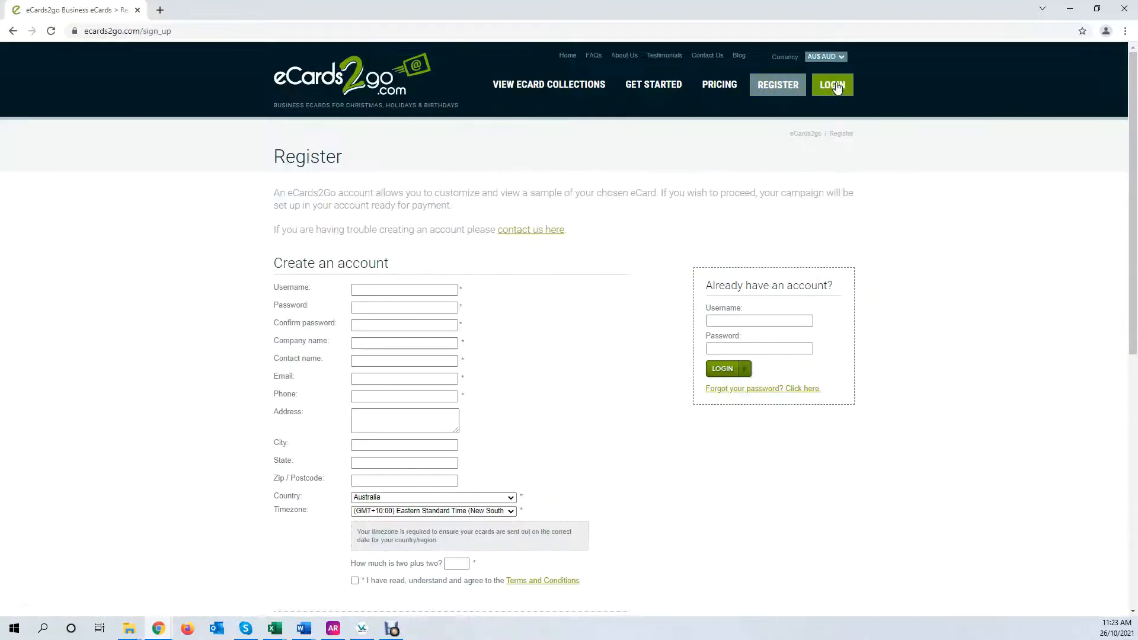
click(836, 86)
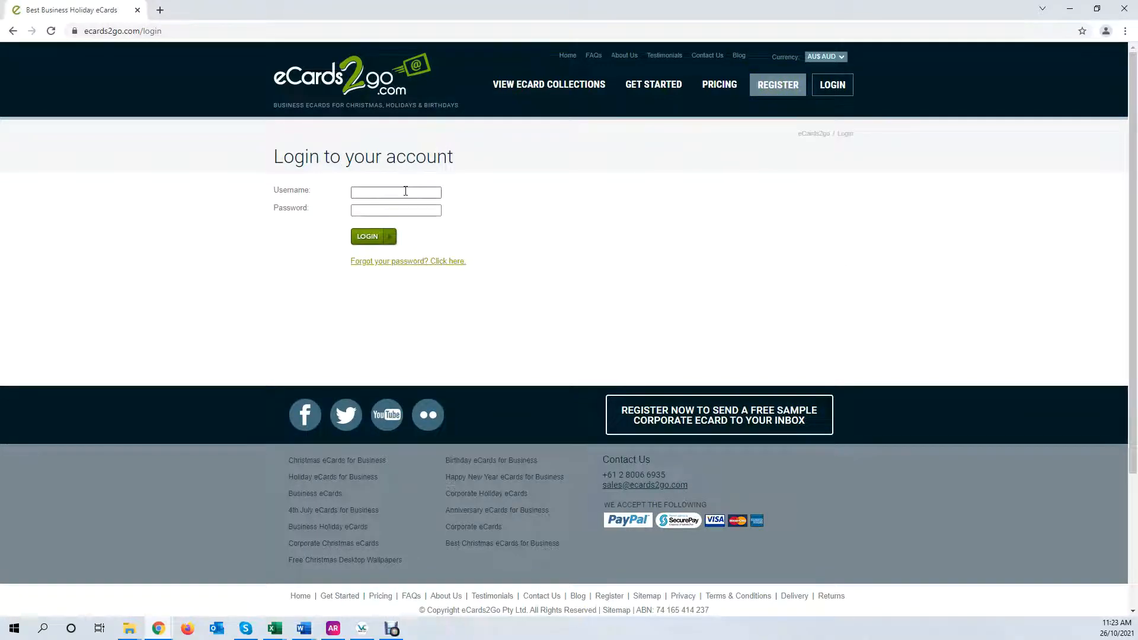
click(406, 190)
text(ecards2go)
key(Tab)
click(369, 240)
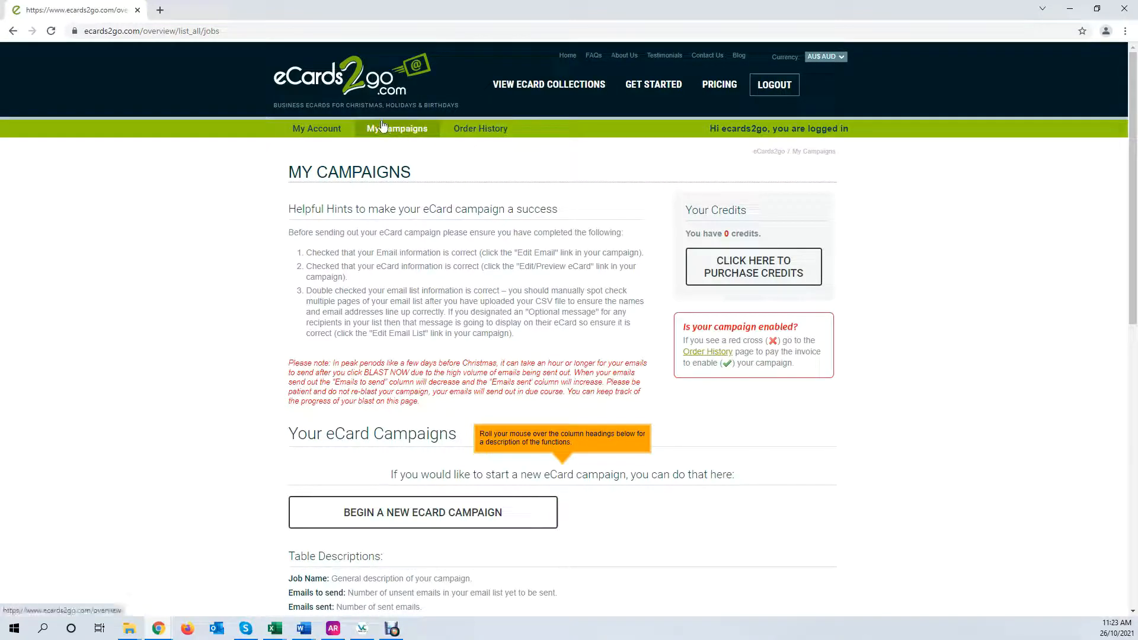
Open the Christmas eCards collection, start the snowflake card and play its preview animation
click(514, 107)
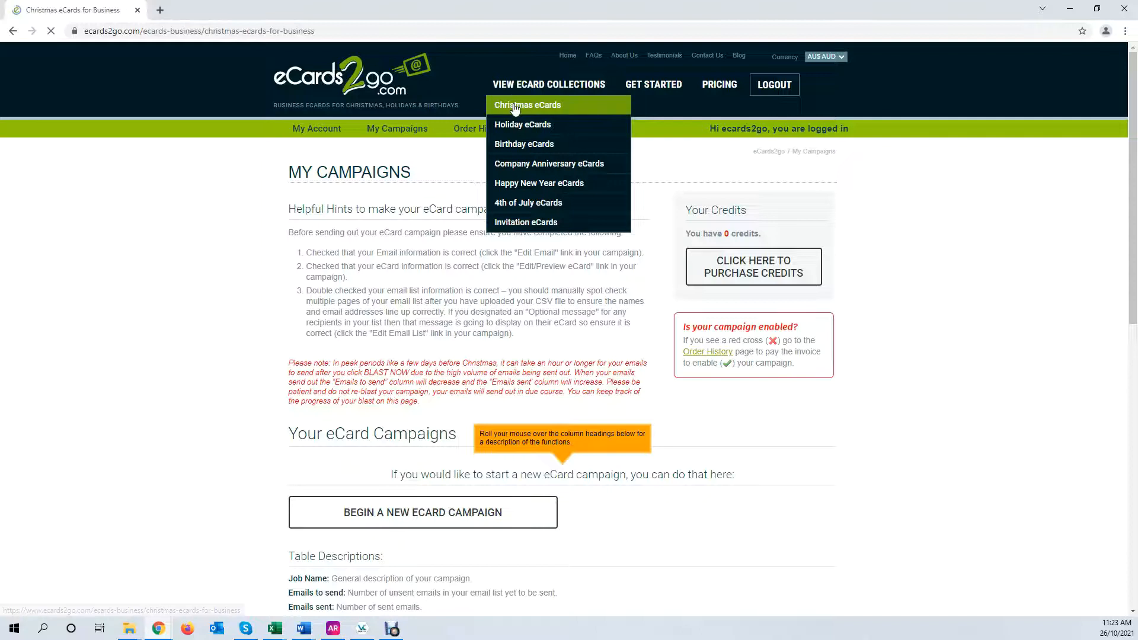
scroll(782, 486, down, 7)
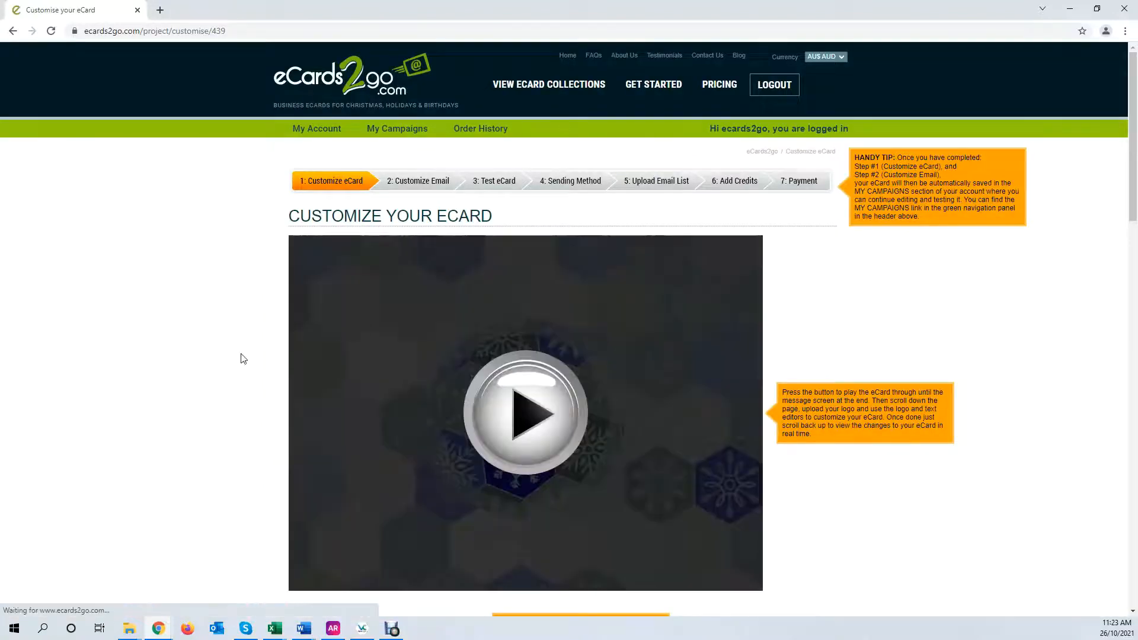
scroll(234, 357, down, 3)
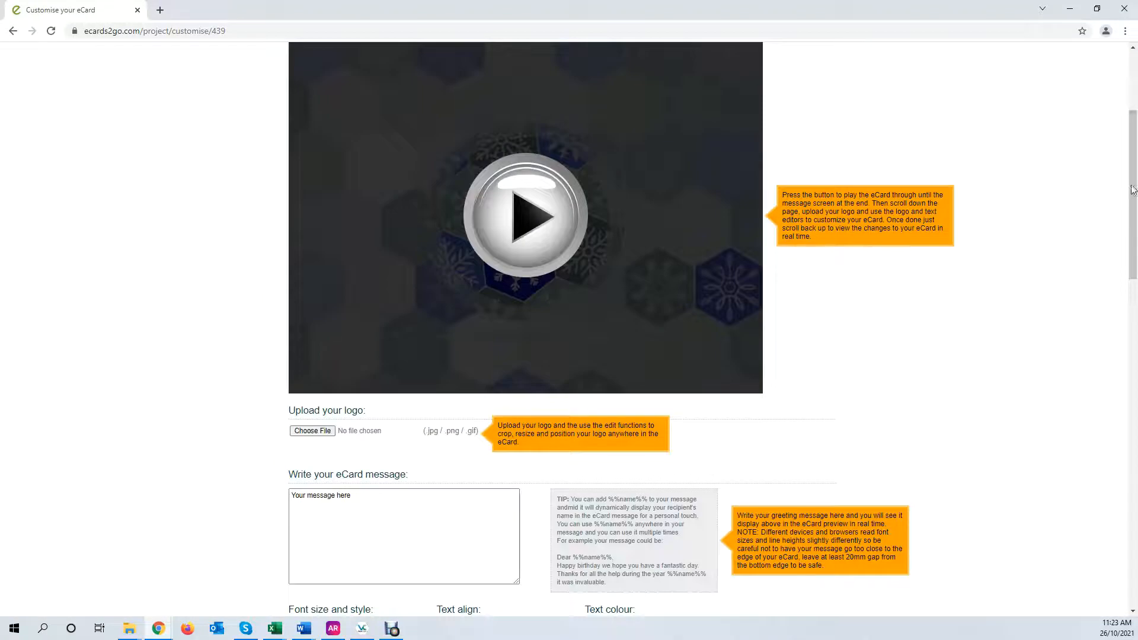
scroll(910, 138, up, 3)
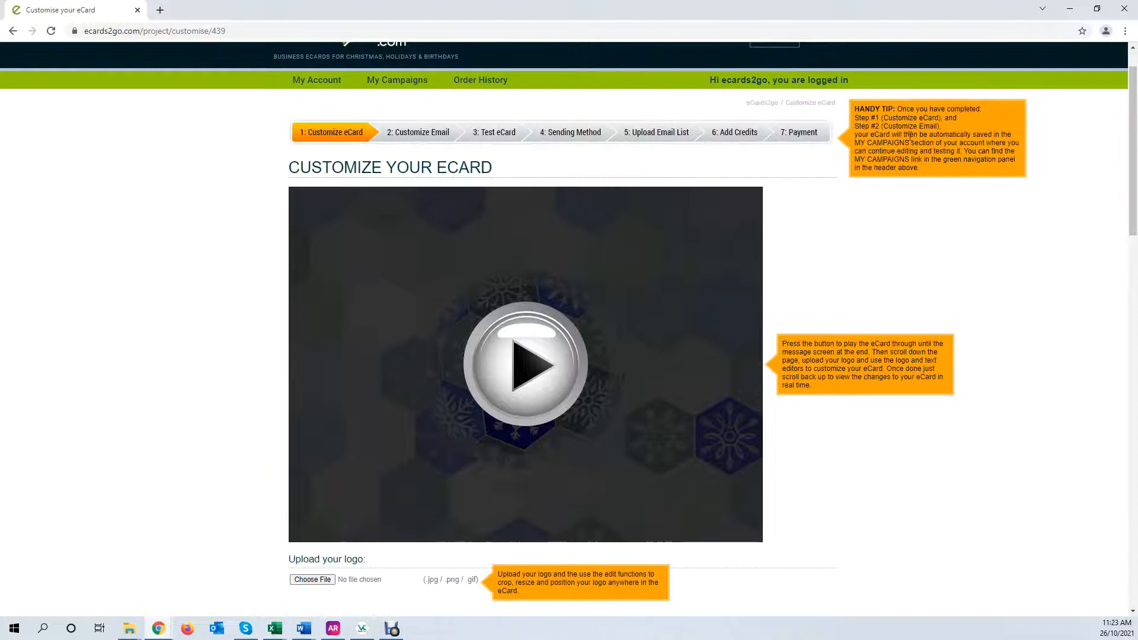
mouse_move(1134, 183)
mouse_down()
mouse_move(1137, 448)
mouse_move(1135, 184)
mouse_move(1134, 196)
mouse_up()
click(537, 315)
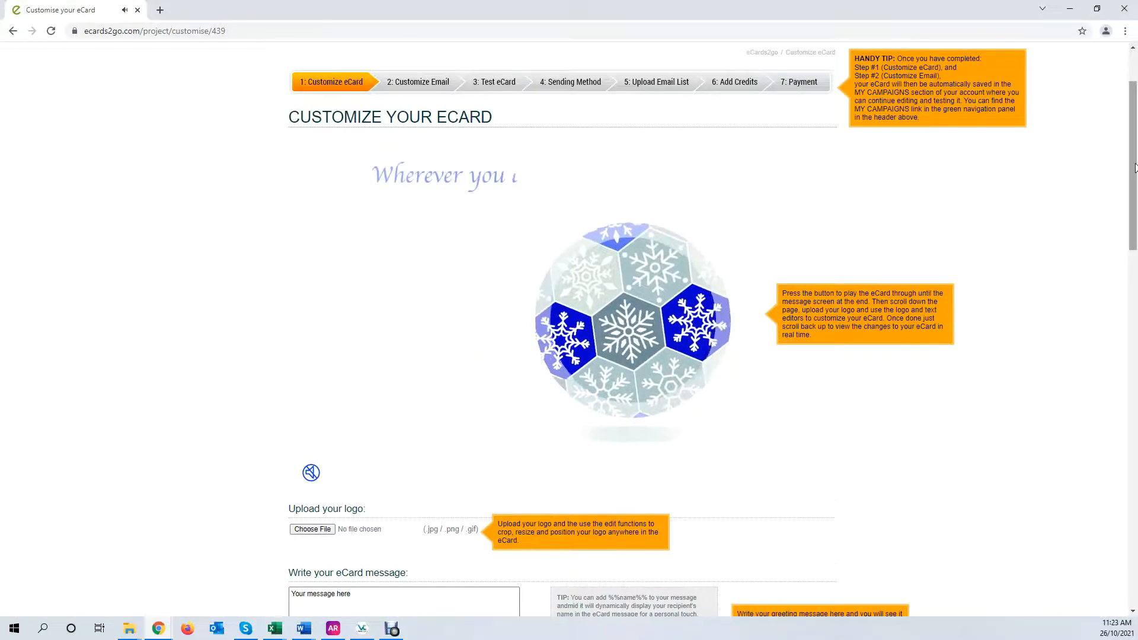
scroll(699, 225, down, 1)
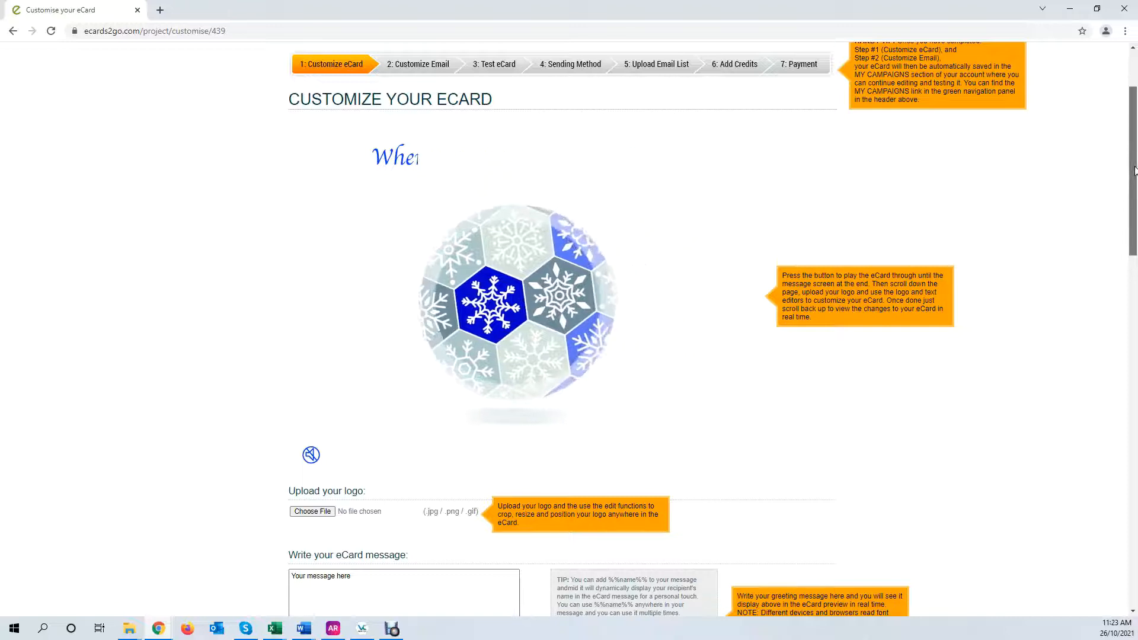
scroll(1135, 181, down, 1)
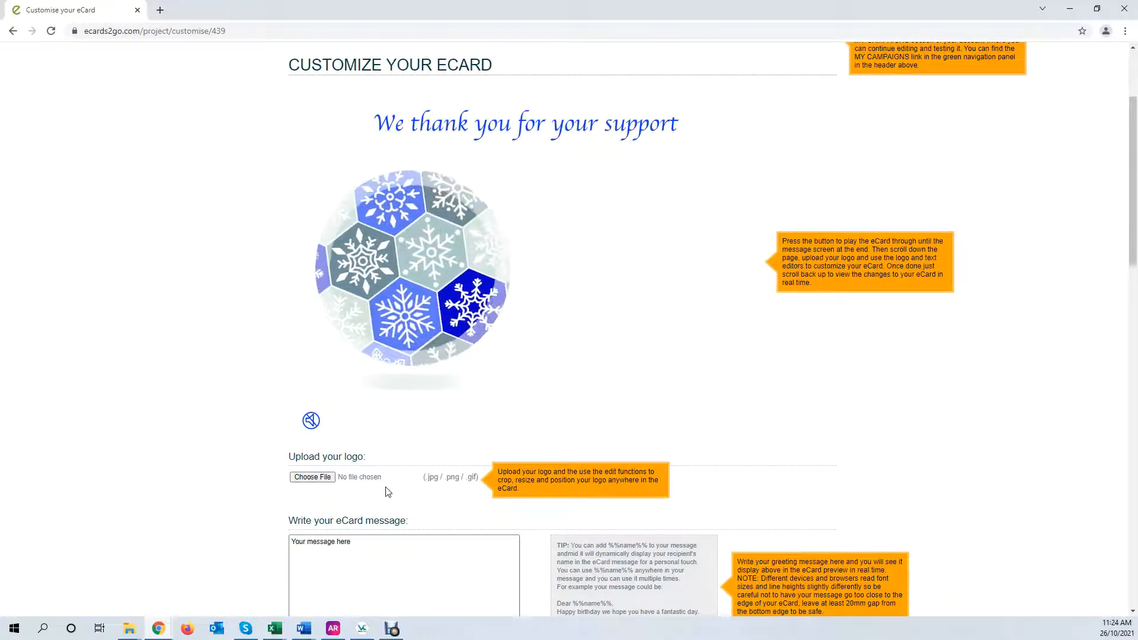
Upload ecards2go-logo.png as the card logo and adjust its crop box
click(328, 477)
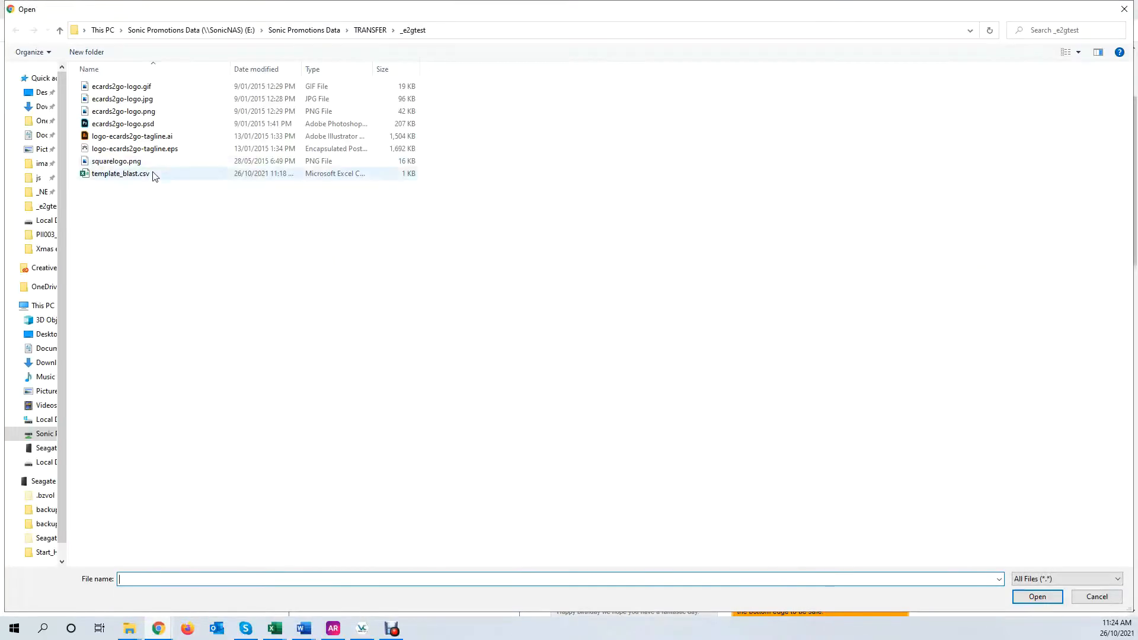
double_click(140, 111)
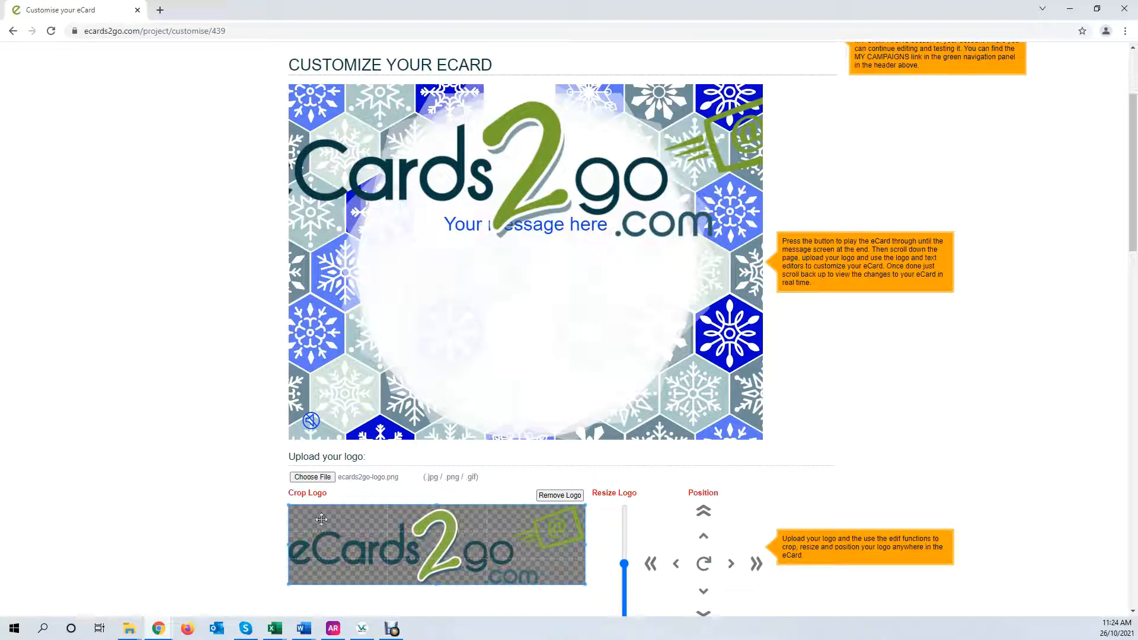
mouse_move(289, 505)
mouse_down()
mouse_move(473, 560)
mouse_move(288, 505)
mouse_up()
scroll(1135, 261, down, 1)
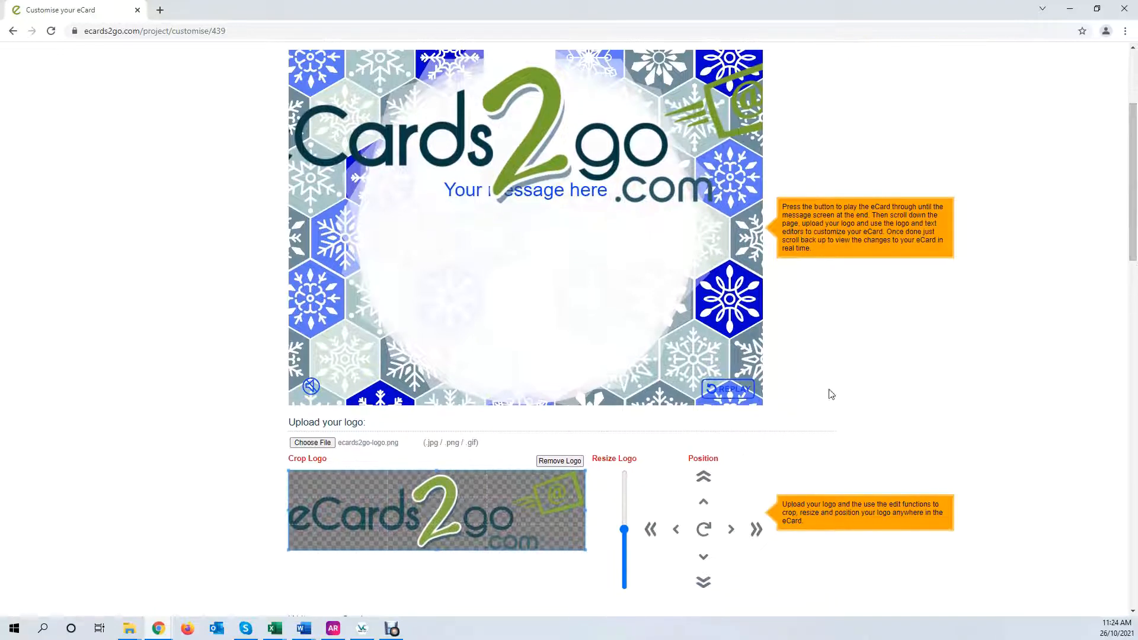
Shrink the logo with the Resize slider and nudge it to sit centred above 'Your message here'
drag(628, 532, 632, 566)
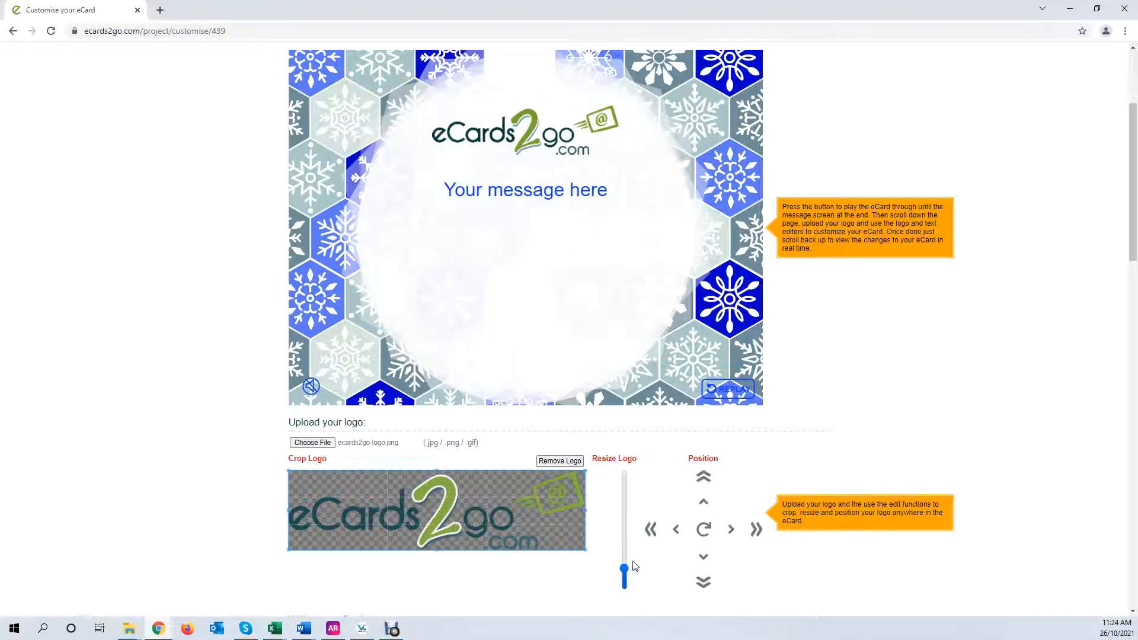
click(650, 531)
click(650, 531)
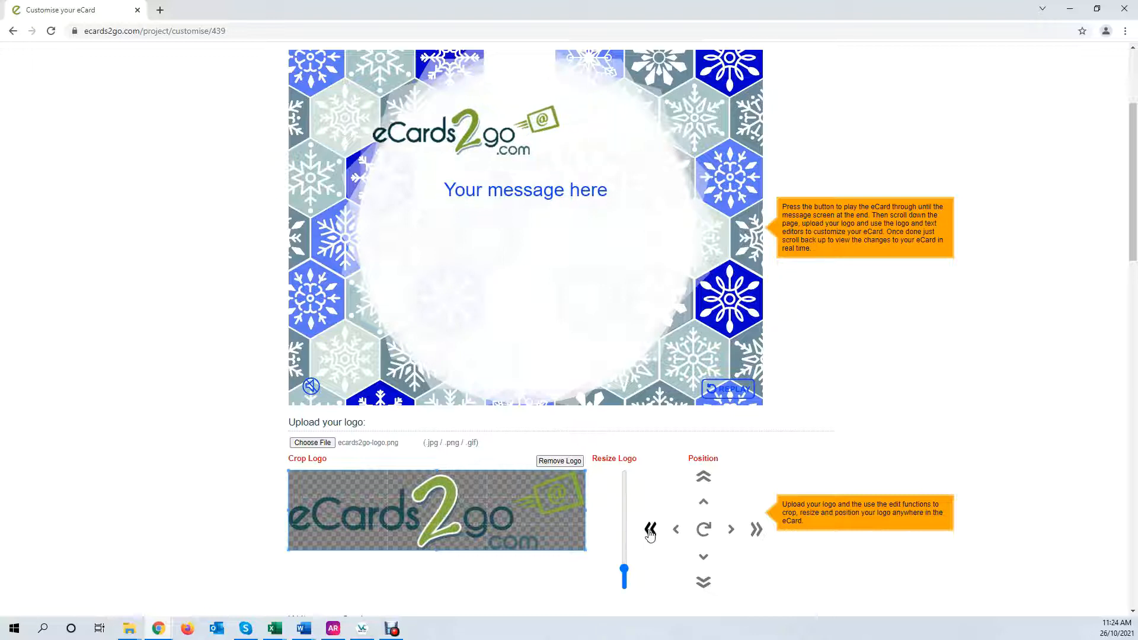
click(755, 530)
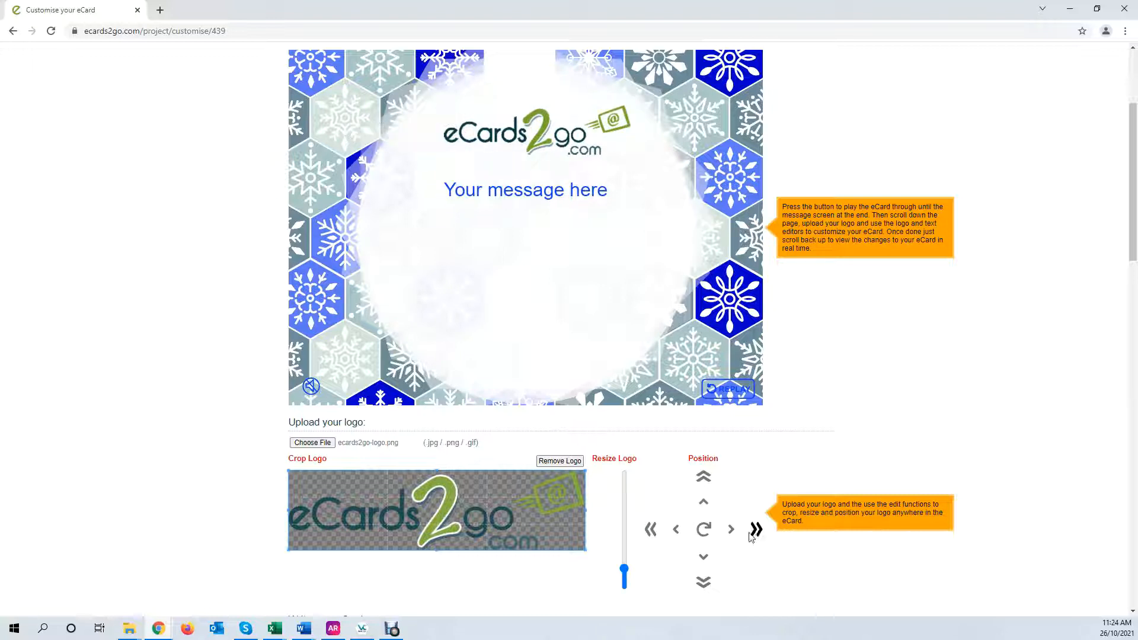
click(650, 529)
click(702, 583)
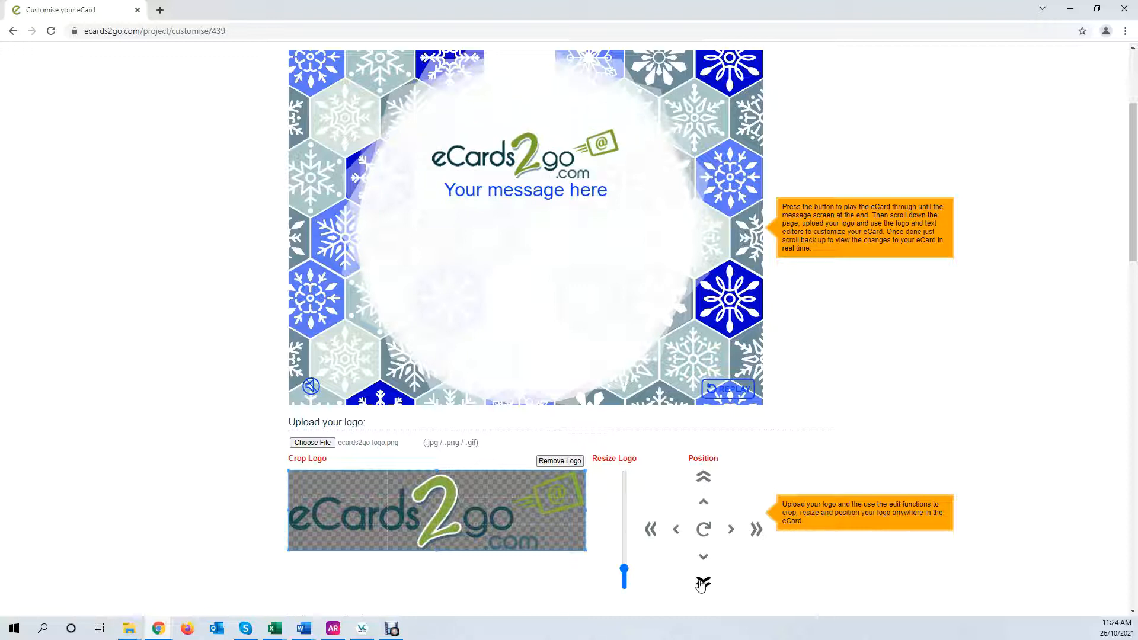
click(702, 480)
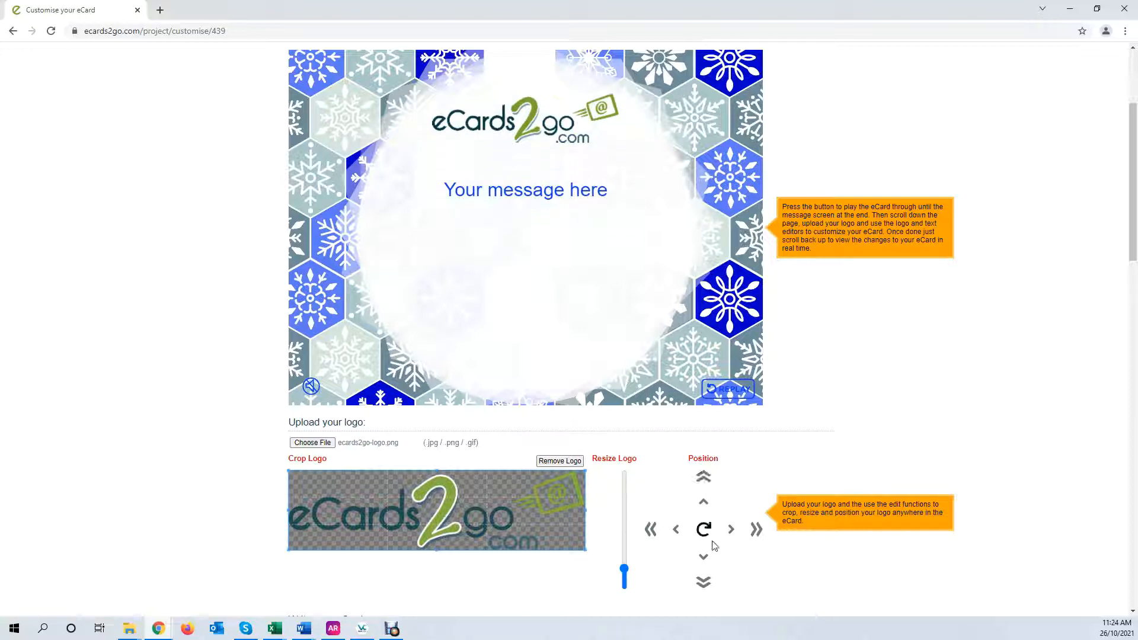
click(703, 583)
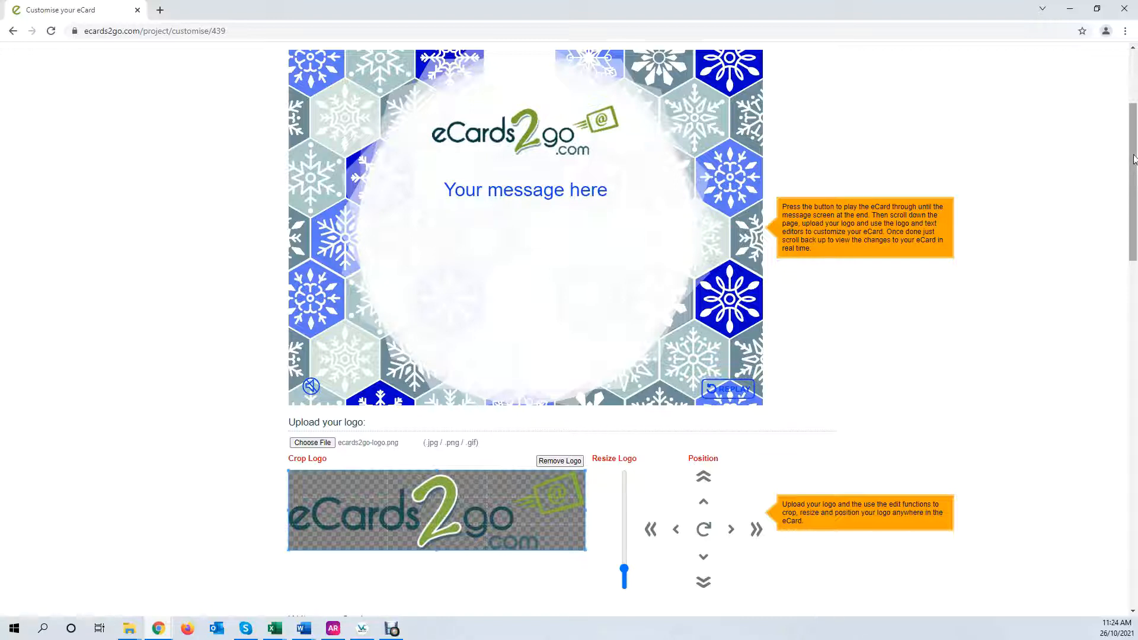
drag(1135, 158, 1134, 156)
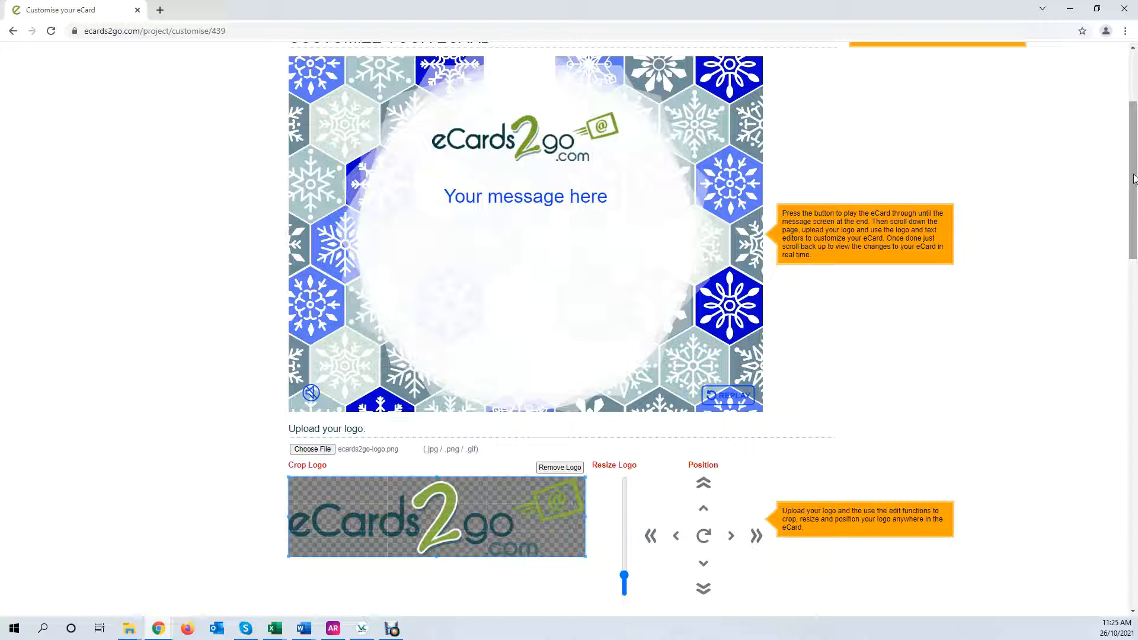
mouse_move(1133, 178)
mouse_down()
mouse_move(1133, 159)
mouse_move(1133, 174)
mouse_up()
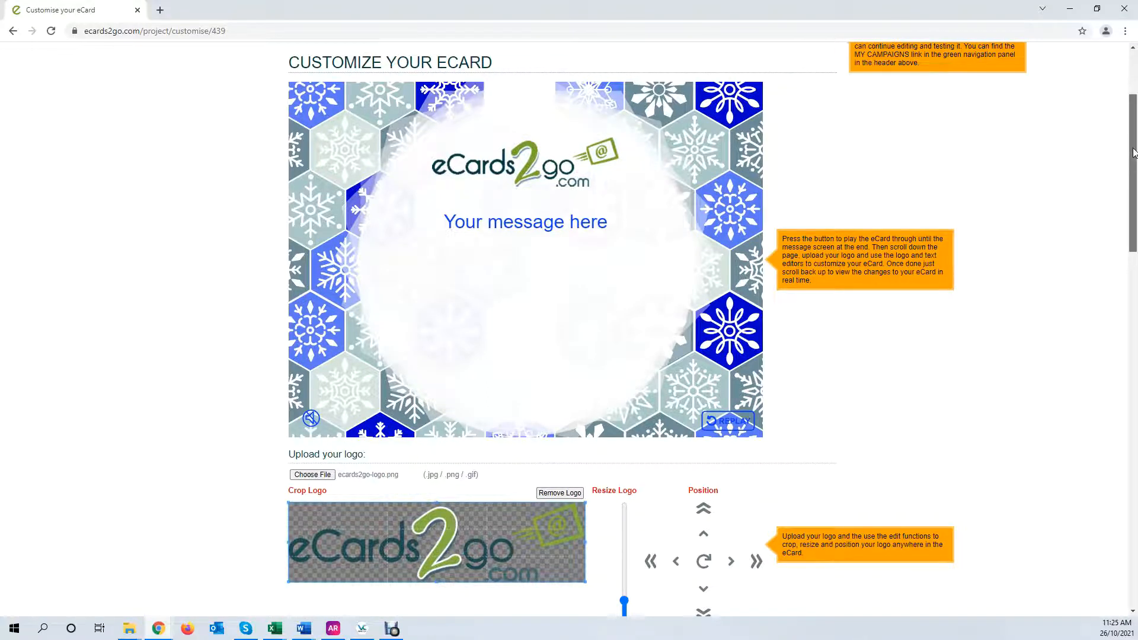
drag(1134, 152, 1135, 184)
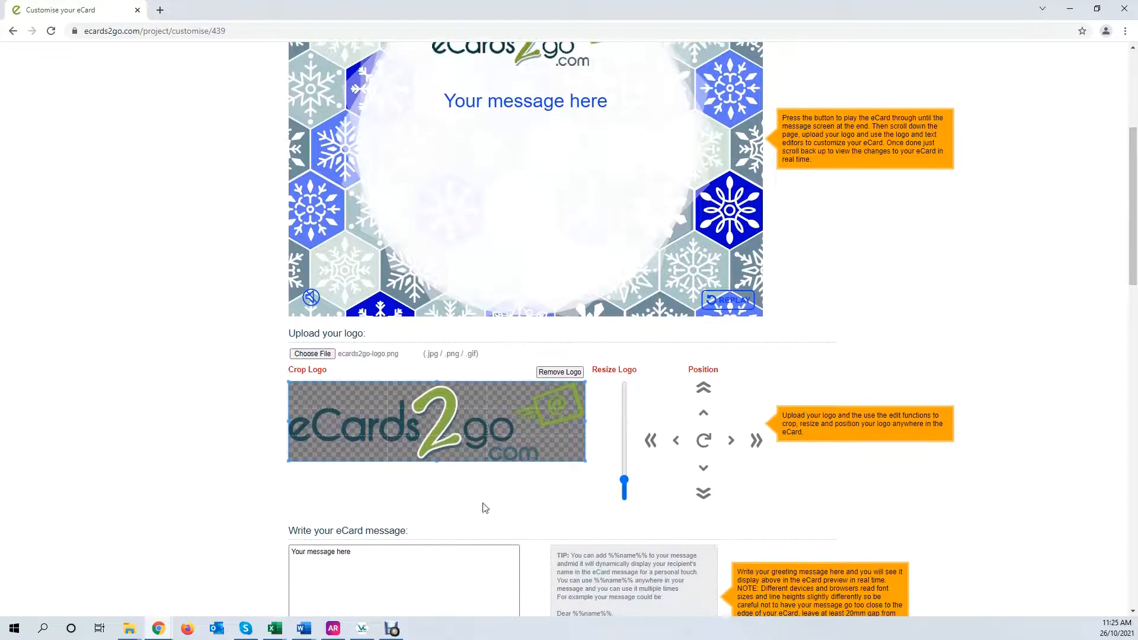
Replace the placeholder with 'Hi %%name%%,' and 'Happy Holidays from the ecards2go team! Thanks for all your support throughout the year!'
click(354, 553)
drag(354, 552, 293, 548)
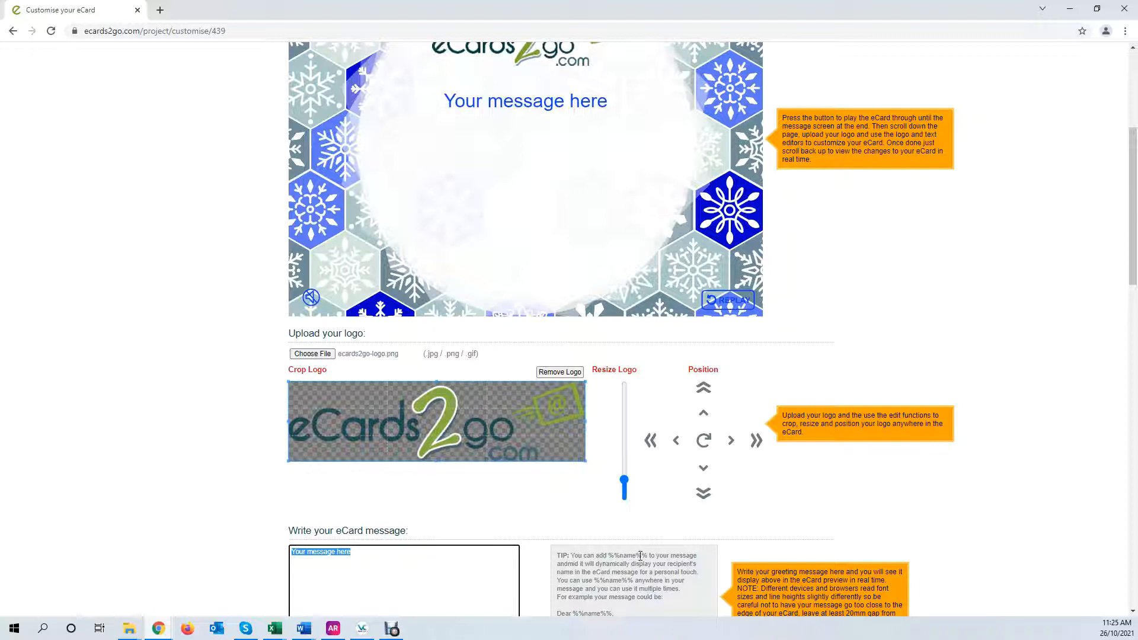
drag(647, 556, 612, 556)
key(ctrl+c)
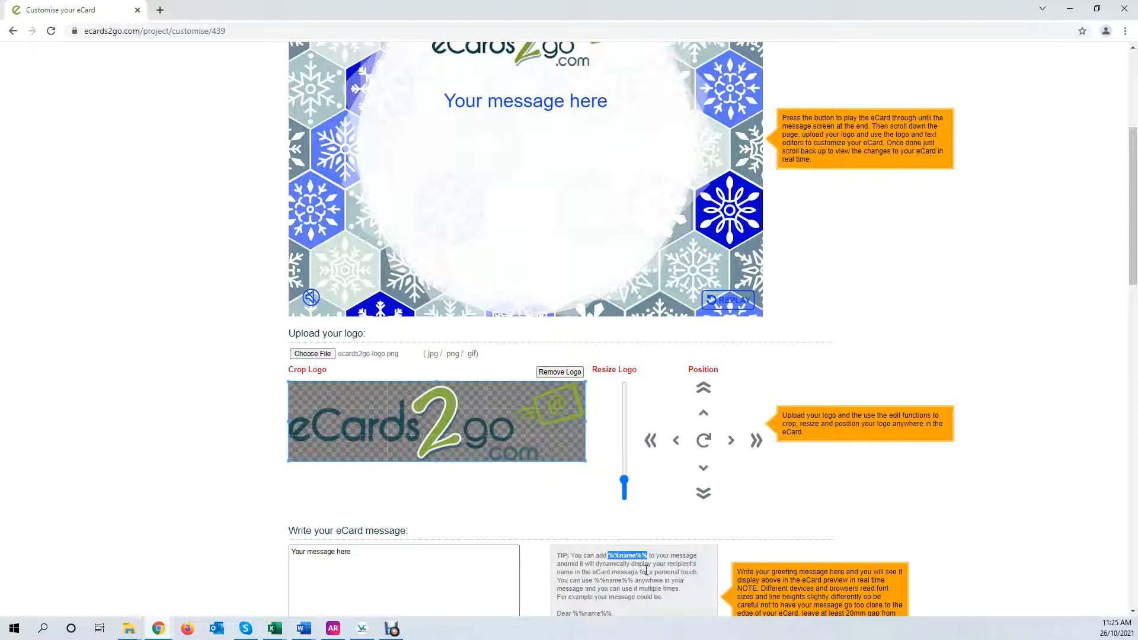
click(387, 552)
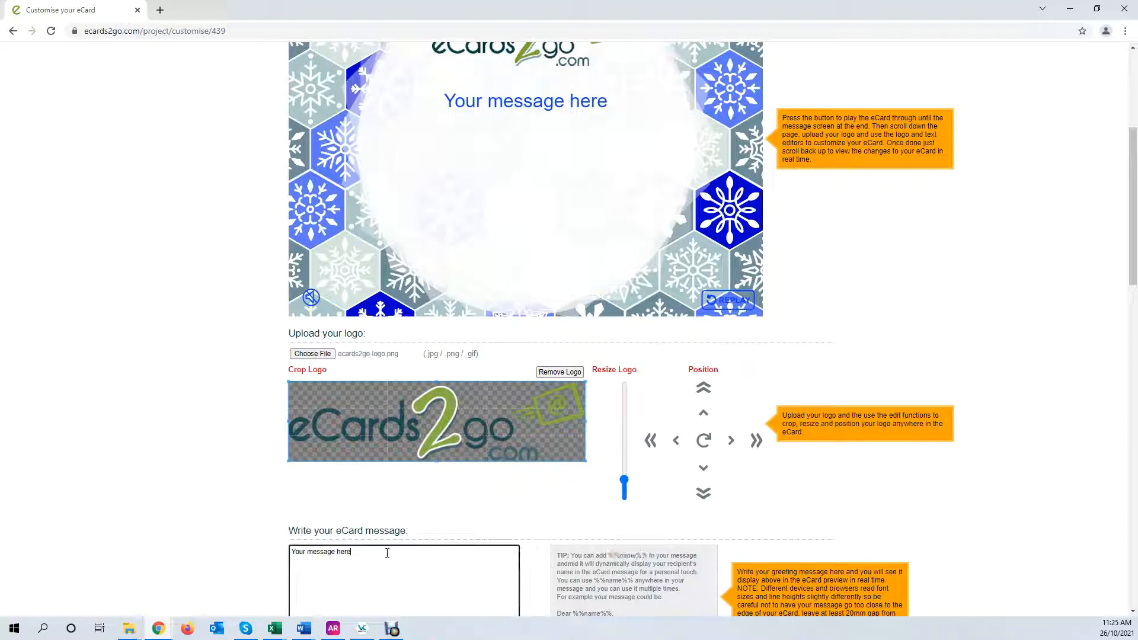
triple_click(345, 551)
text(Hi)
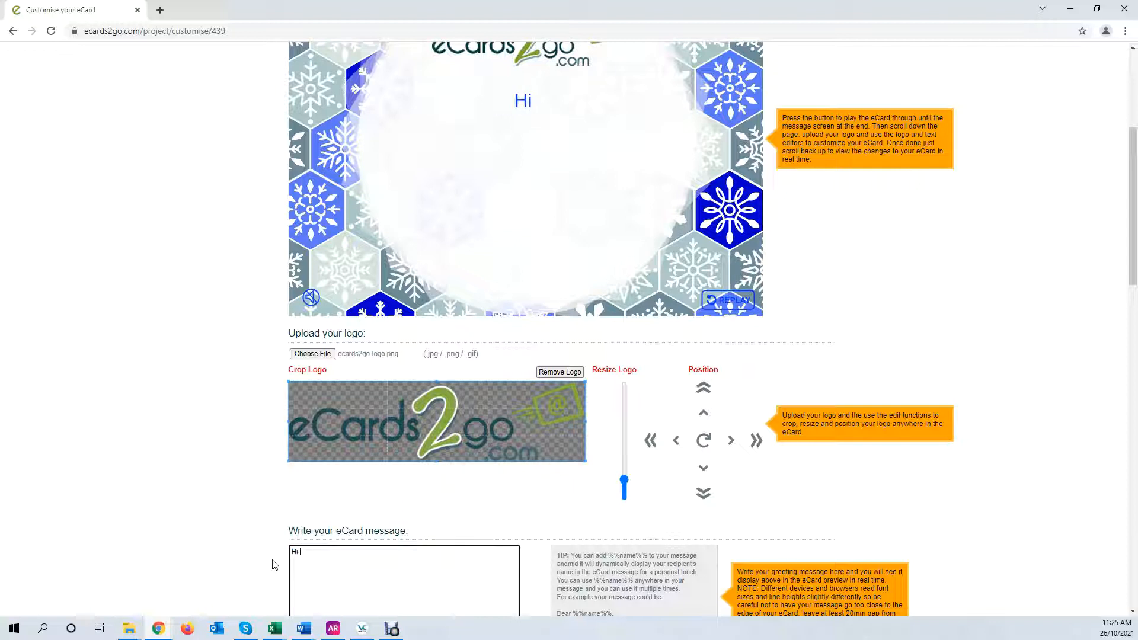
key(ctrl+v)
text(,)
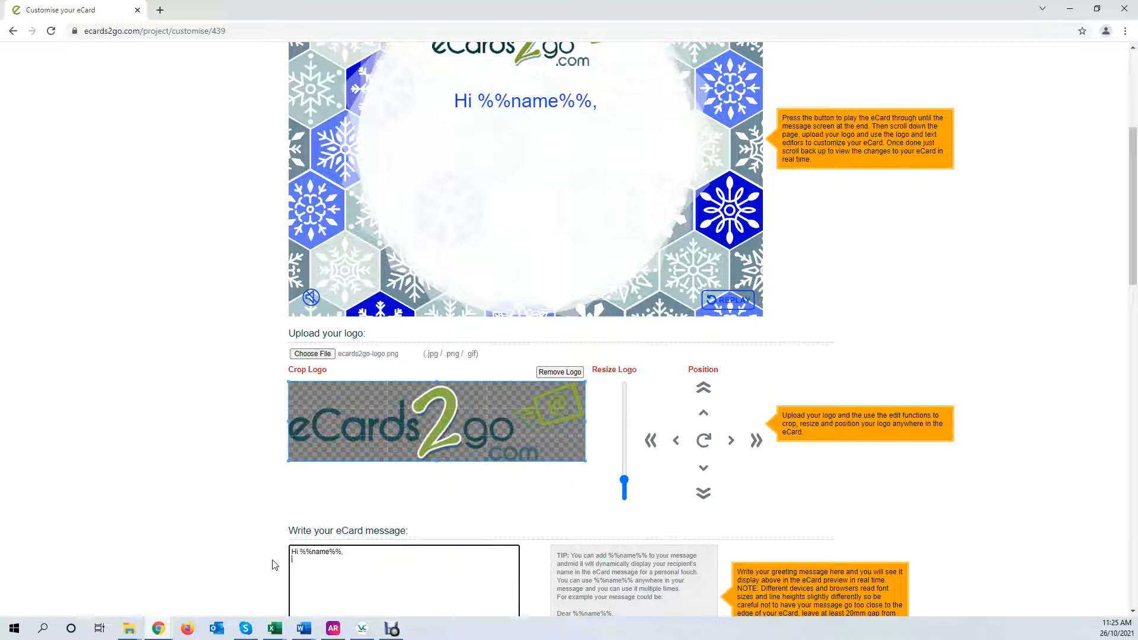
key(Return)
key(Return)
text(Happy )
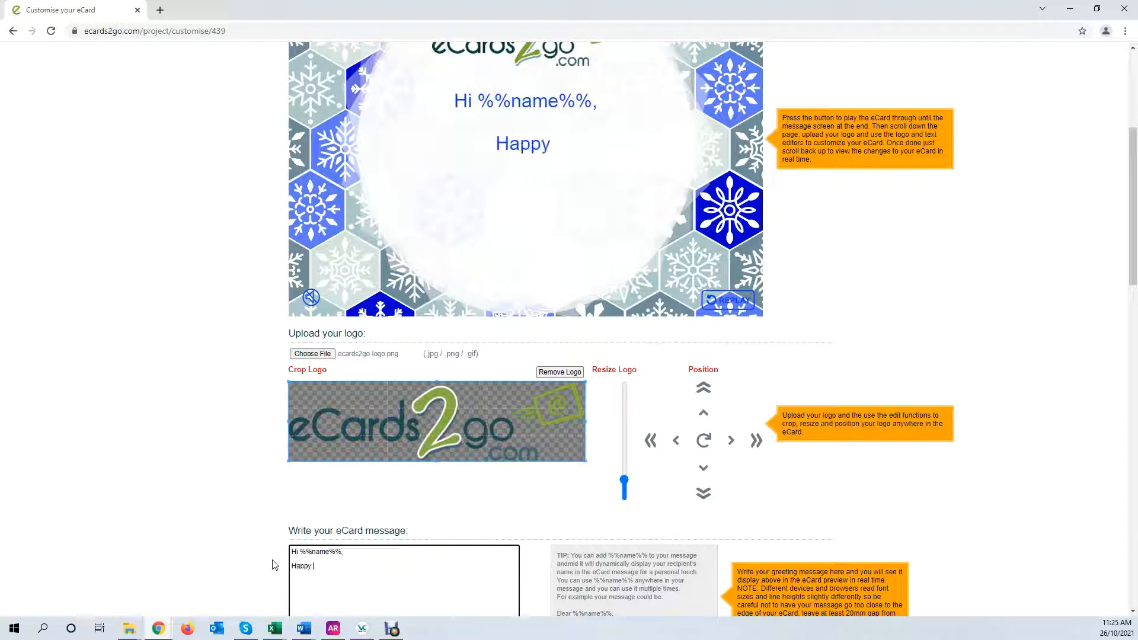
text(Holidays from )
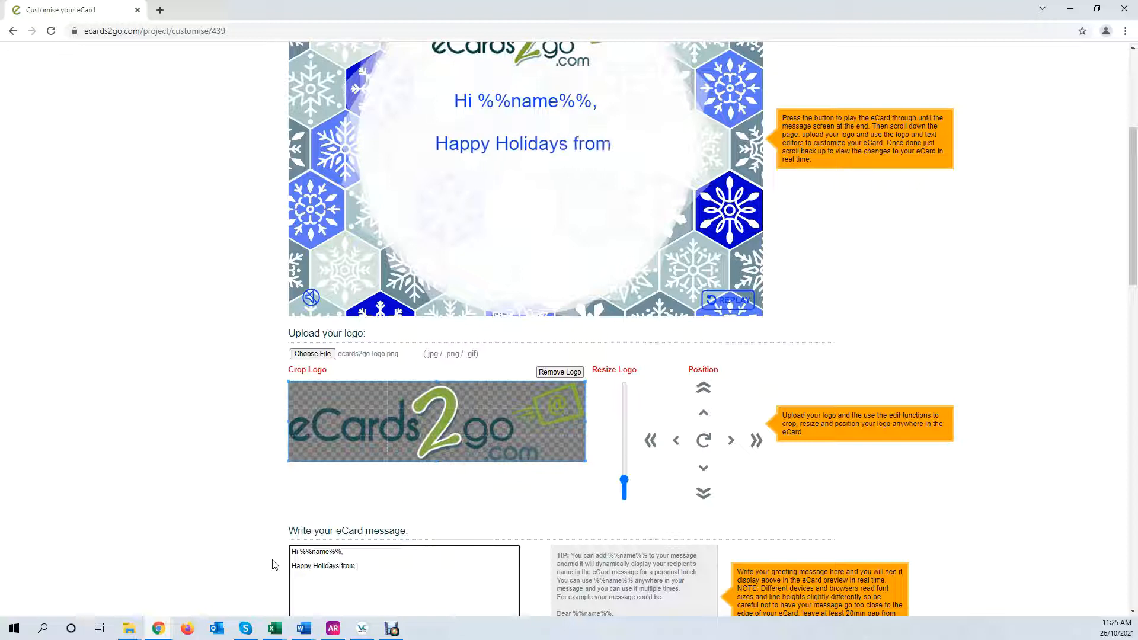
text(the ecards2go)
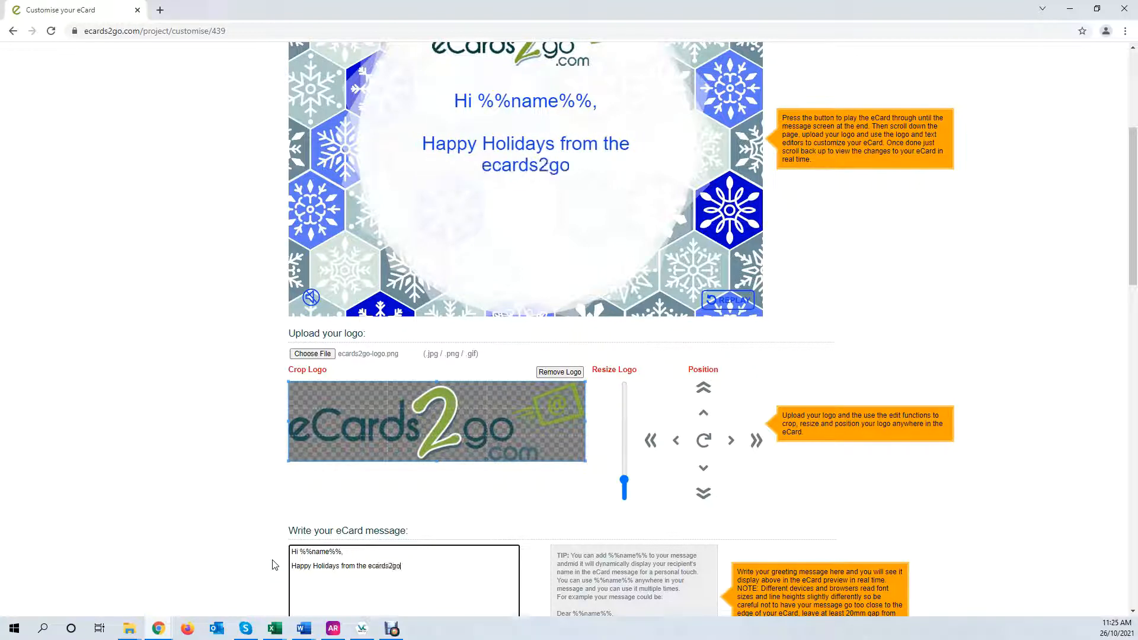
text( team!  )
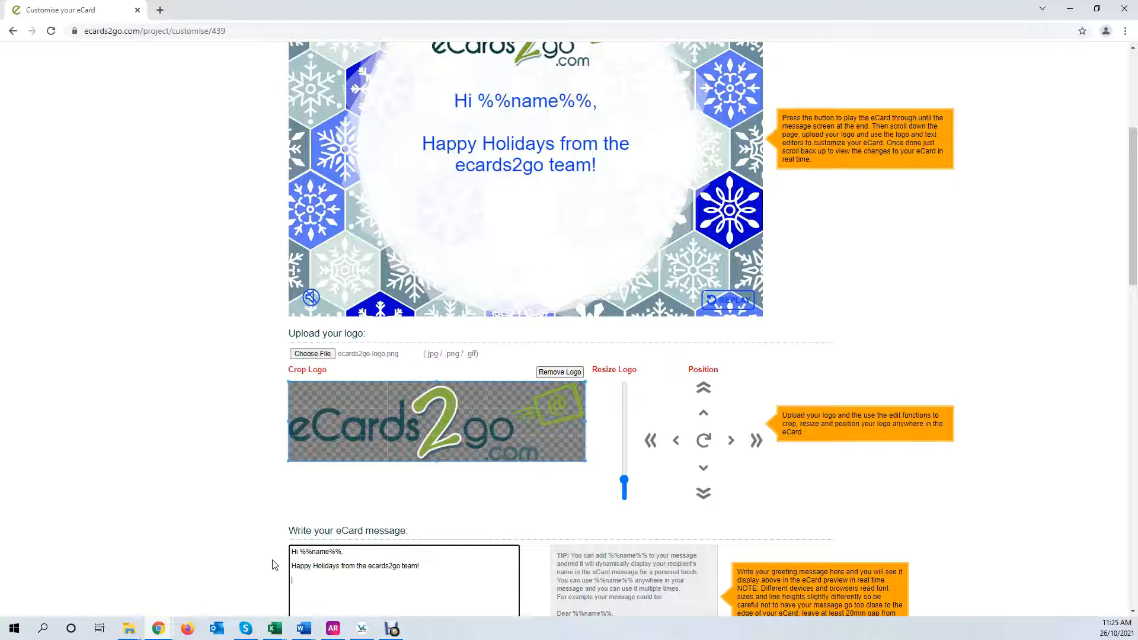
text(Thanks for all y)
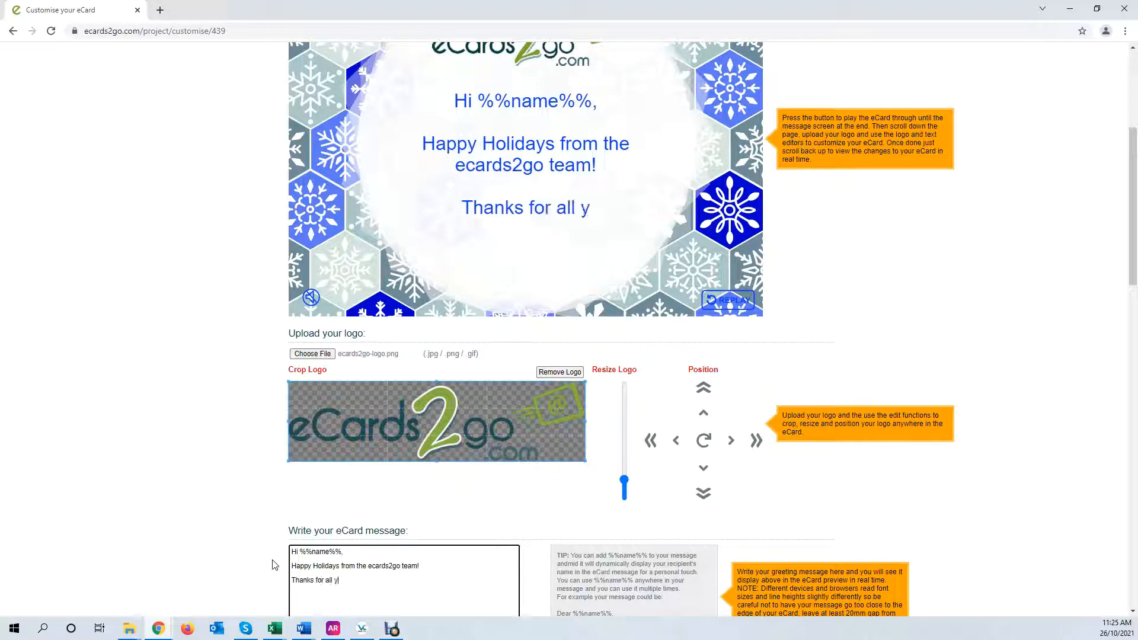
text(our support th)
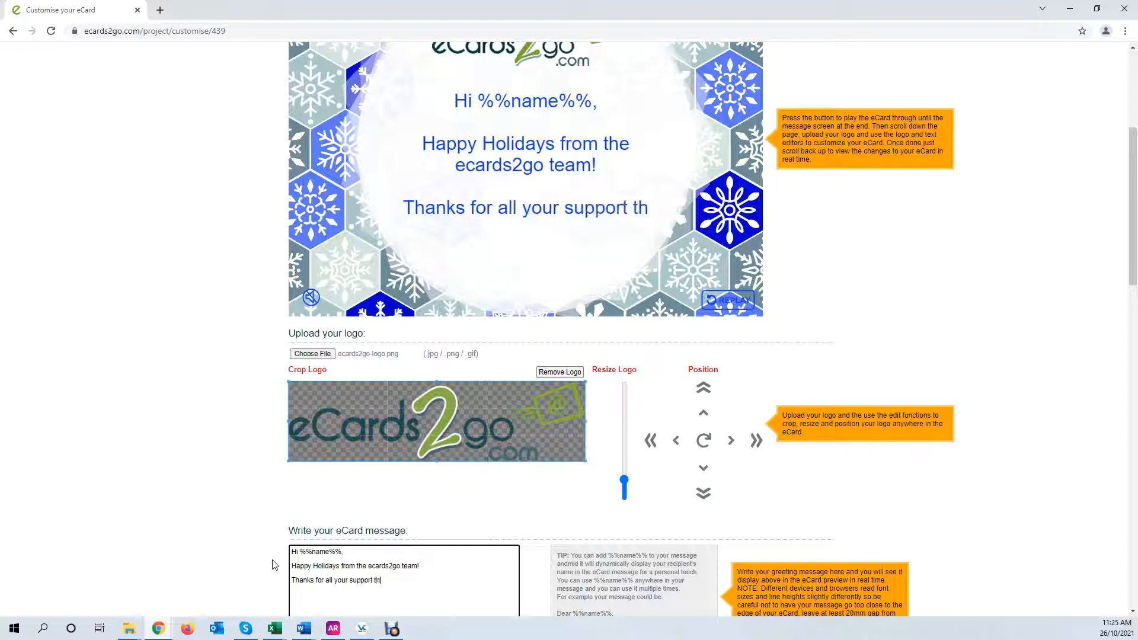
text(roughout the year)
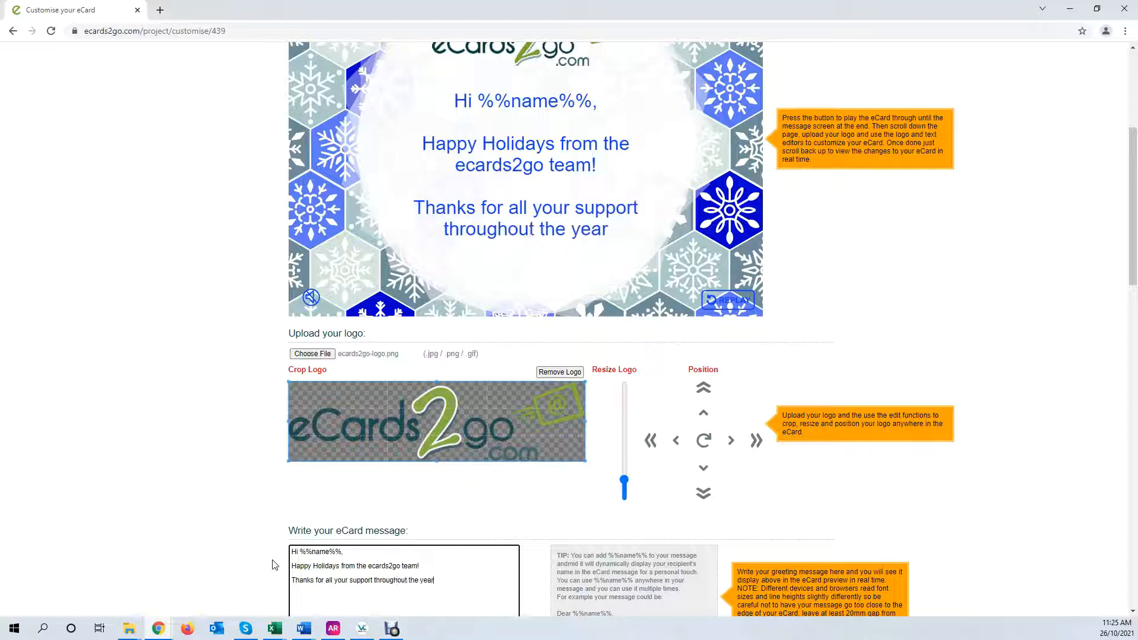
text(!)
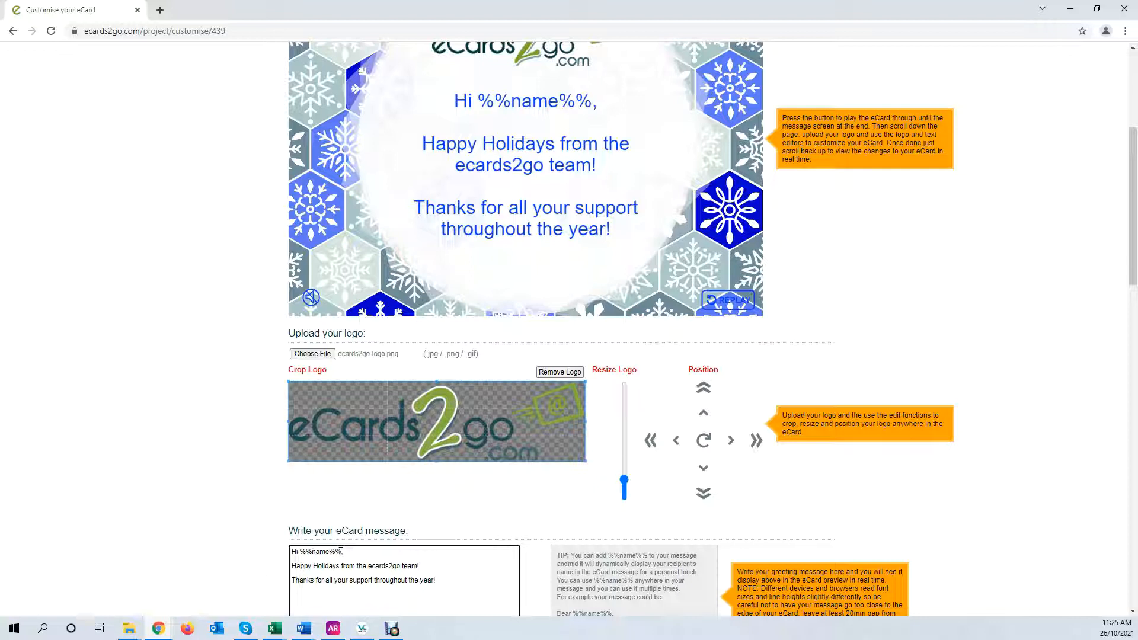
Fix the comma after Hi %%name%% in the greeting line
drag(310, 548, 300, 551)
double_click(325, 553)
text(,)
mouse_move(1136, 259)
mouse_down()
mouse_move(1136, 241)
mouse_move(1136, 283)
mouse_move(1131, 253)
mouse_up()
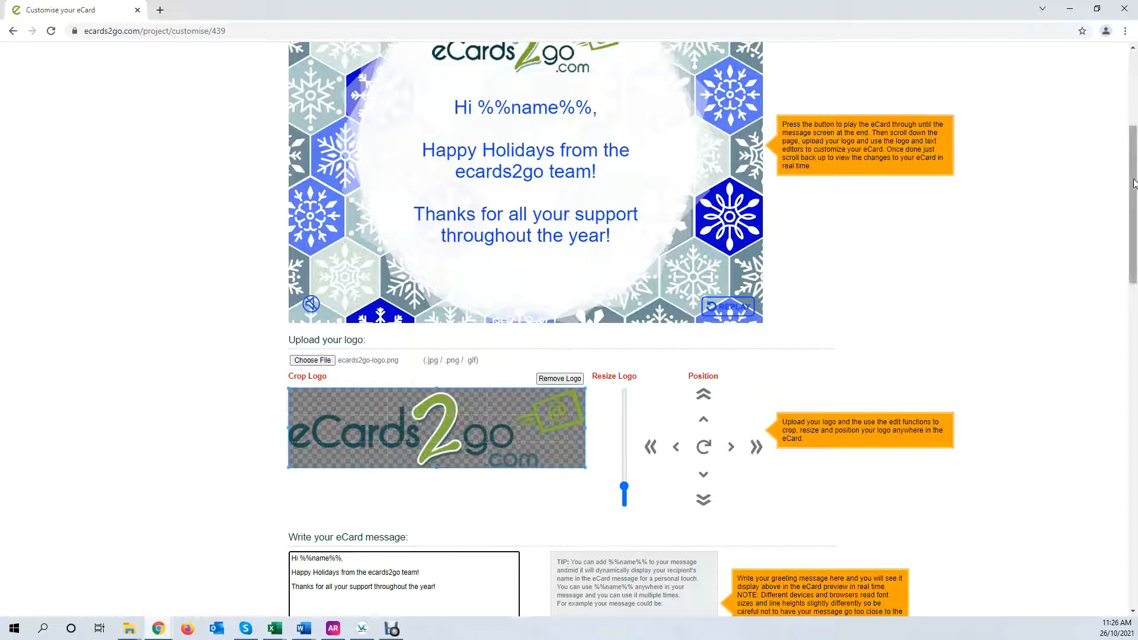
mouse_move(1134, 180)
mouse_down()
mouse_move(1134, 194)
mouse_move(1133, 174)
mouse_up()
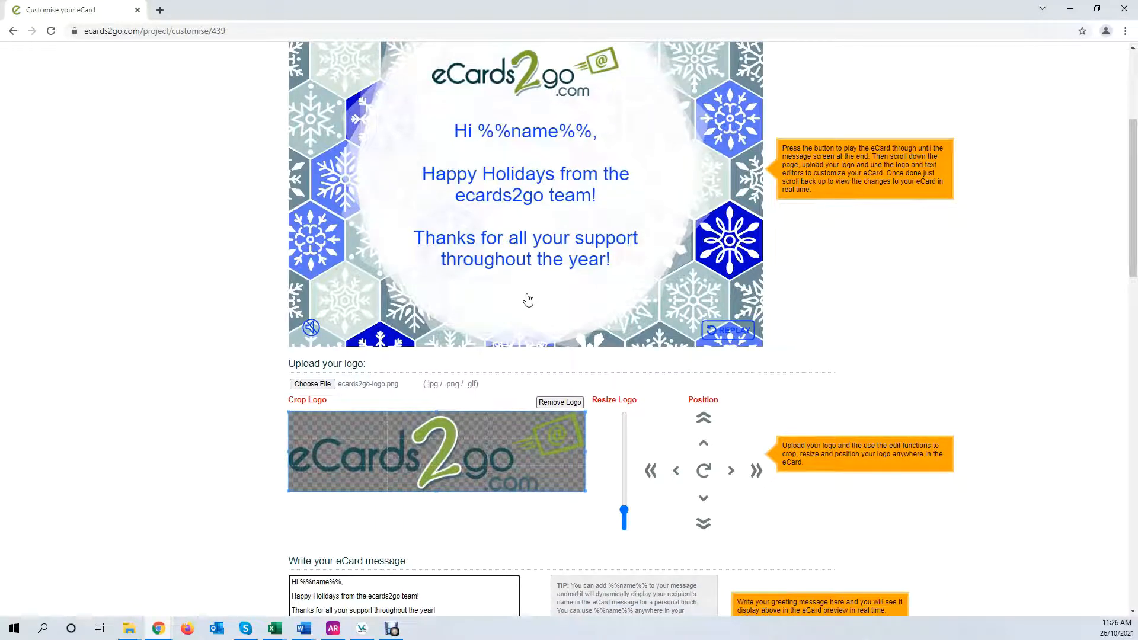
drag(1134, 226, 907, 306)
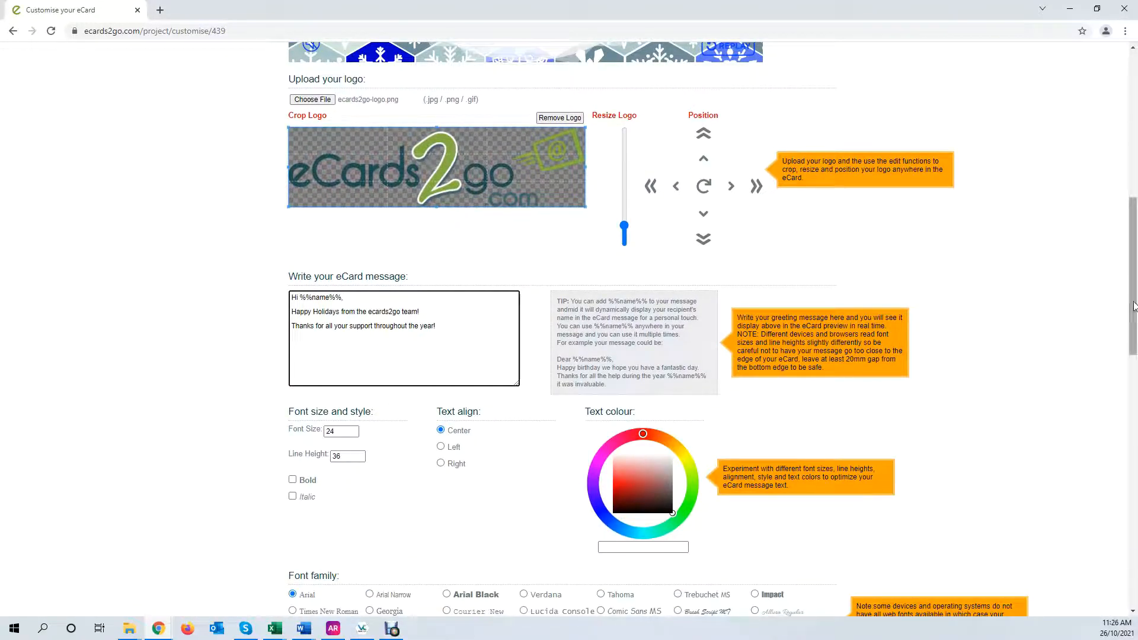
Set the message font size to 26
drag(1135, 307, 1130, 264)
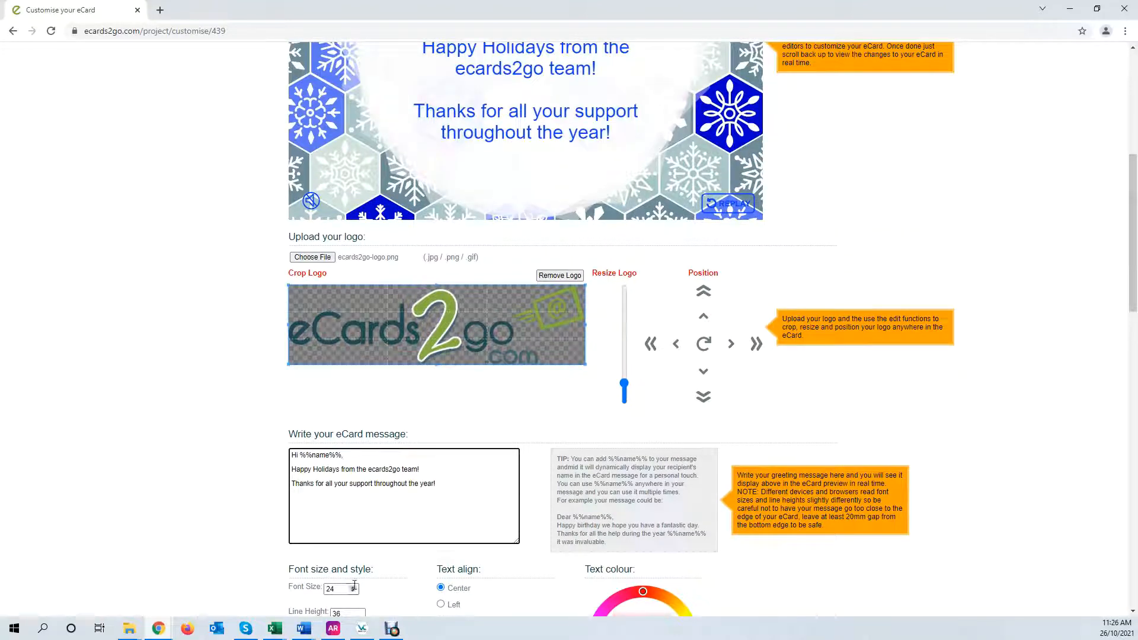
click(355, 585)
click(355, 585)
click(354, 585)
click(355, 585)
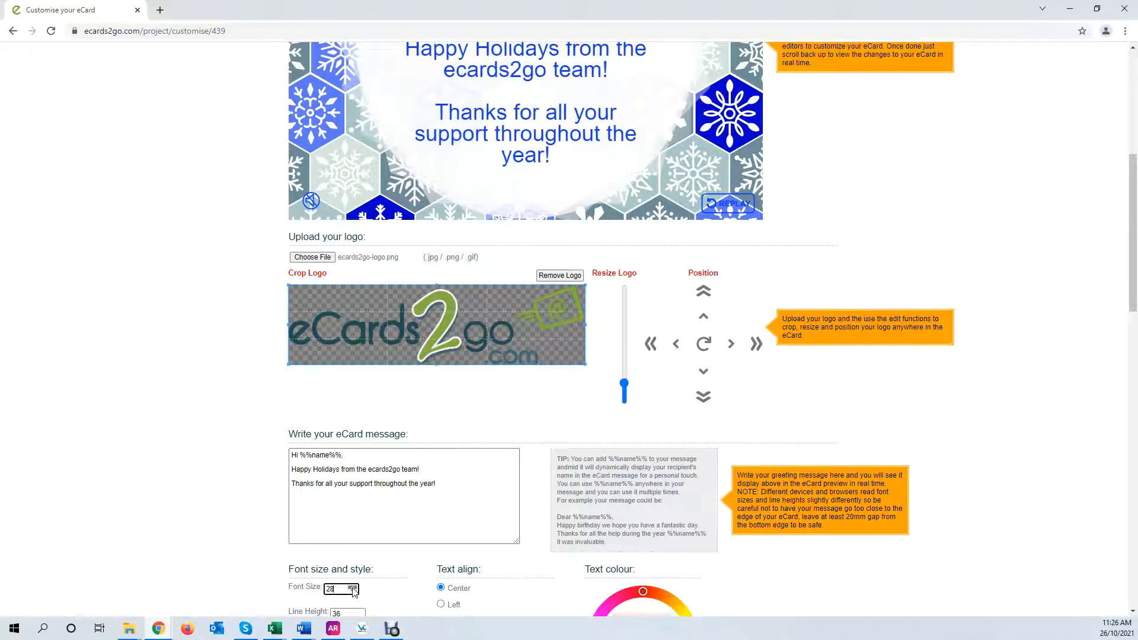
click(354, 587)
click(354, 586)
click(354, 586)
click(354, 587)
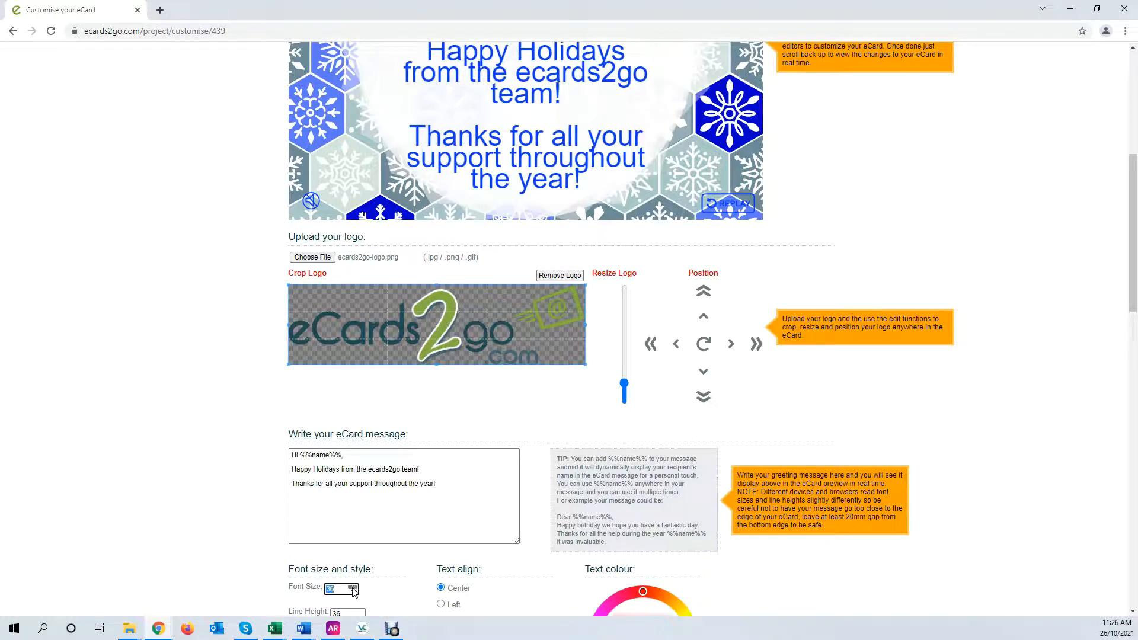
click(354, 592)
click(354, 592)
click(354, 592)
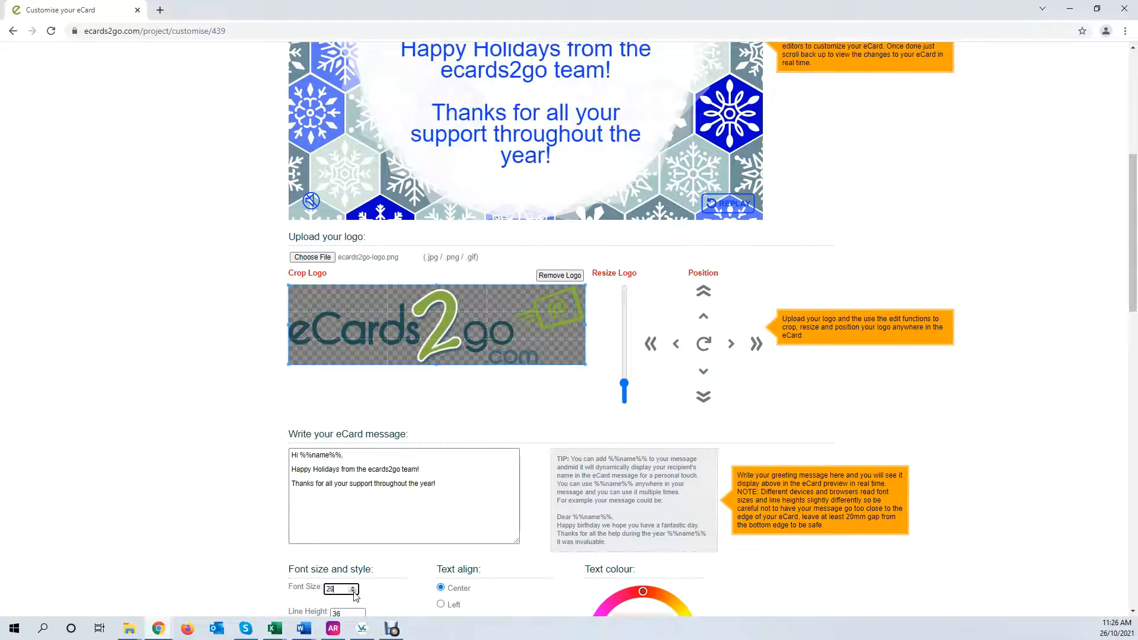
click(353, 592)
click(354, 592)
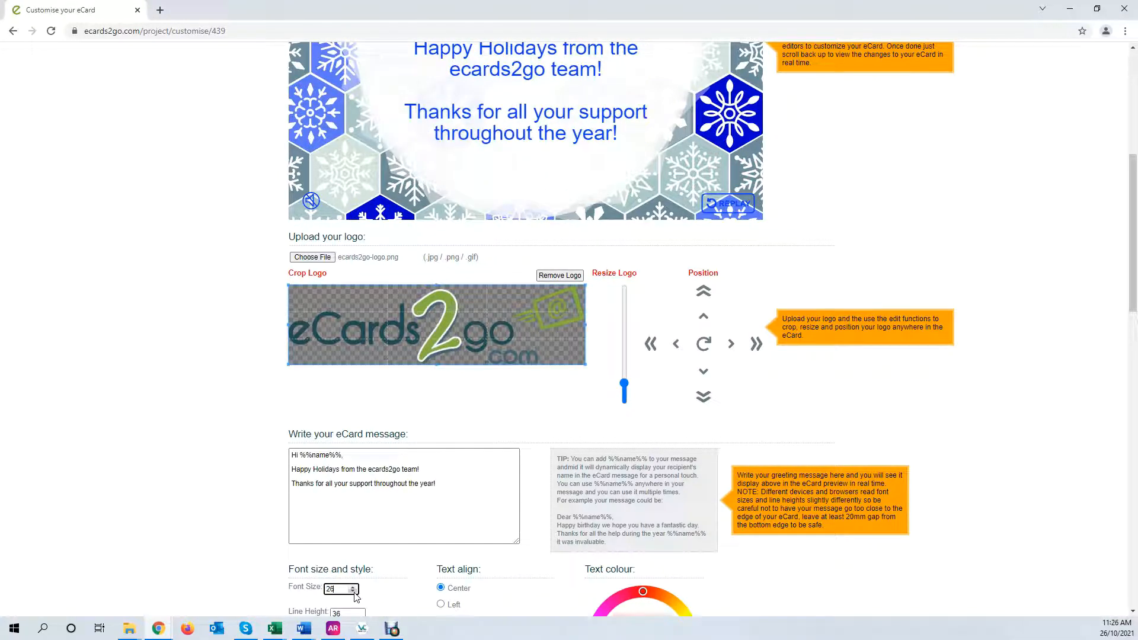
scroll(379, 521, down, 2)
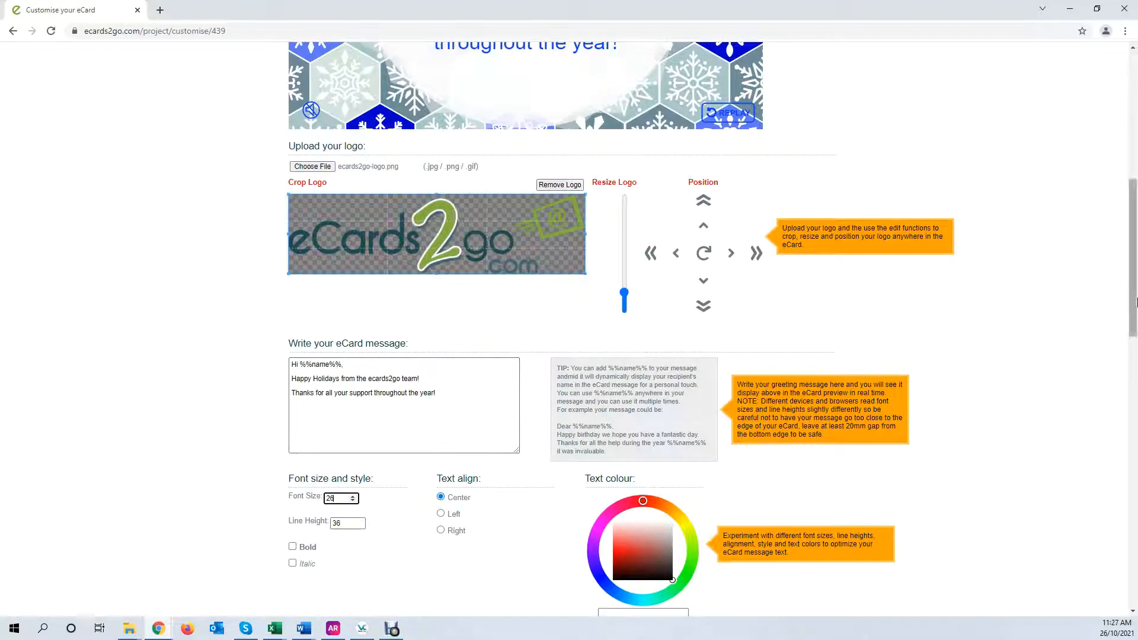
scroll(531, 505, up, 2)
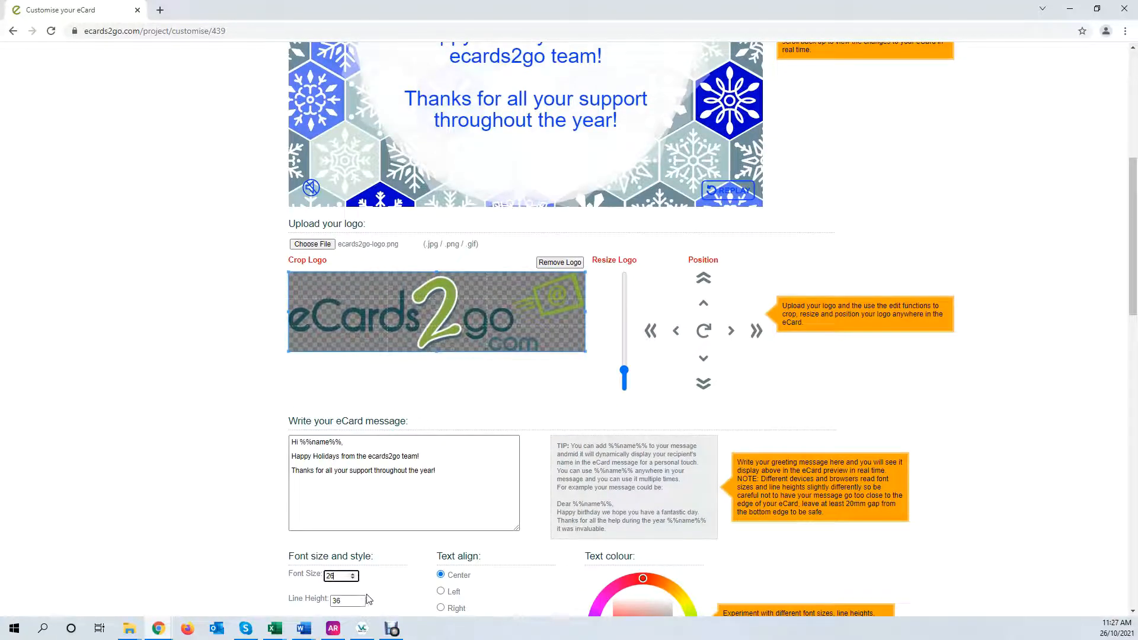
Set the message line height to 35
click(359, 603)
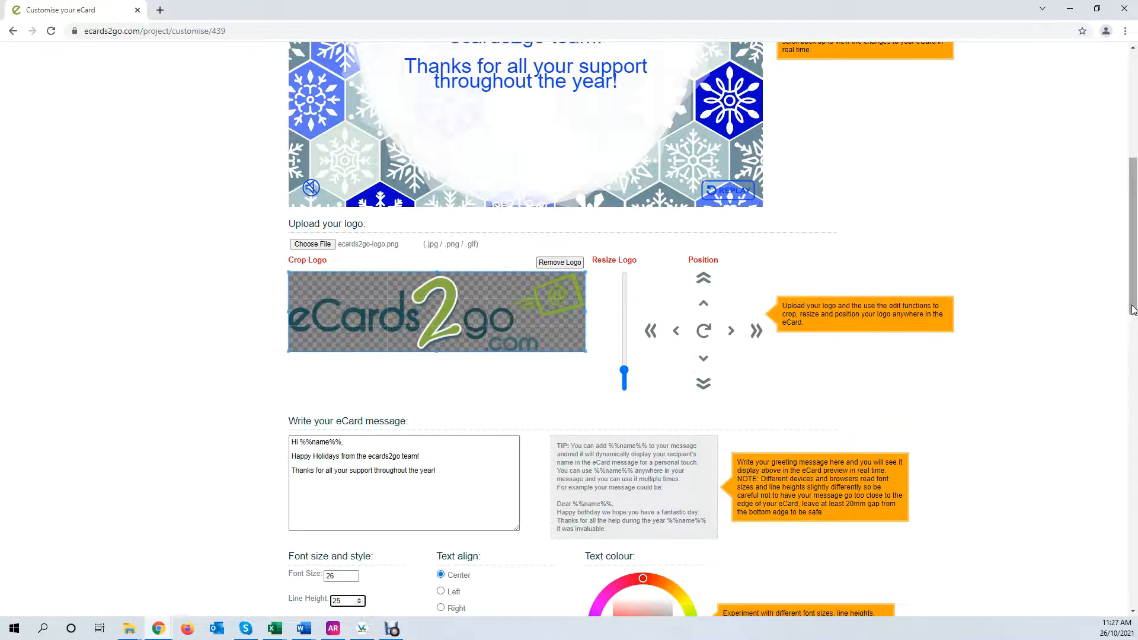
mouse_move(1135, 308)
mouse_down()
mouse_move(1135, 255)
mouse_move(1136, 321)
mouse_up()
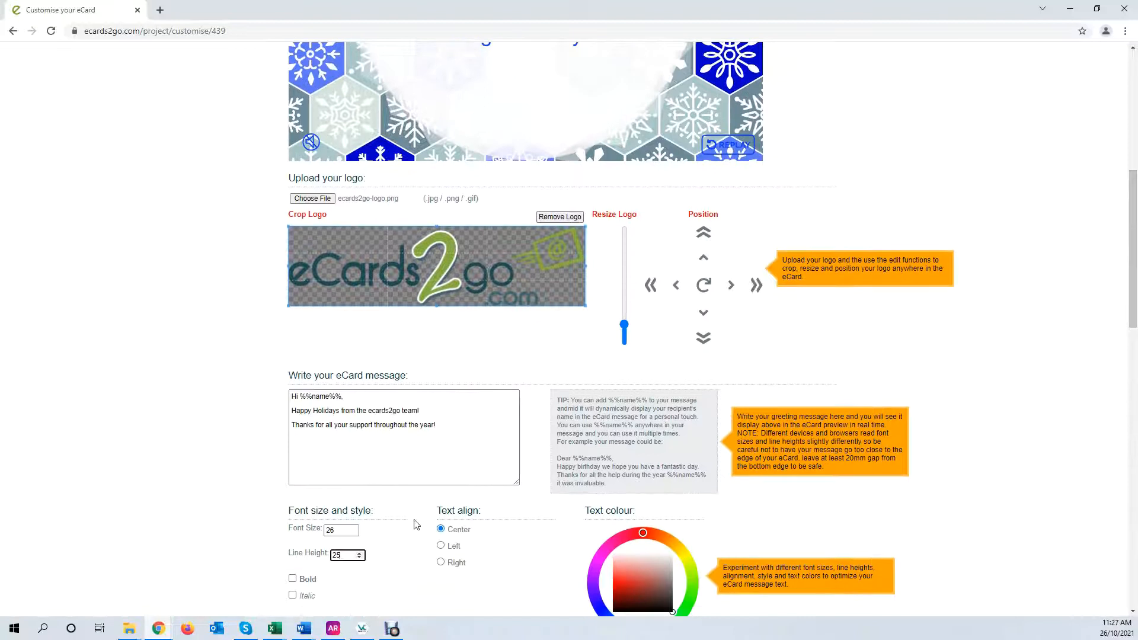
click(361, 553)
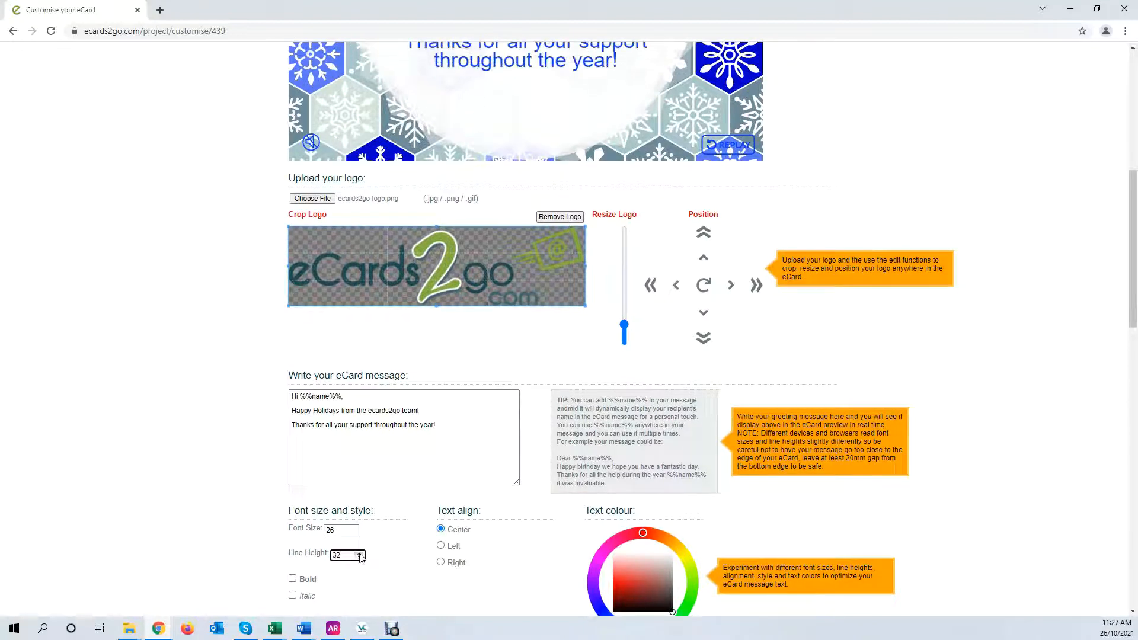
click(360, 553)
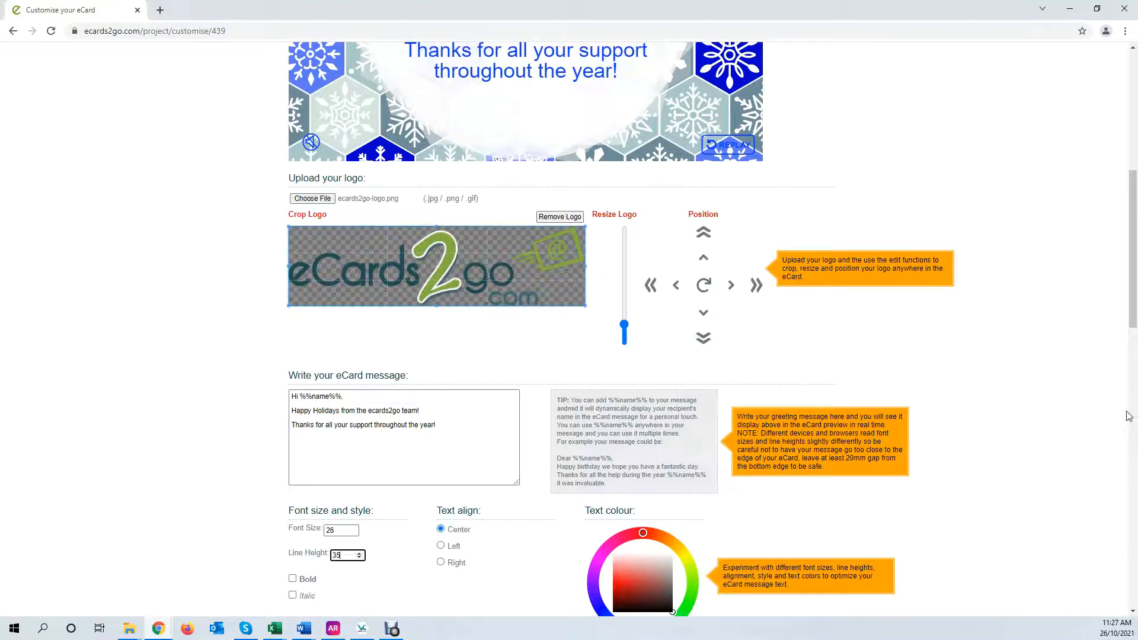
mouse_move(1132, 311)
mouse_down()
mouse_move(1127, 256)
mouse_move(1129, 327)
mouse_move(1129, 277)
mouse_move(1129, 289)
mouse_up()
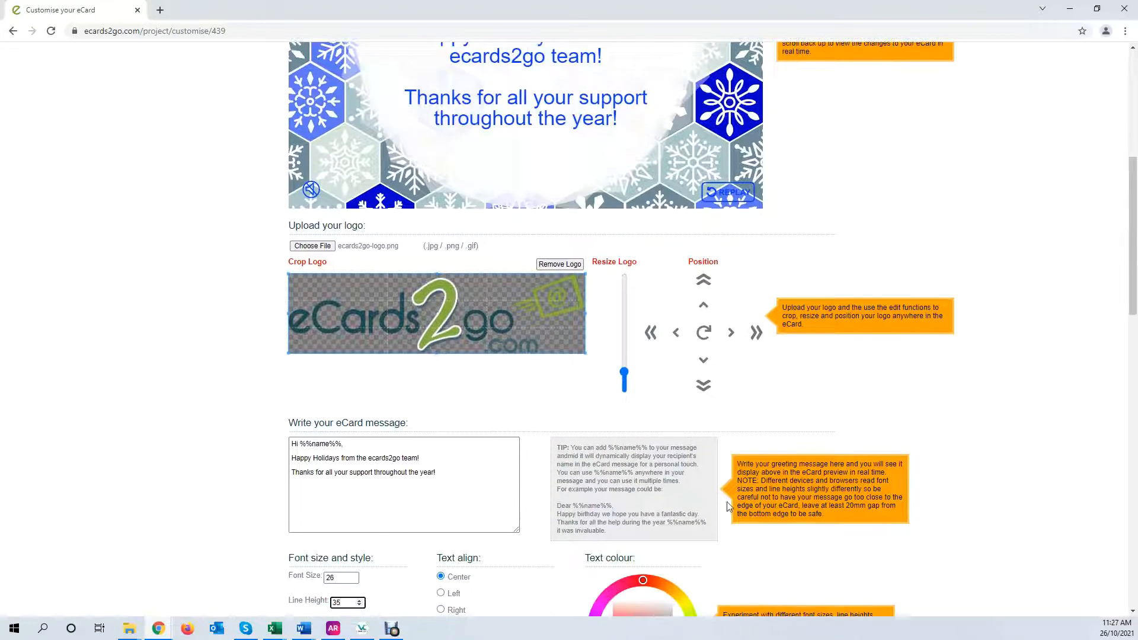
Try Left, then Right text alignment for the message
click(440, 592)
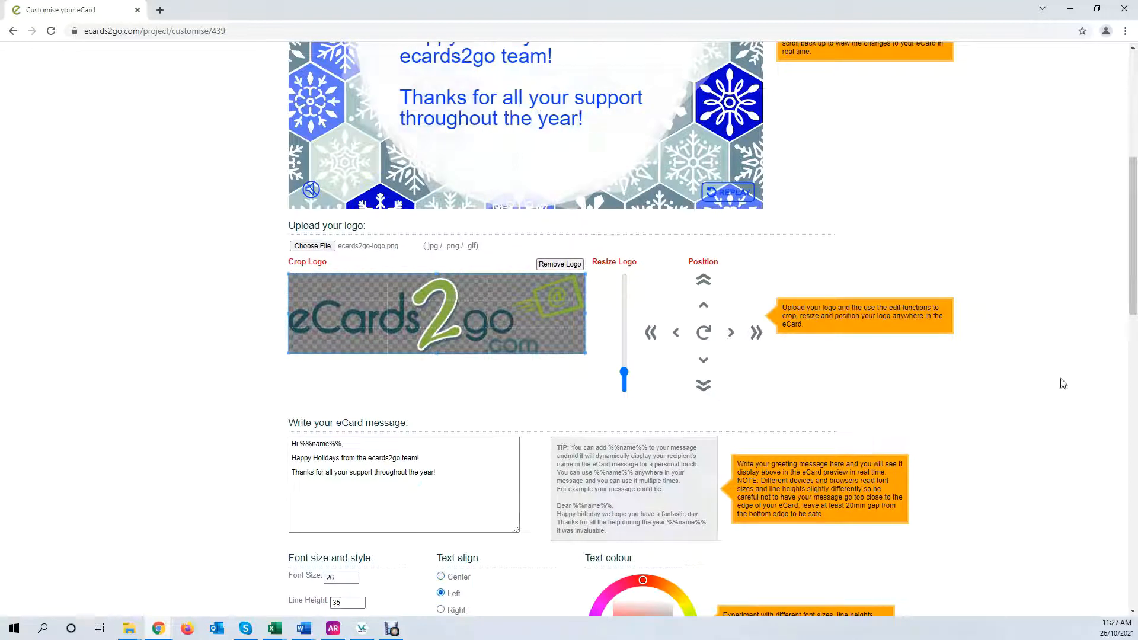
drag(1130, 295, 1133, 330)
click(449, 521)
Centre the message and change its text colour, trying green before picking a bright red
click(446, 471)
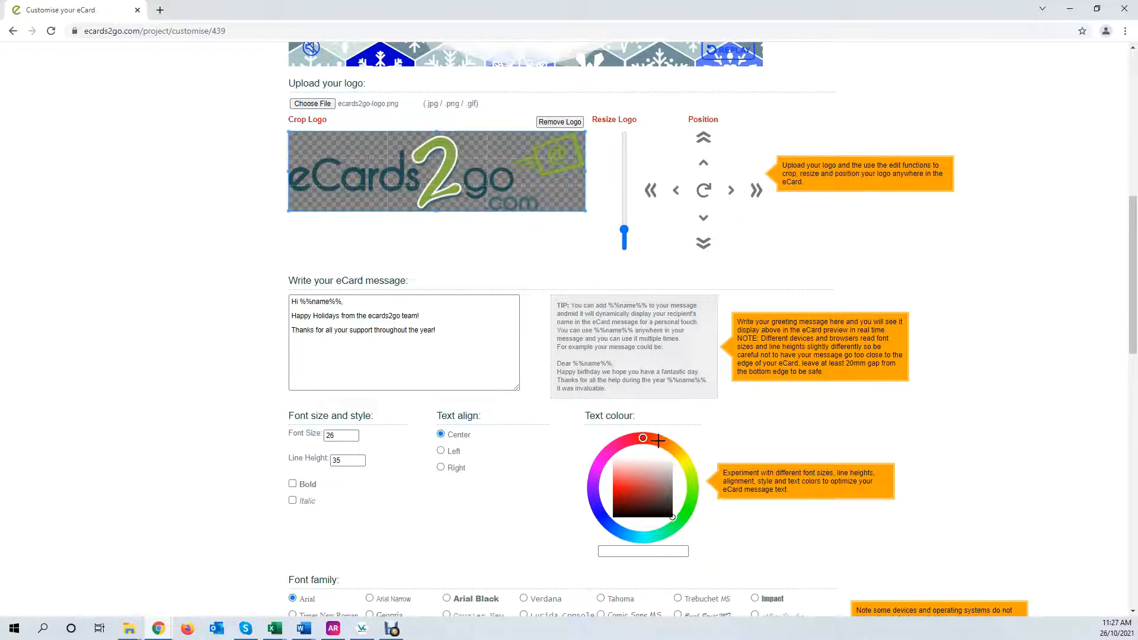
mouse_move(656, 439)
mouse_down()
mouse_move(692, 477)
mouse_move(678, 514)
mouse_up()
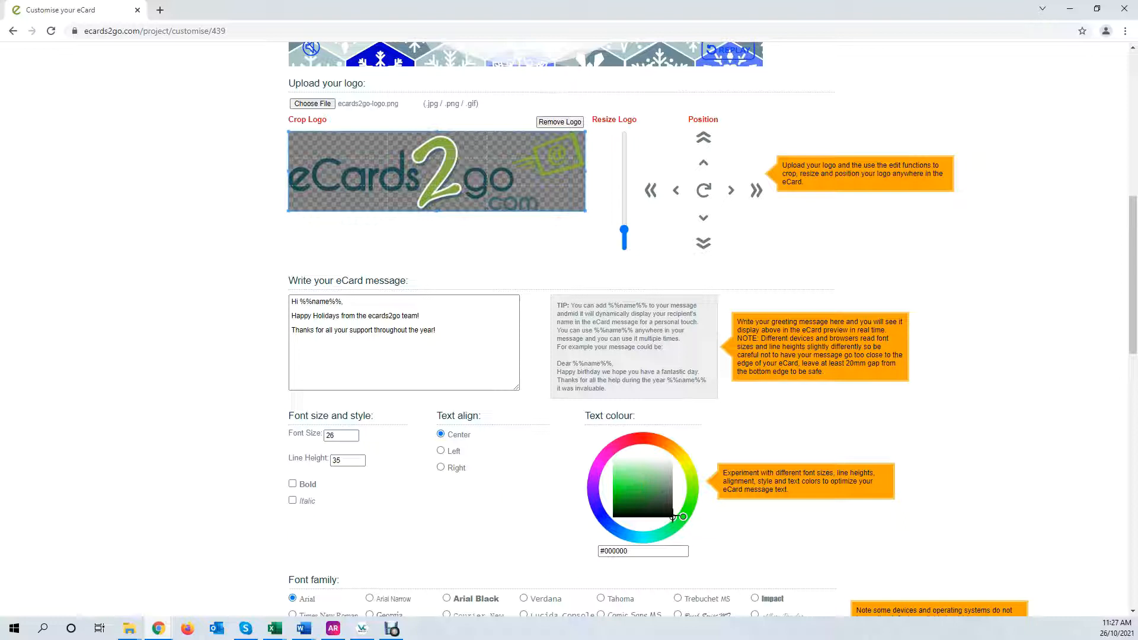
mouse_move(1132, 354)
mouse_down()
mouse_move(1134, 228)
mouse_move(1132, 293)
mouse_up()
click(632, 539)
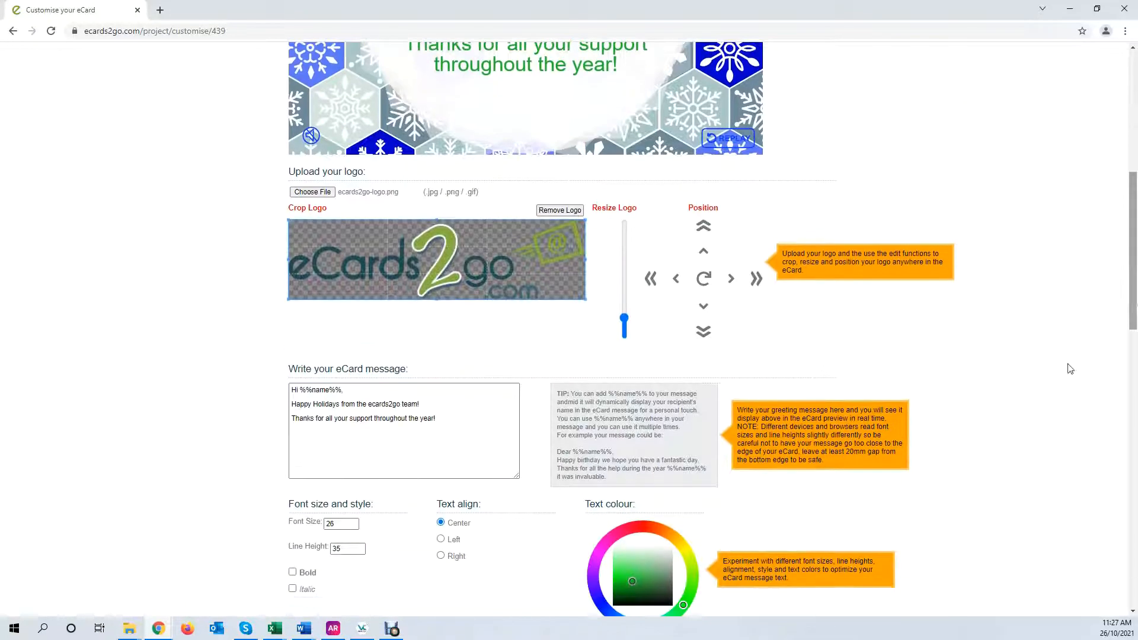
click(642, 524)
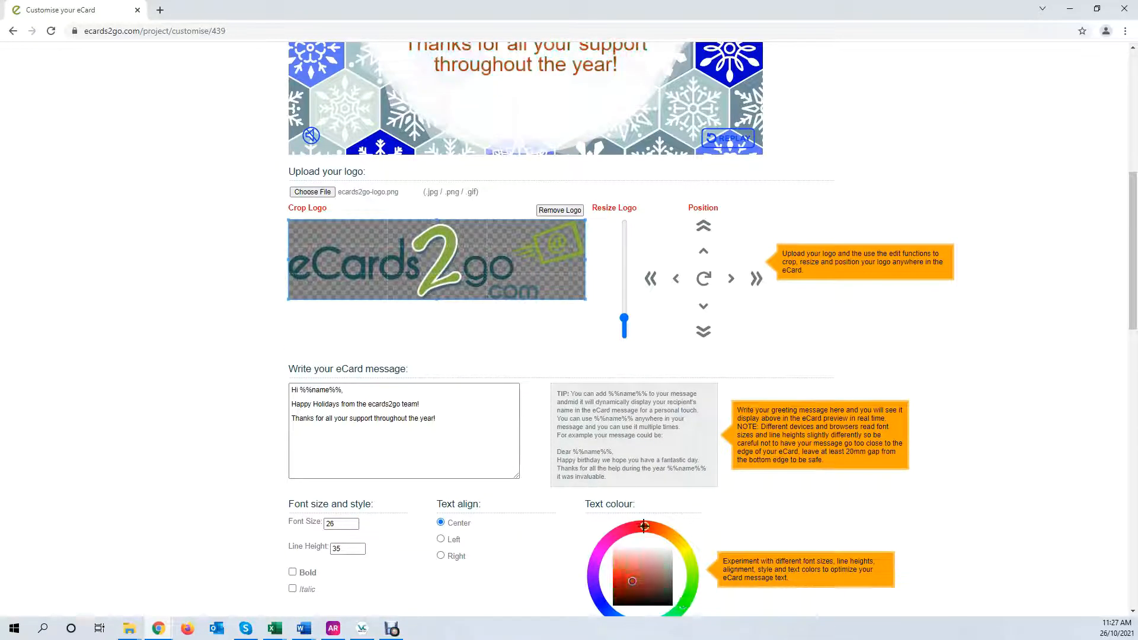
drag(1132, 204, 1126, 146)
scroll(1126, 146, down, 5)
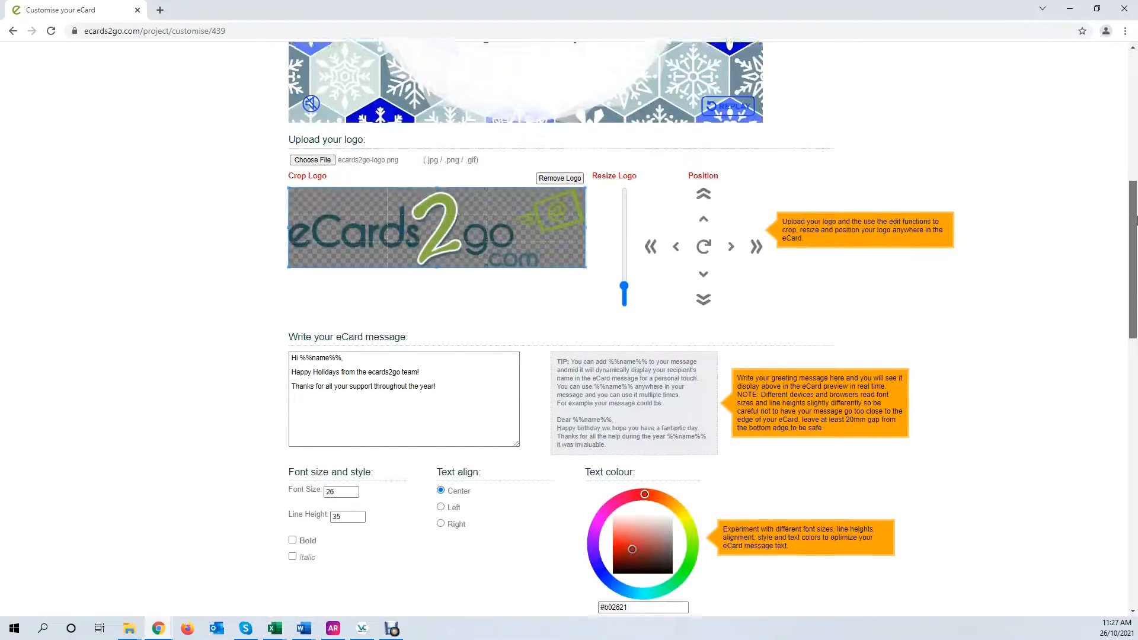
click(617, 524)
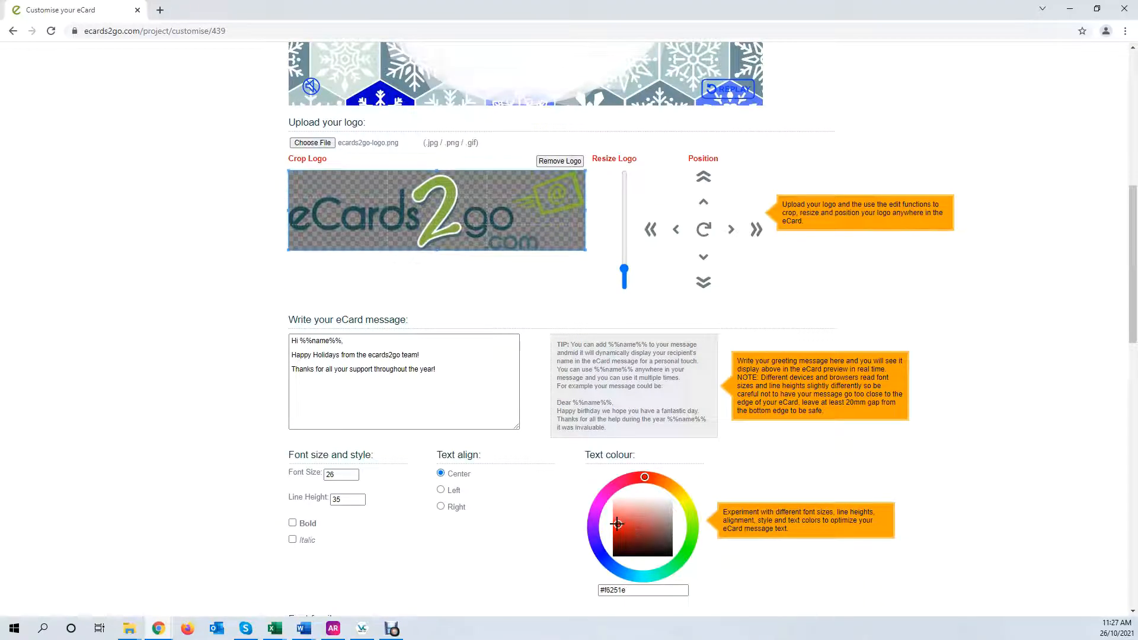
mouse_move(1132, 308)
mouse_down()
mouse_move(1130, 245)
mouse_move(1130, 330)
mouse_up()
Change the message text colour to green, #1ad526
drag(639, 485, 613, 475)
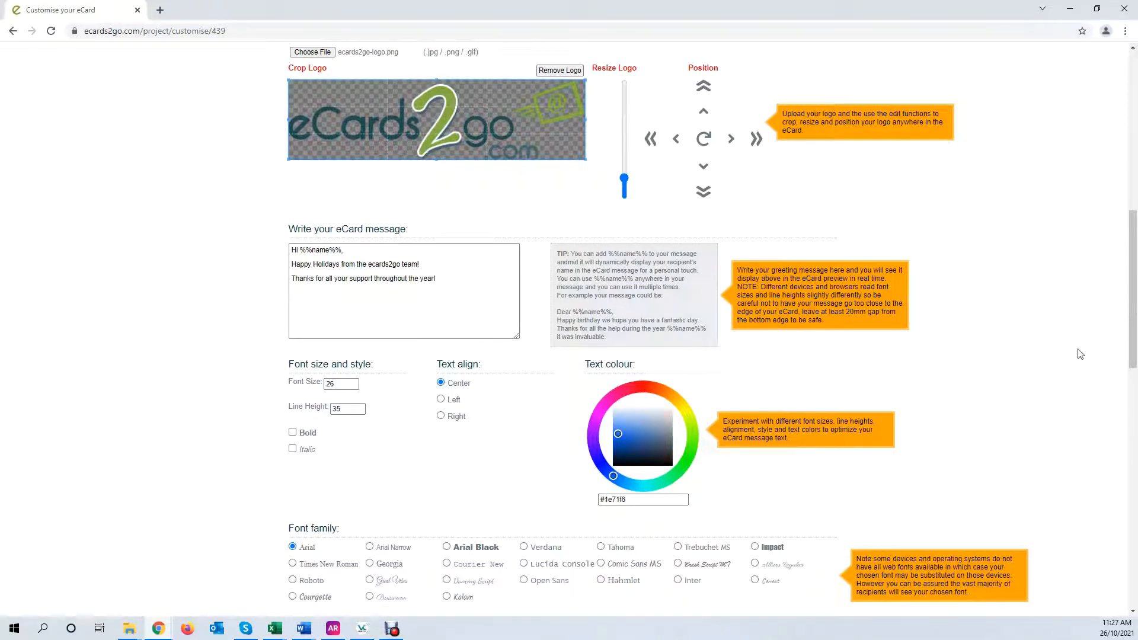
scroll(1080, 353, up, 5)
scroll(822, 481, down, 6)
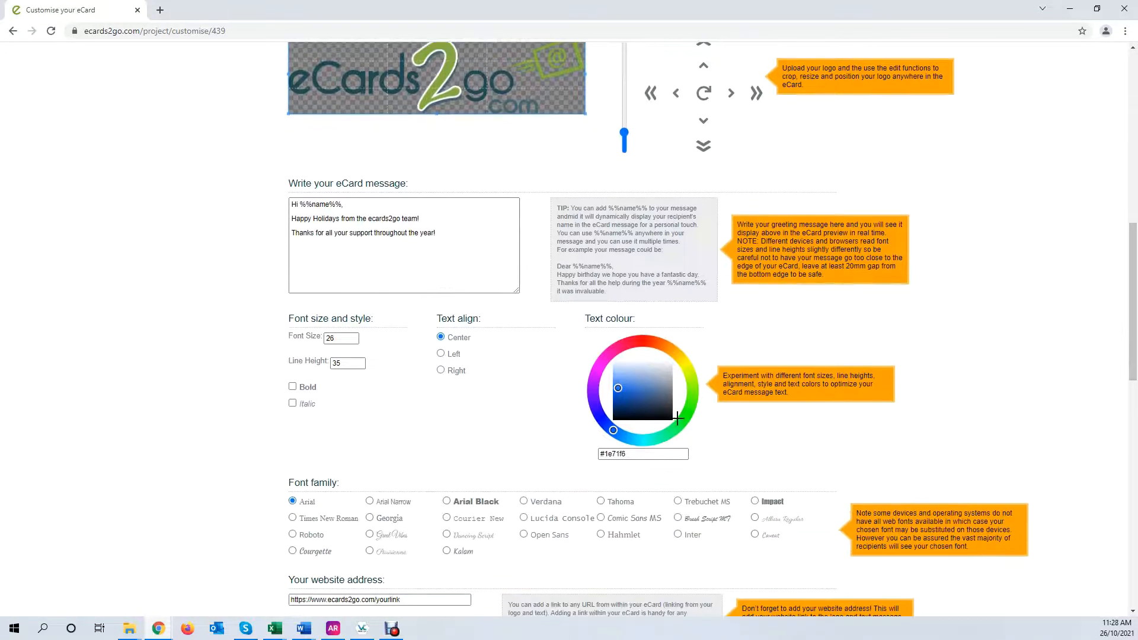
drag(677, 419, 668, 403)
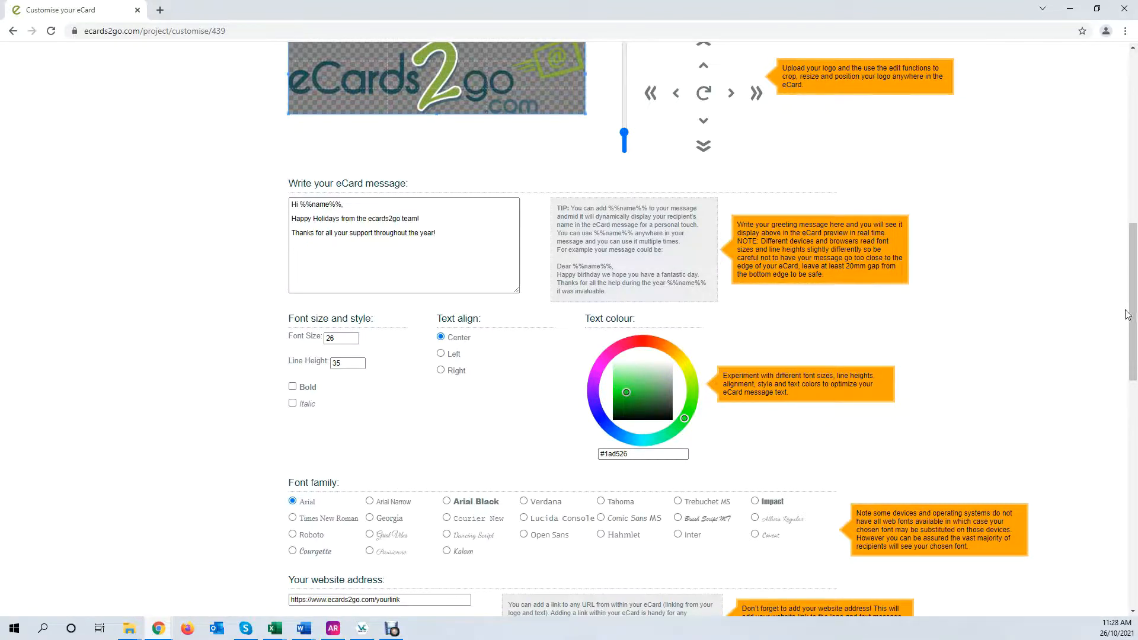
mouse_move(1128, 315)
mouse_down()
mouse_move(1110, 196)
mouse_move(1133, 328)
mouse_up()
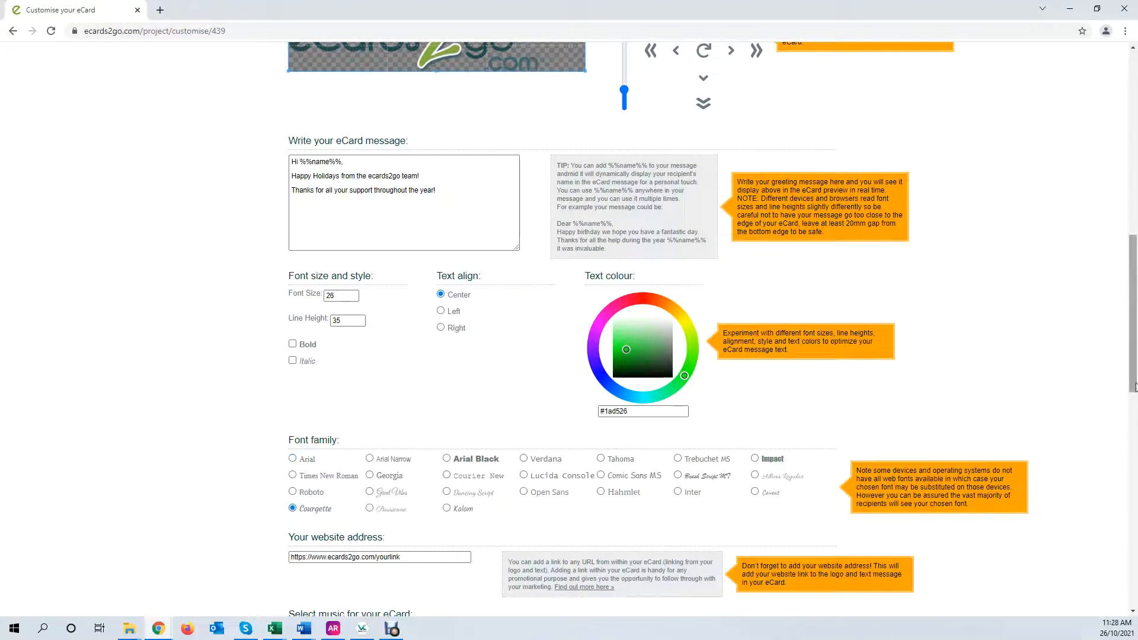
Set the message font family to Roboto
drag(1133, 375, 1137, 403)
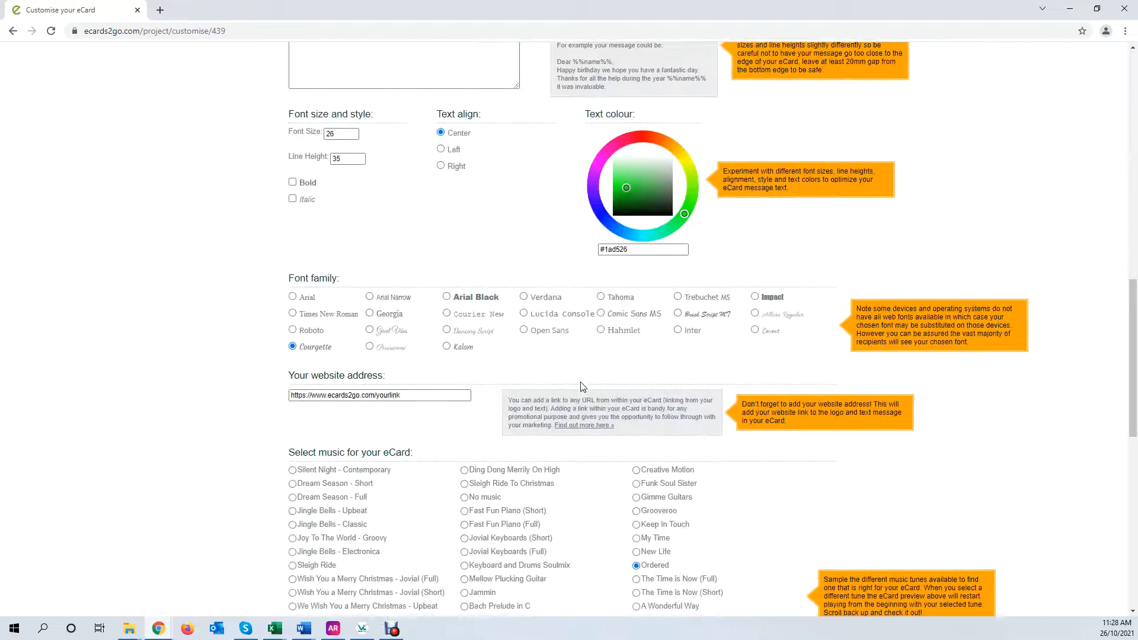
drag(1133, 333, 1127, 292)
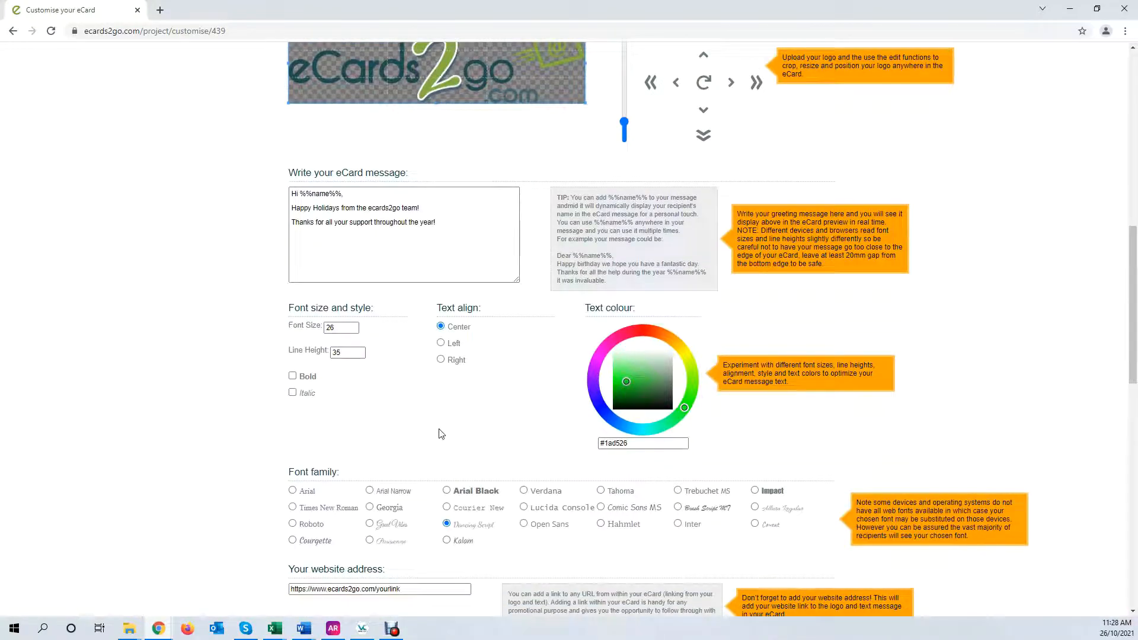
click(292, 524)
drag(1133, 365, 1135, 269)
scroll(537, 540, down, 6)
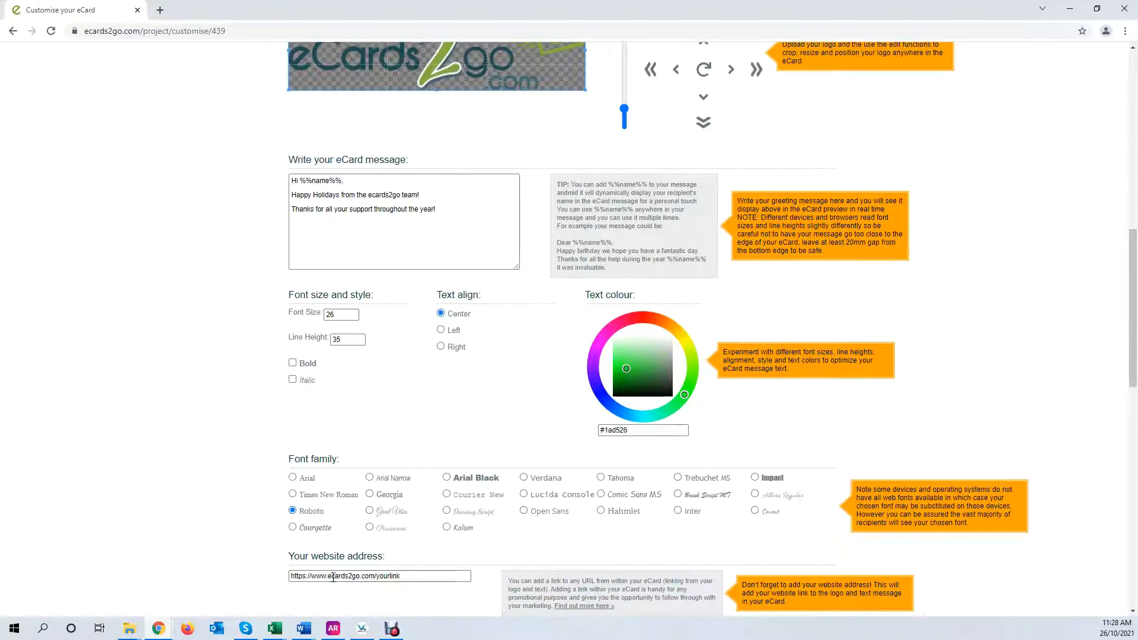
drag(333, 576, 451, 587)
text(ec)
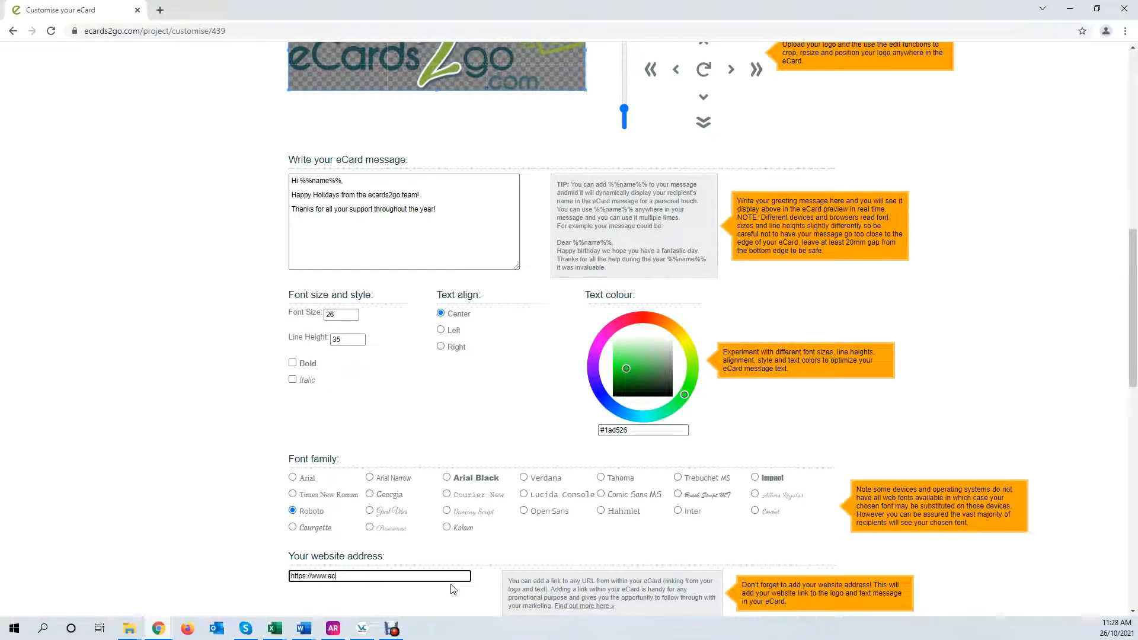
text(ards2go.com)
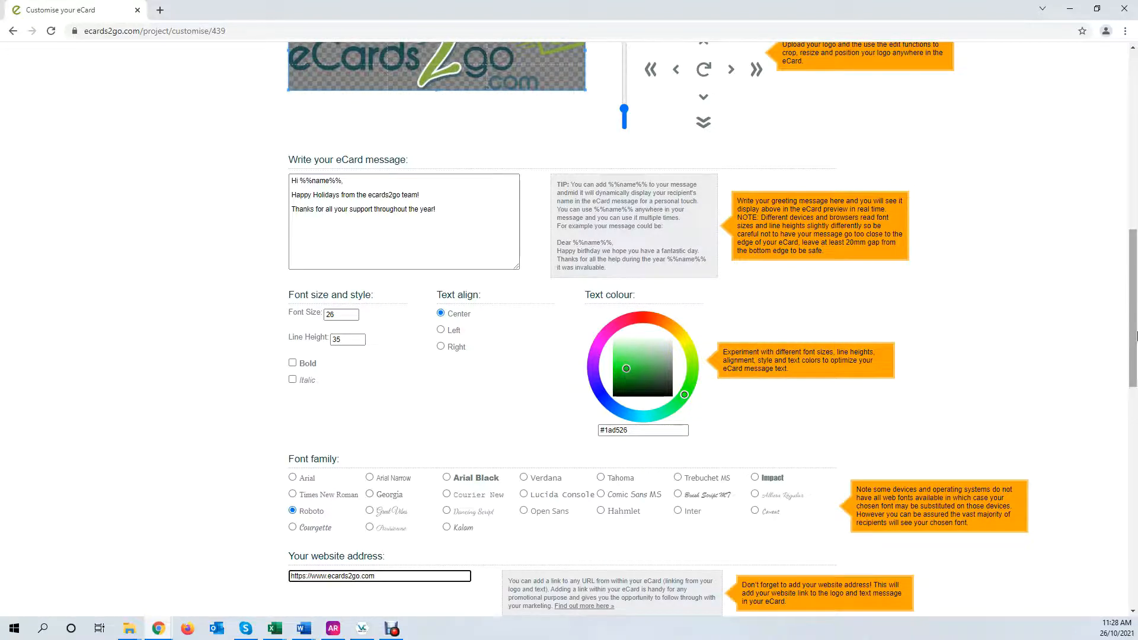
mouse_move(1136, 339)
mouse_down()
mouse_move(1136, 230)
mouse_move(1136, 346)
mouse_up()
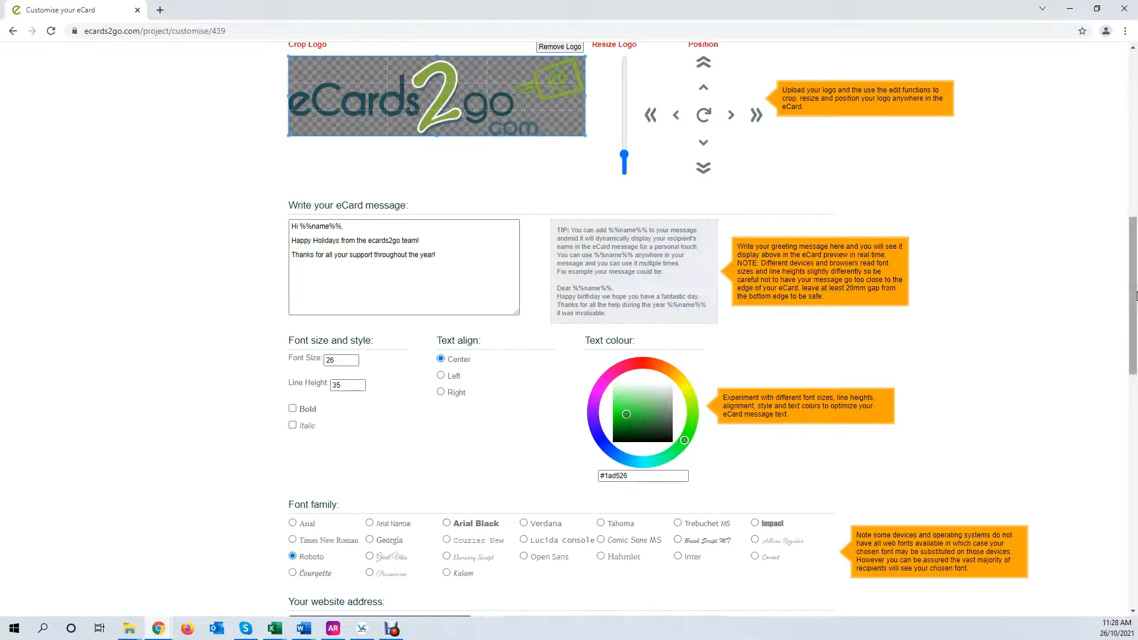
drag(1134, 279, 1124, 314)
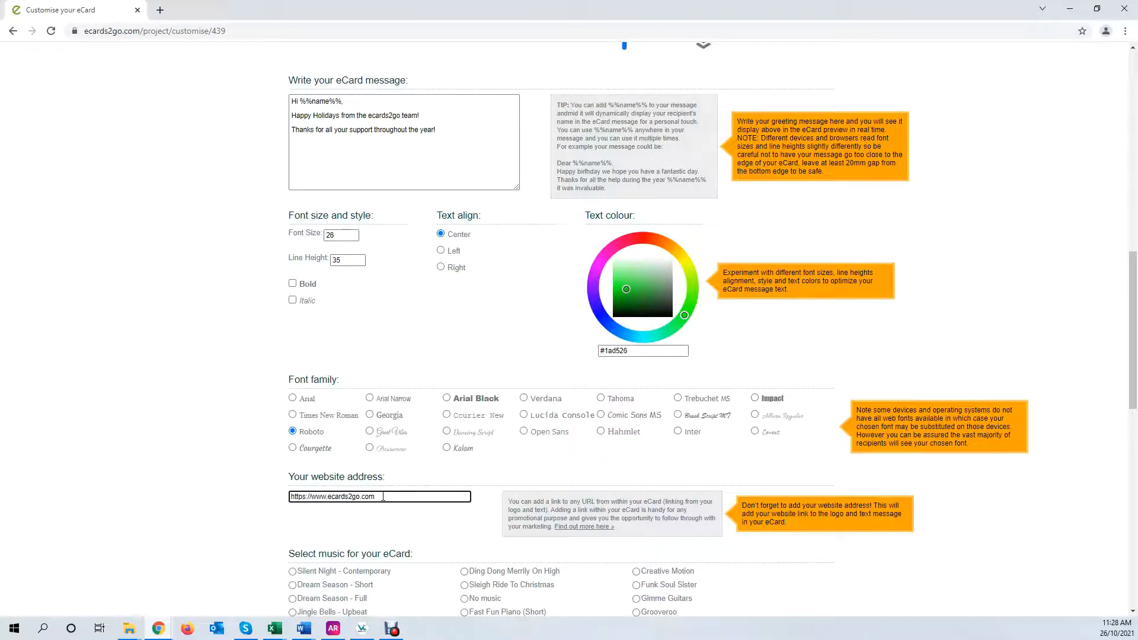
drag(1135, 341, 1134, 193)
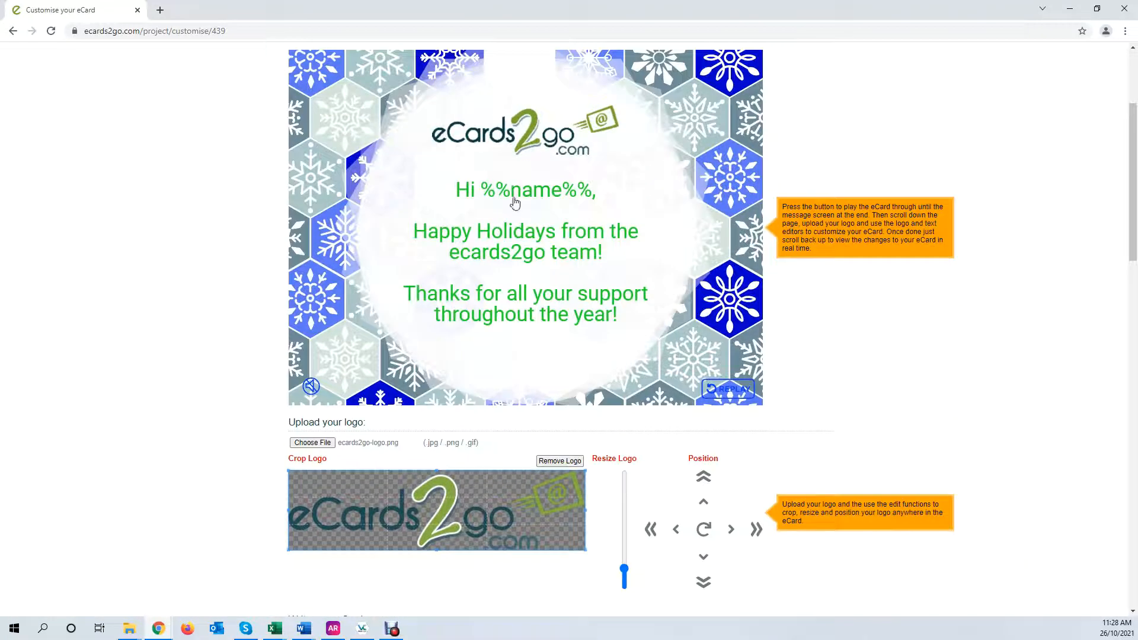
drag(1135, 145, 1136, 329)
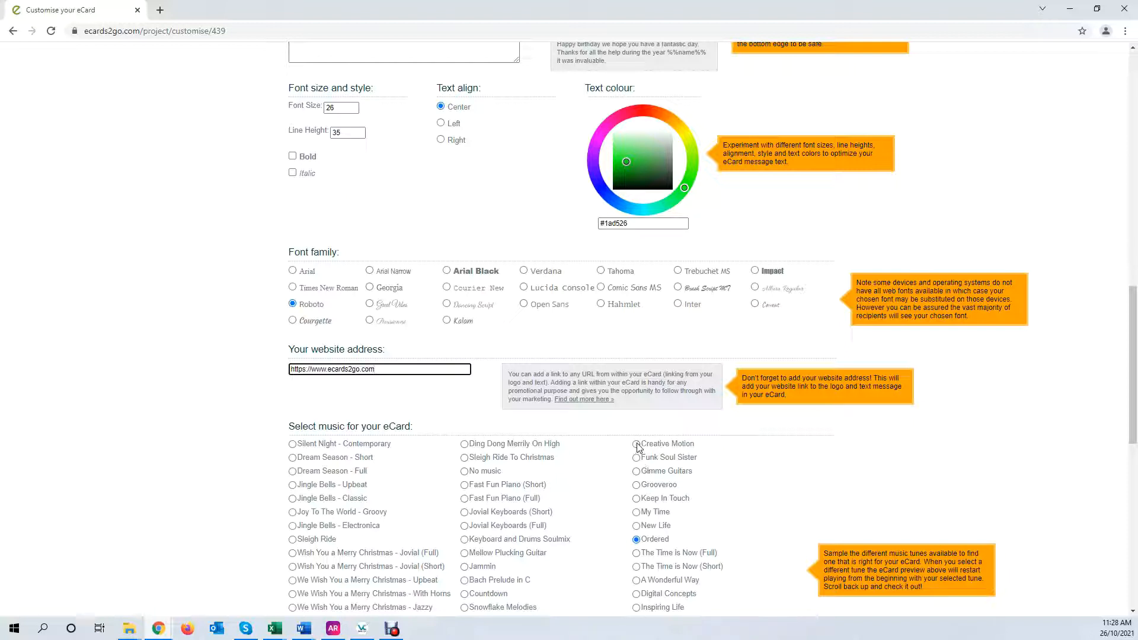
Pick a music track and preview the card with sound, toggling the speaker on and off
click(636, 512)
drag(1135, 291, 1135, 92)
click(310, 435)
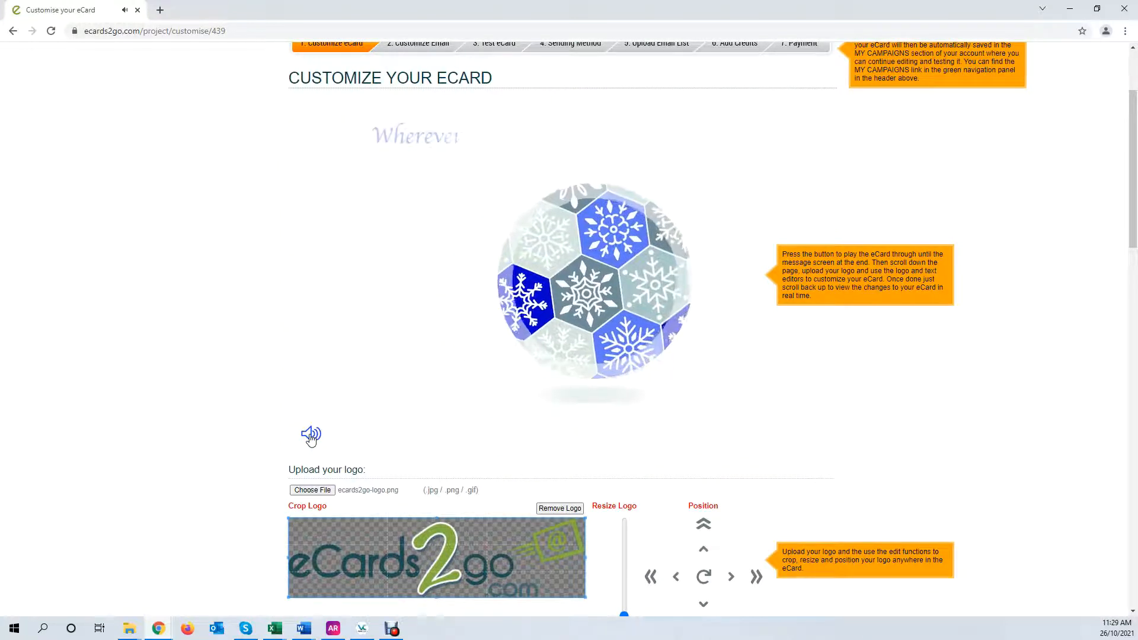
click(311, 434)
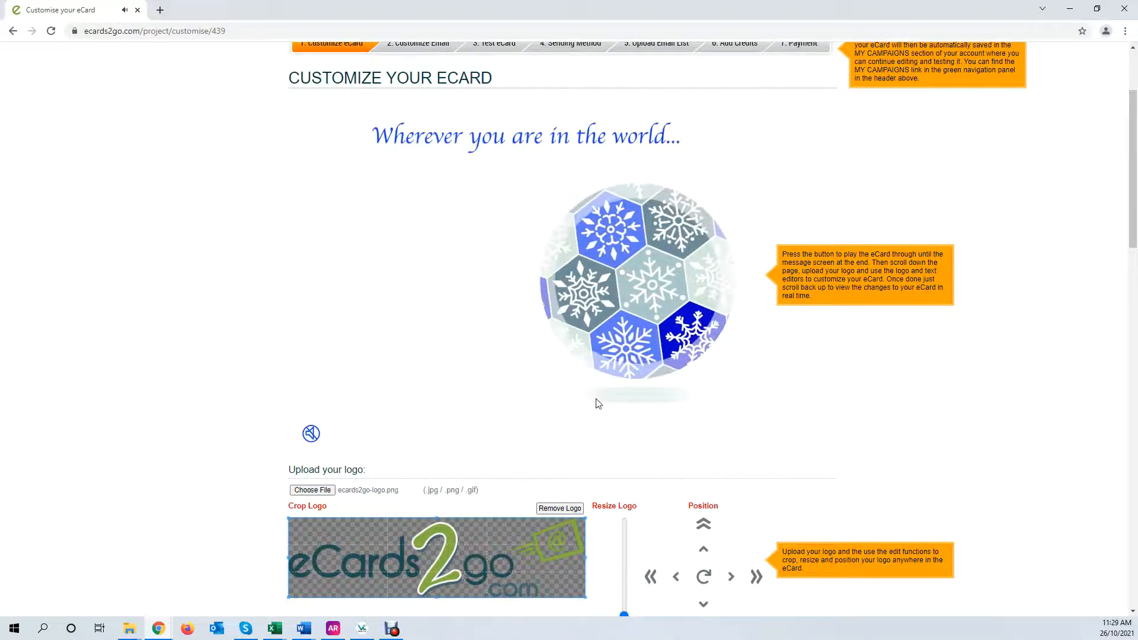
drag(1134, 178, 1135, 328)
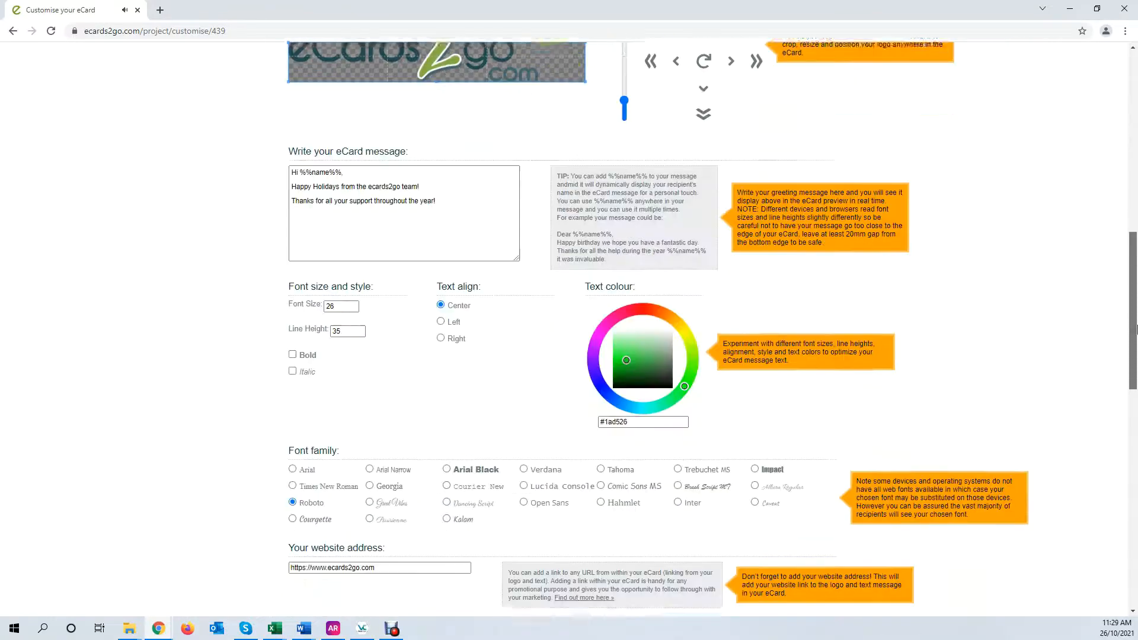
scroll(723, 456, down, 7)
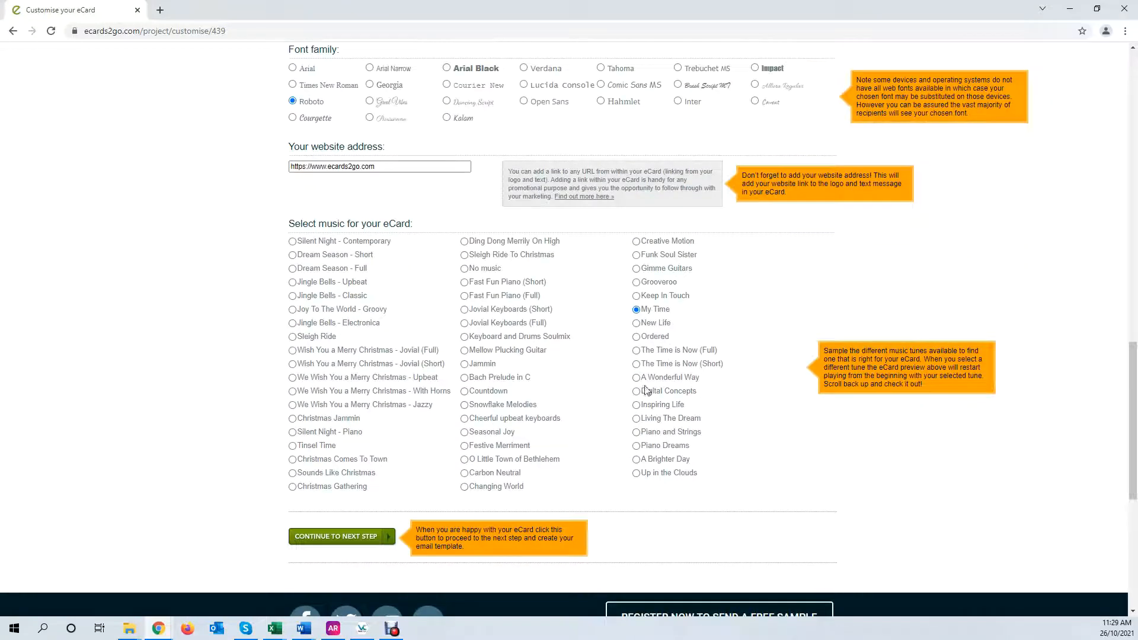
drag(1133, 352, 1133, 127)
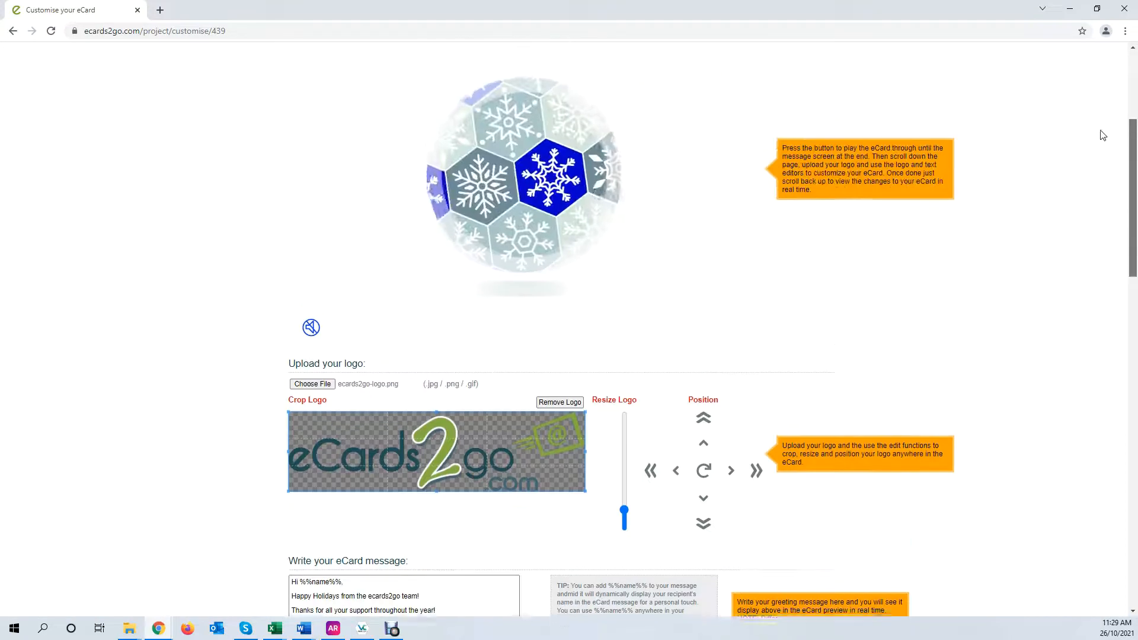
click(311, 330)
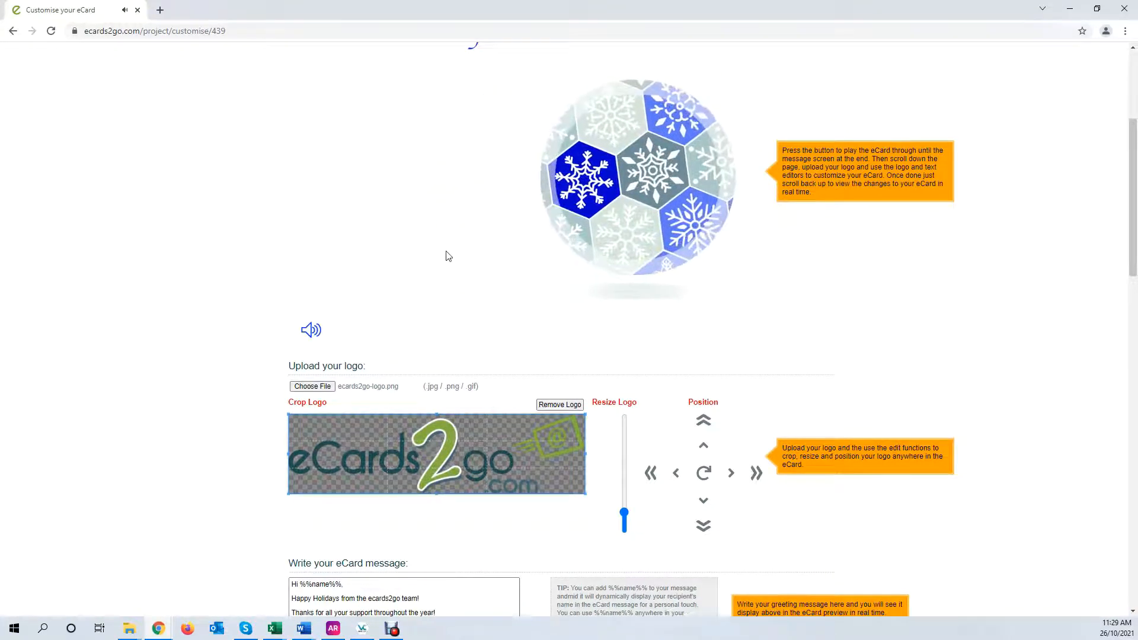
click(312, 332)
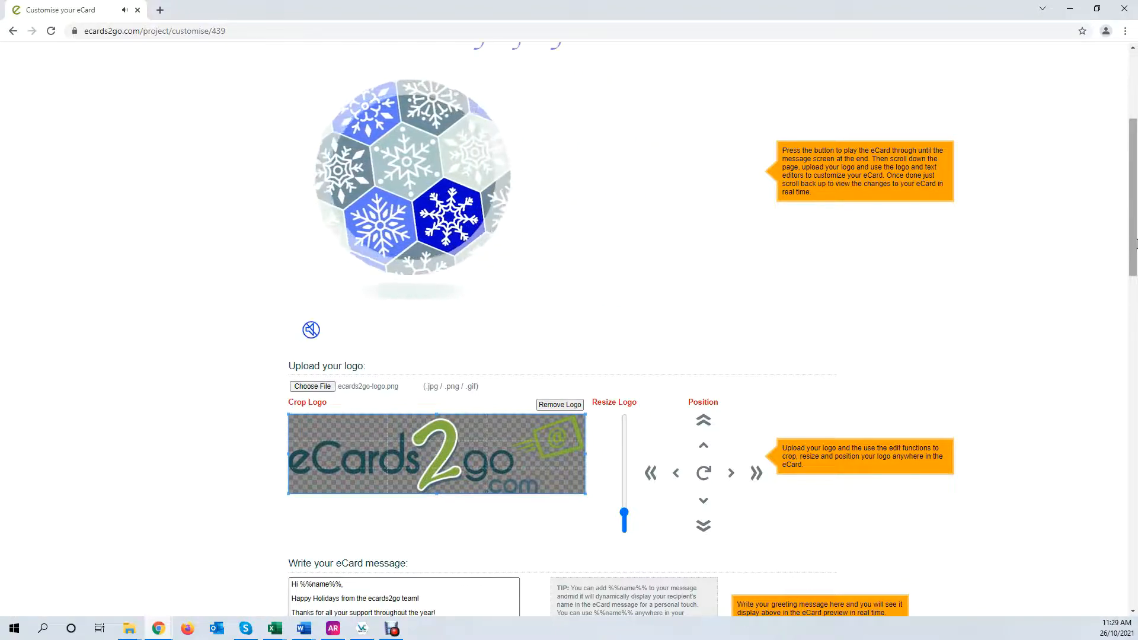
drag(1135, 217, 1136, 475)
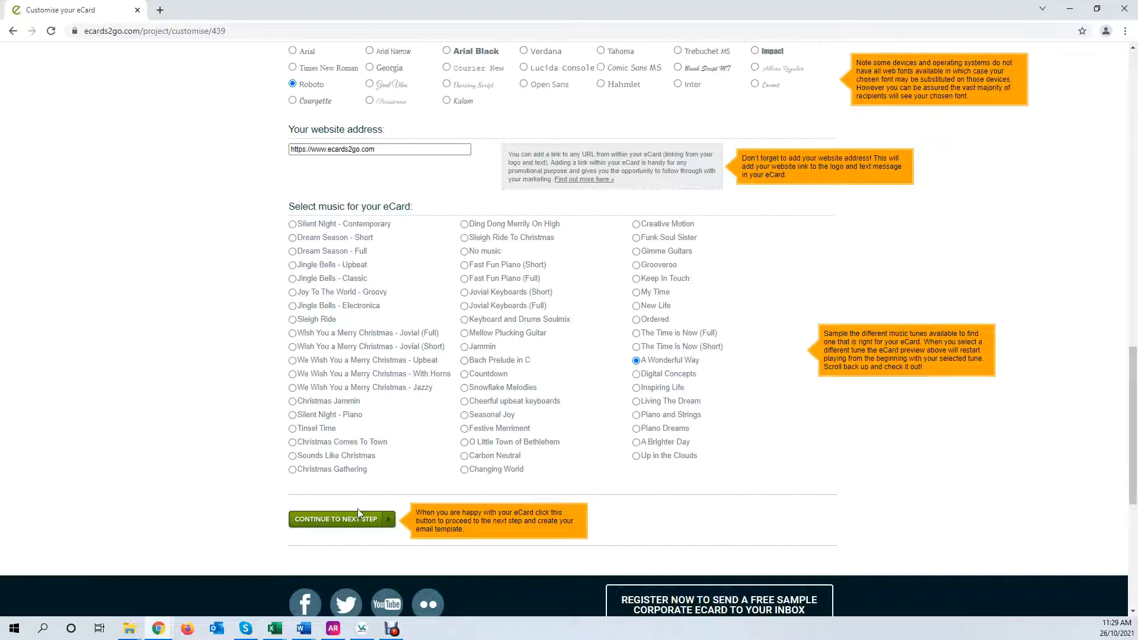
Move to the email setup step and enter sender name eCards2go and subject 'Happy Holidays'
click(313, 525)
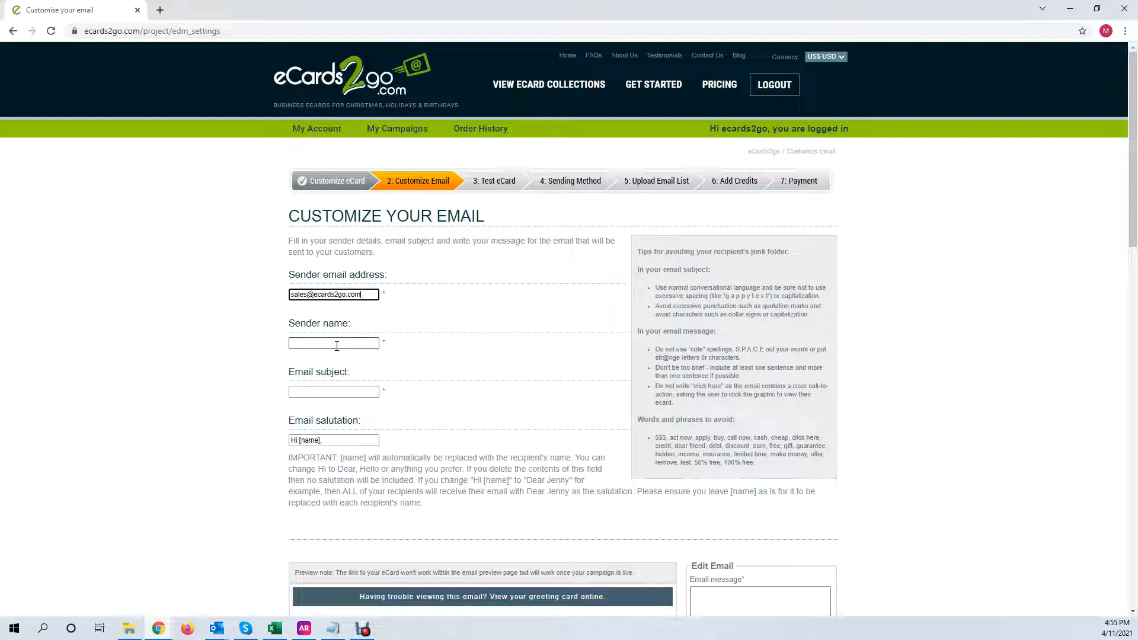
click(362, 343)
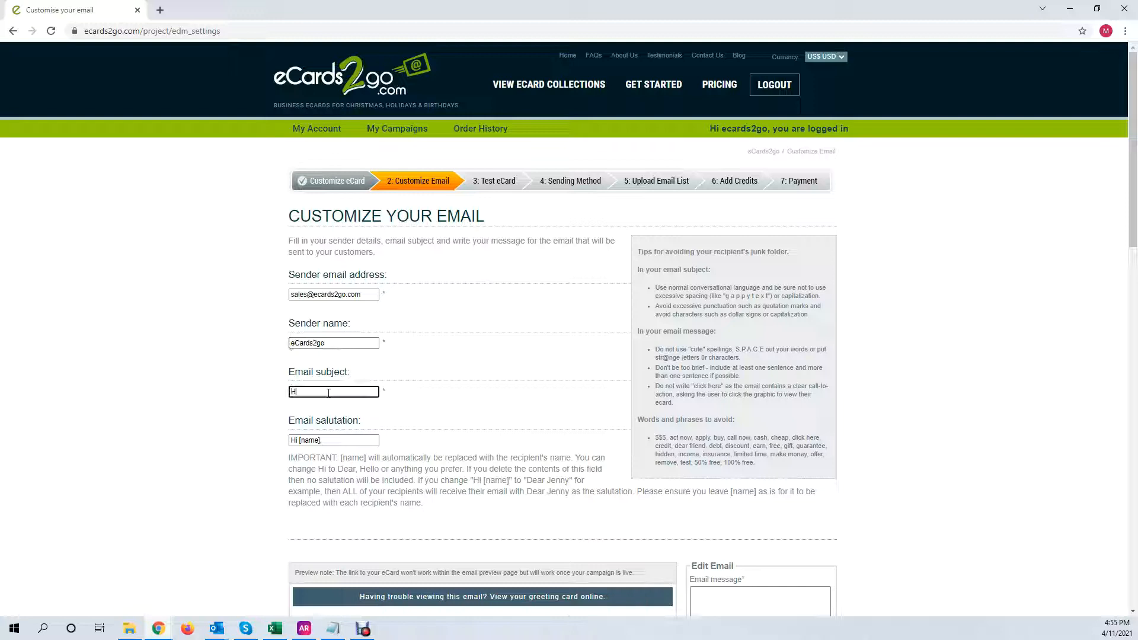
text(Ho)
key(BackSpace)
key(BackSpace)
text(ys)
Test the salutation by replacing the [name] placeholder with 'Jenny,', then undo it
click(320, 444)
drag(300, 440, 337, 437)
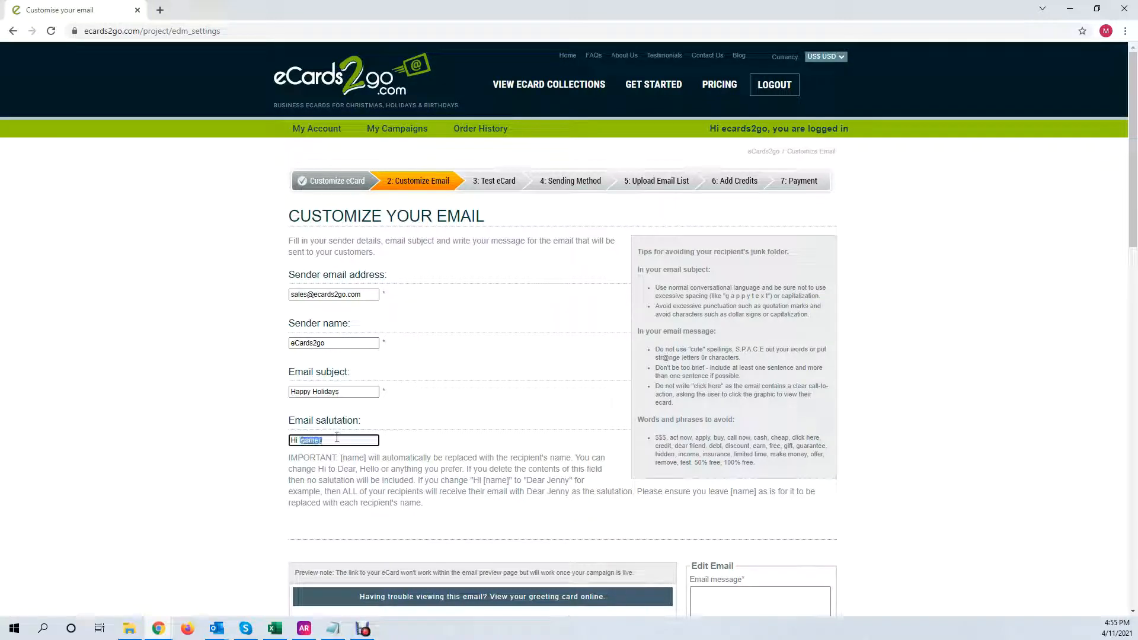
scroll(364, 292, down, 3)
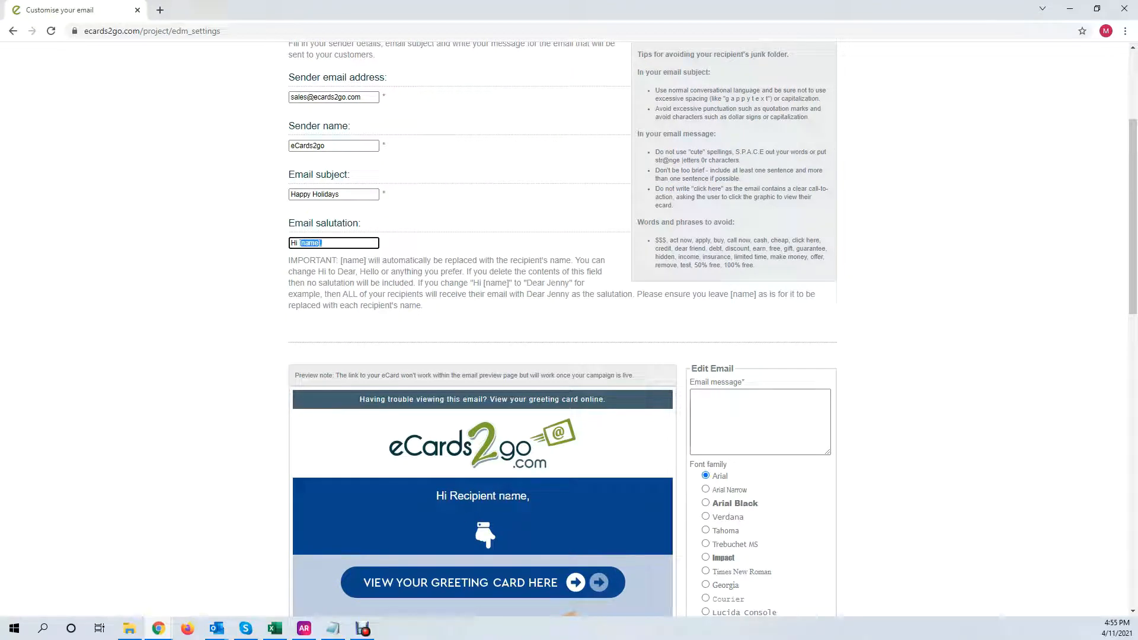
click(298, 244)
drag(332, 243, 302, 243)
text(Jenny,)
key(ctrl+z)
Delete the whole salutation, then restore 'Hi [name],' with undo
click(338, 242)
drag(324, 245, 277, 244)
key(BackSpace)
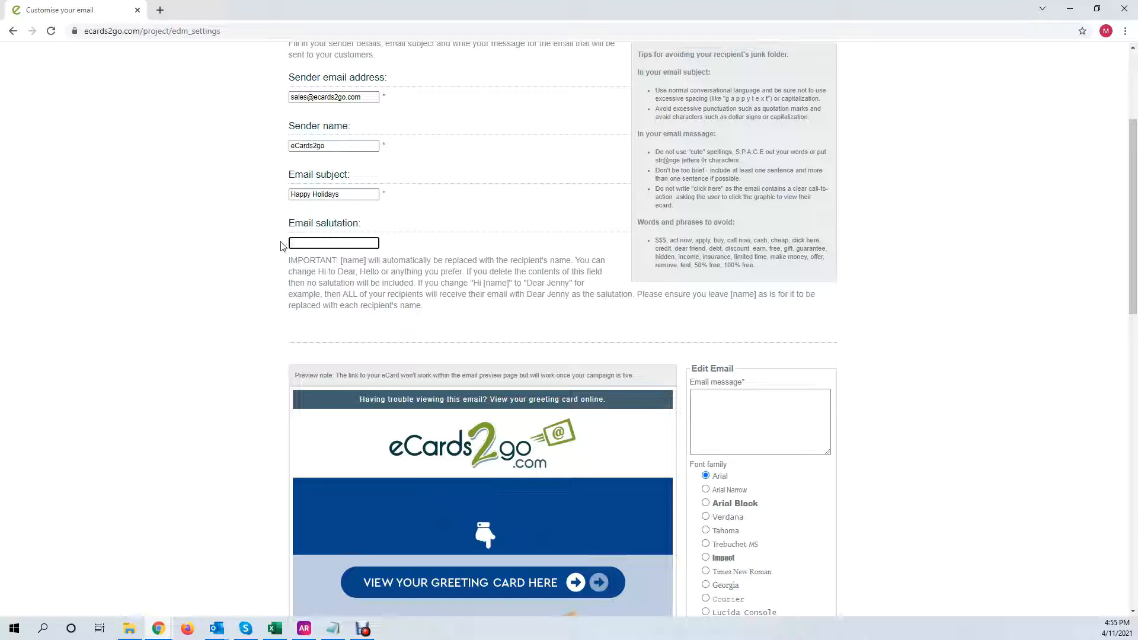
key(ctrl+z)
Write the message 'Happy Holidays from the team at eCards2go' and set its font to Georgia
click(727, 411)
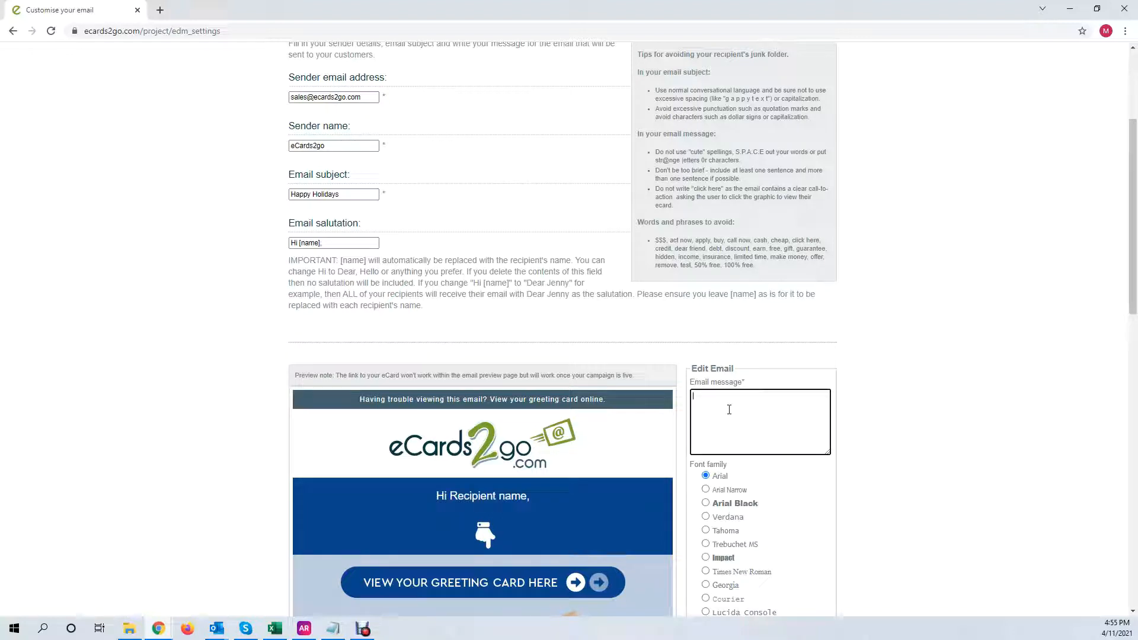
text(Happy)
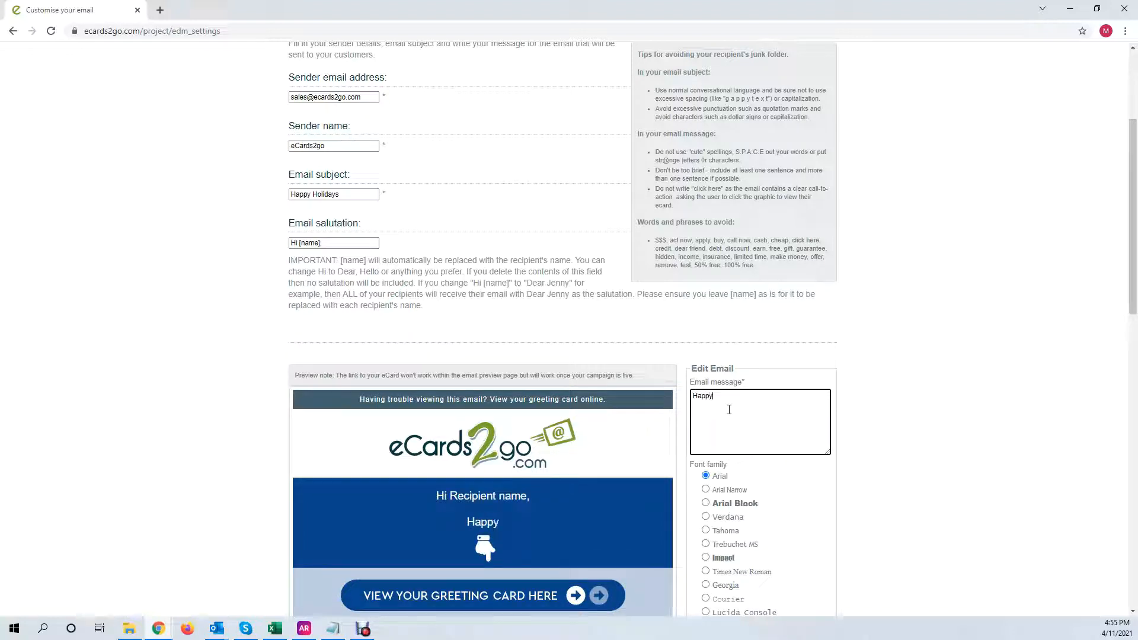
text( Holidays)
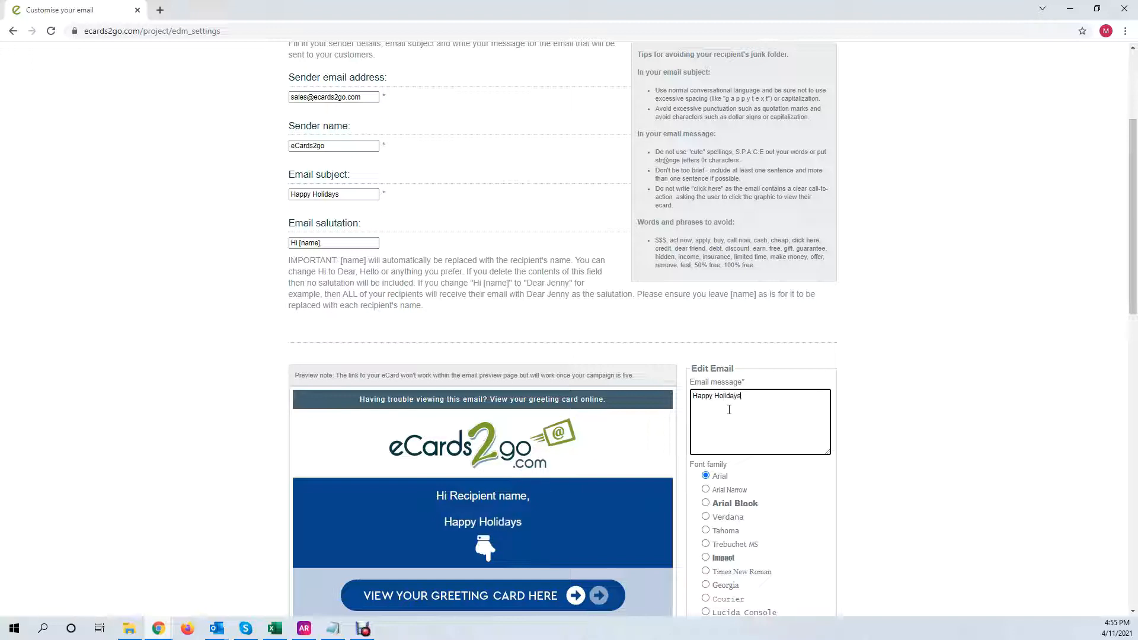
text( from the team at )
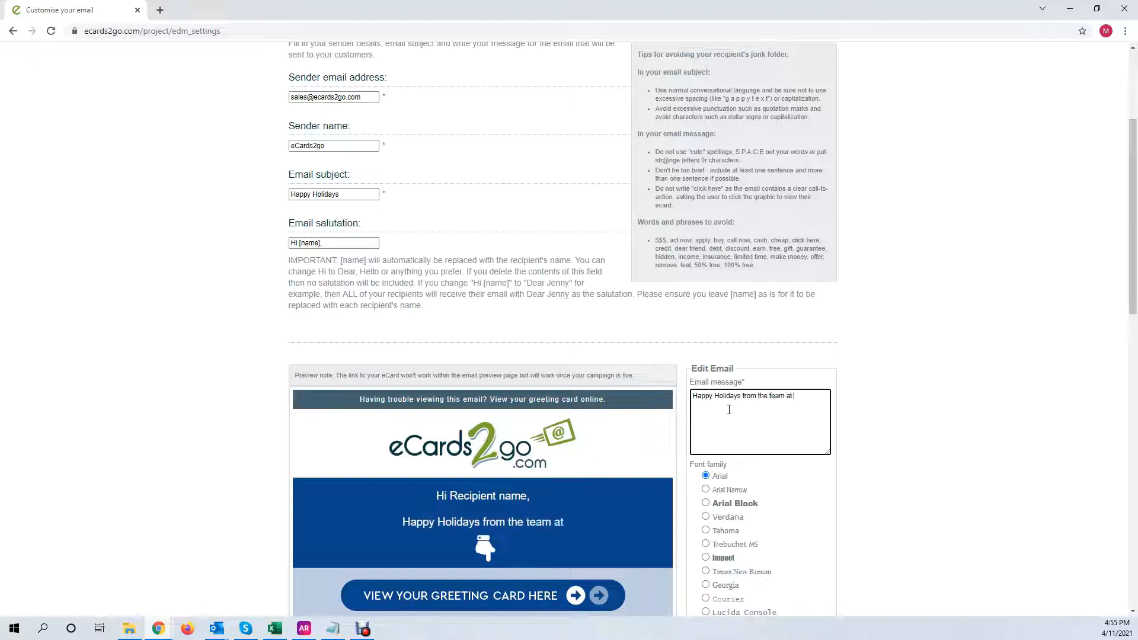
text(eCards2go)
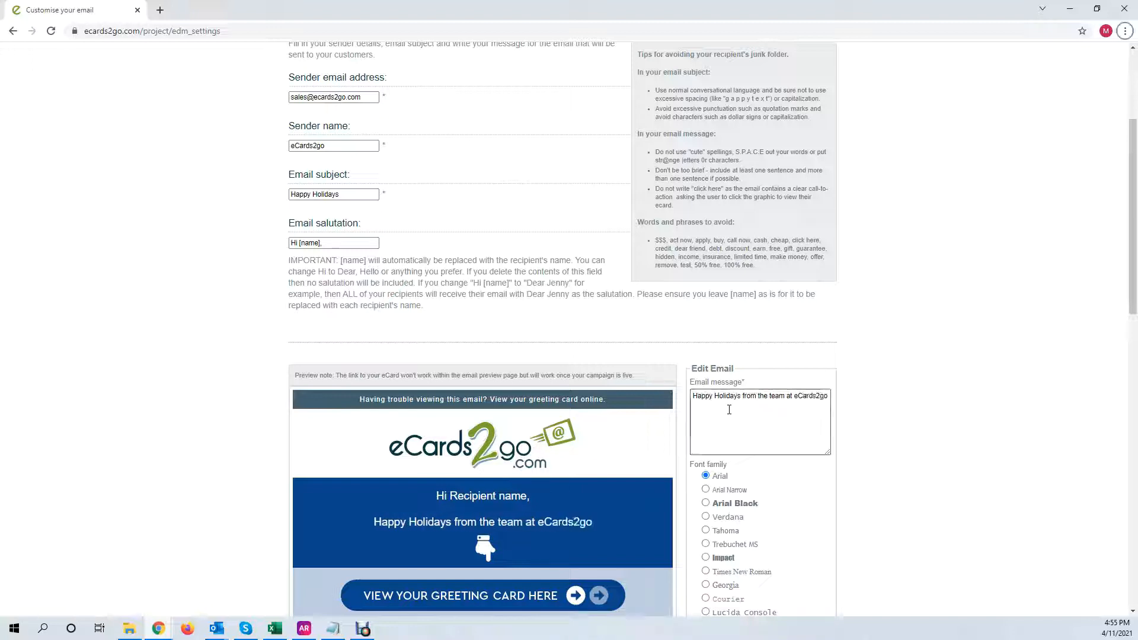
scroll(752, 432, down, 3)
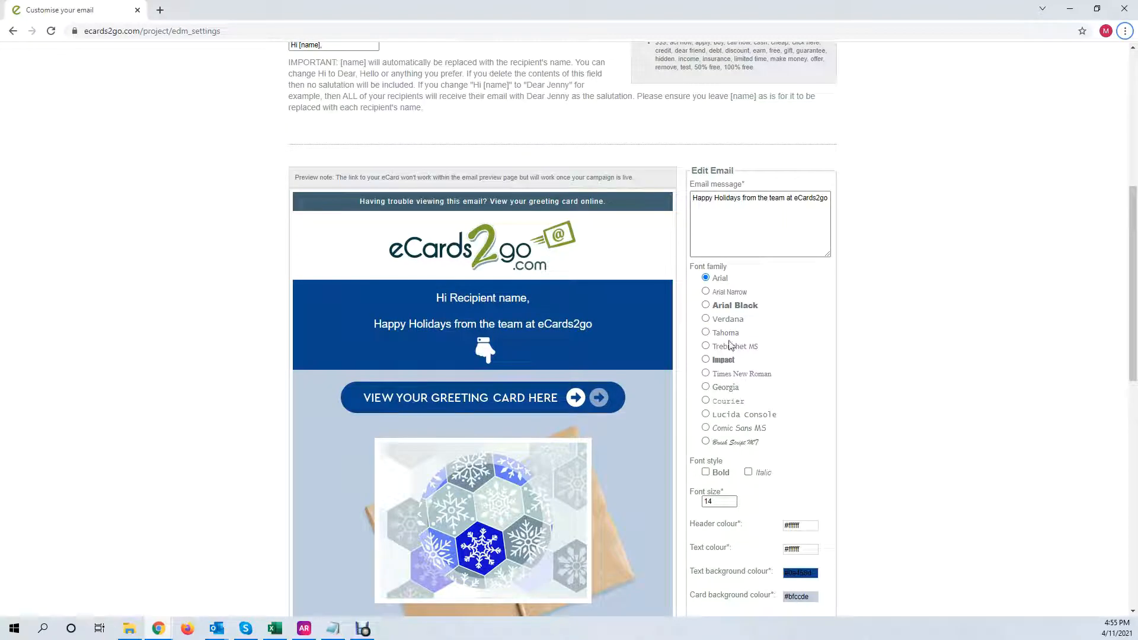
click(706, 304)
click(707, 320)
click(706, 347)
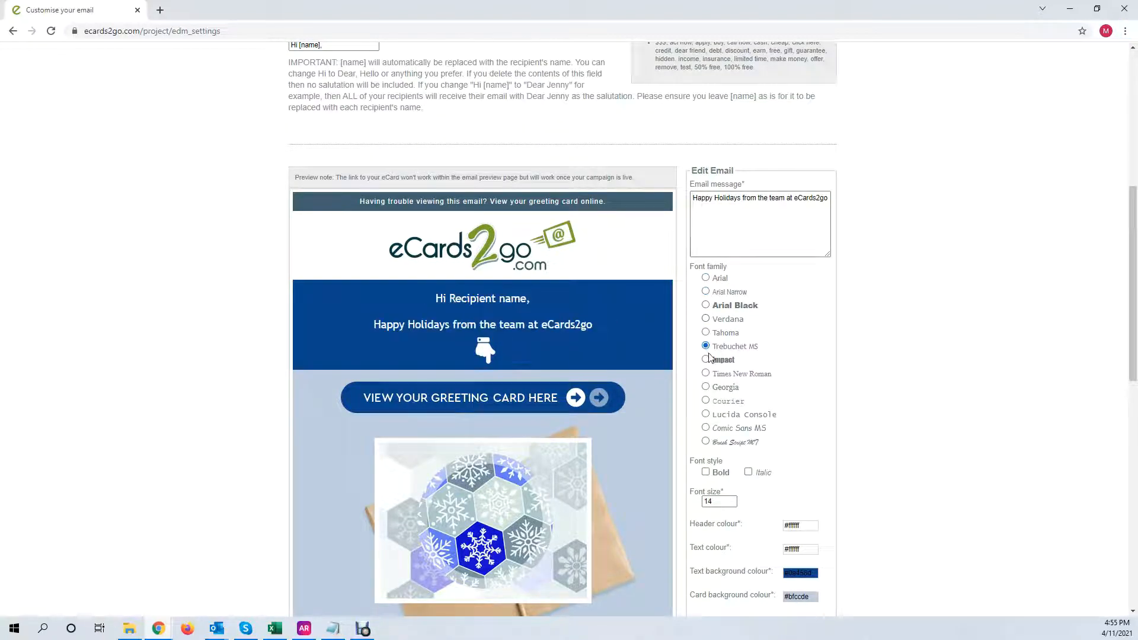
click(707, 361)
click(706, 387)
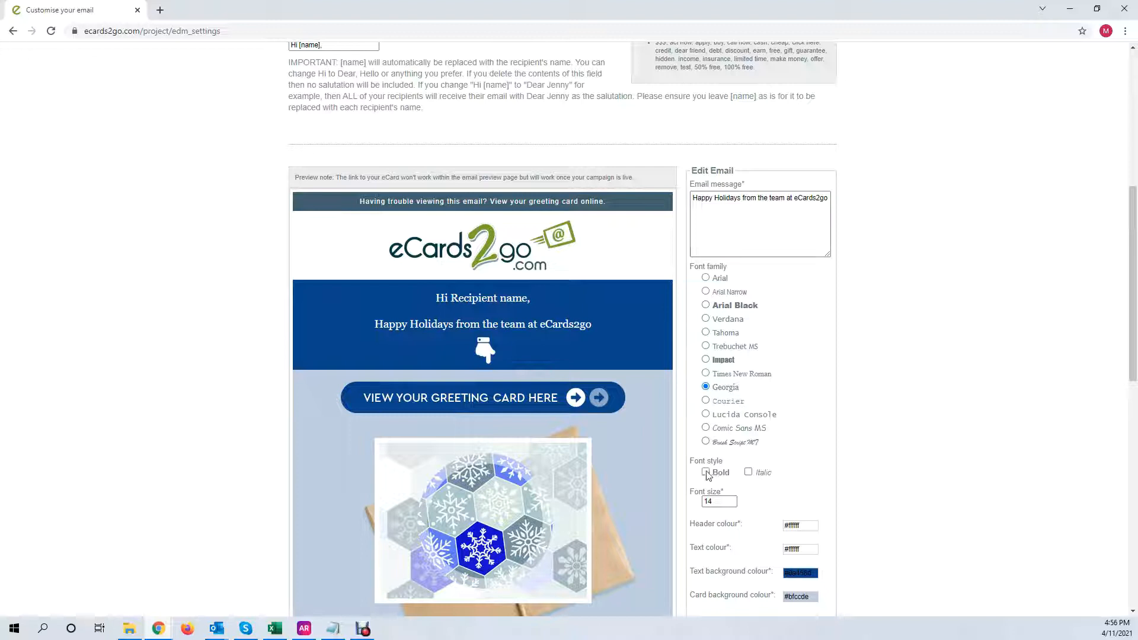
Make the message bold and italic at font size 15, then start adjusting the header colour
click(706, 473)
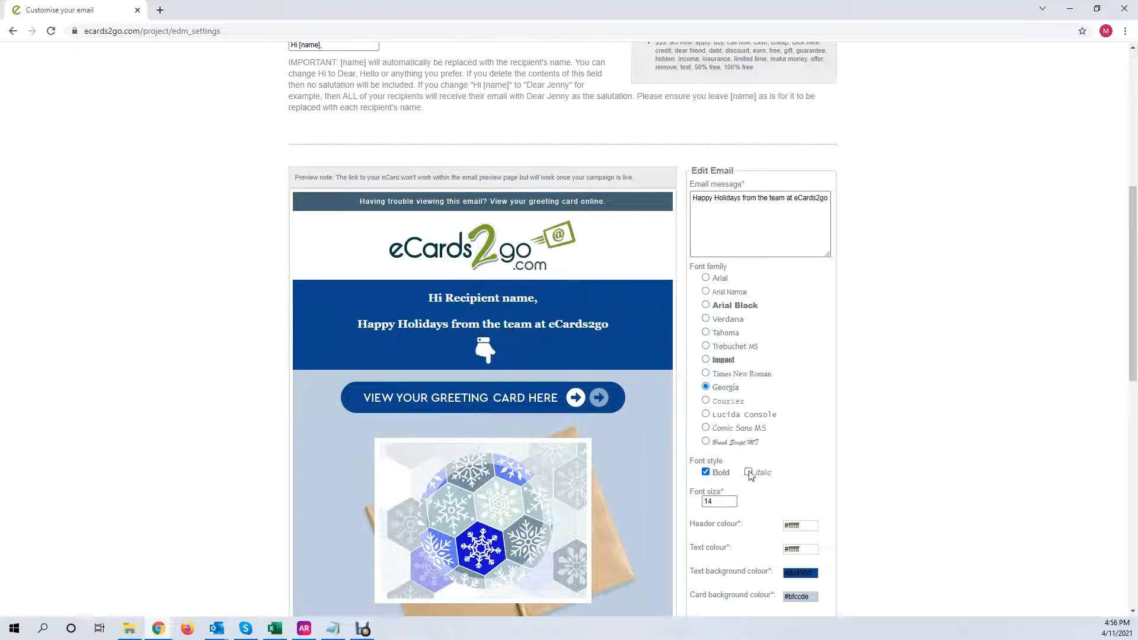
click(749, 471)
click(731, 500)
click(731, 500)
click(731, 500)
click(731, 500)
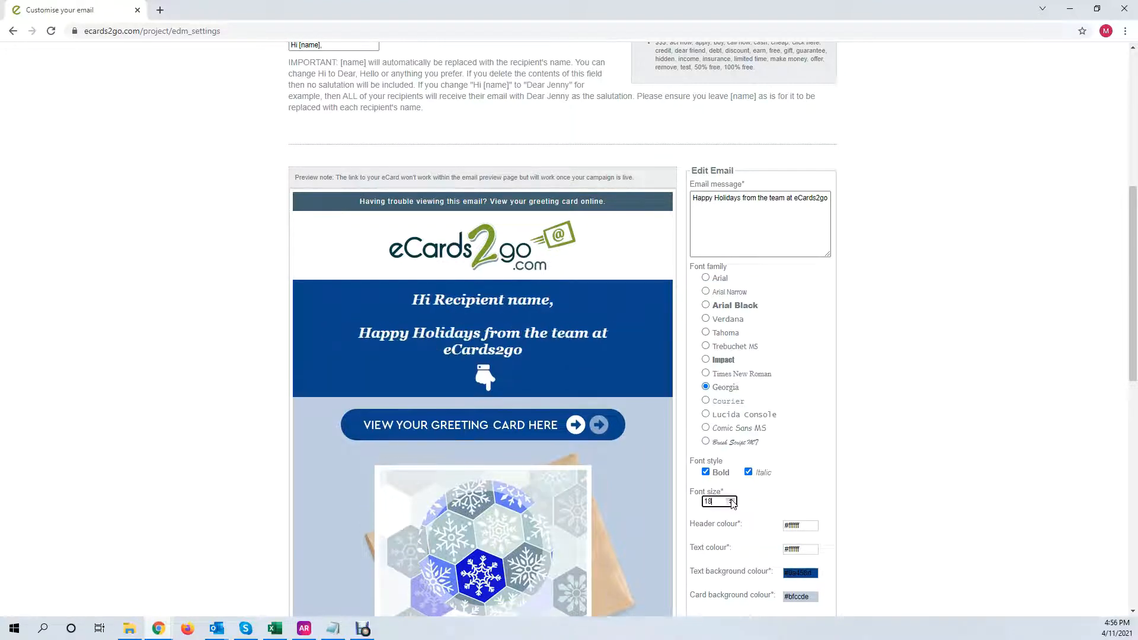
click(731, 500)
click(731, 499)
click(731, 503)
click(732, 504)
click(731, 504)
click(731, 504)
click(731, 504)
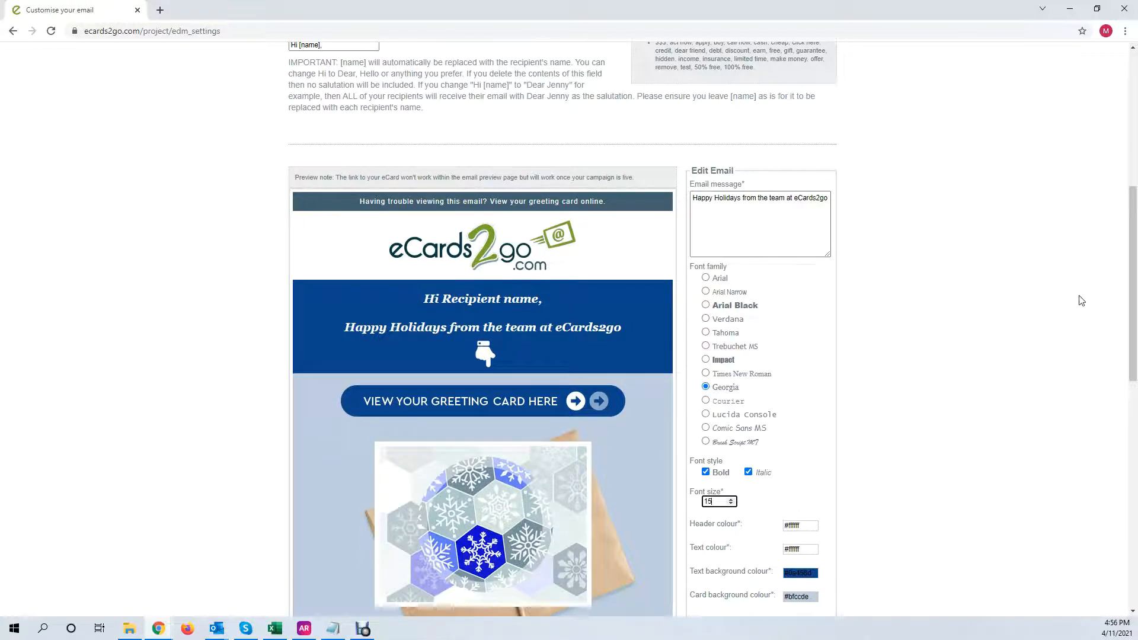
drag(1133, 284, 1136, 317)
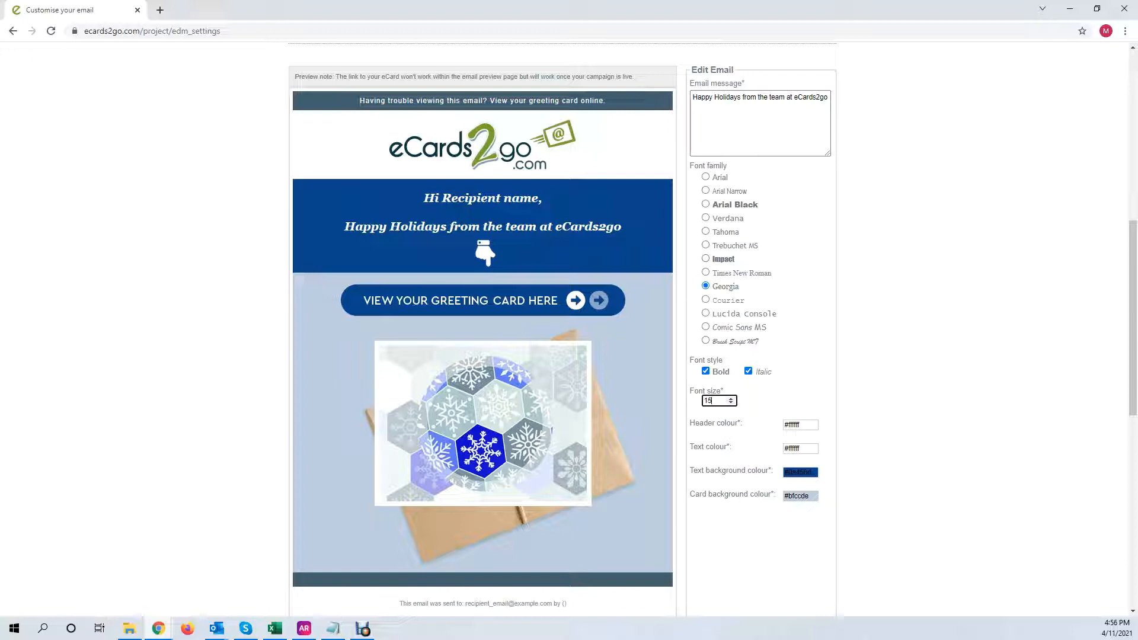
click(806, 424)
mouse_move(748, 444)
mouse_down()
mouse_move(792, 460)
mouse_move(786, 525)
mouse_up()
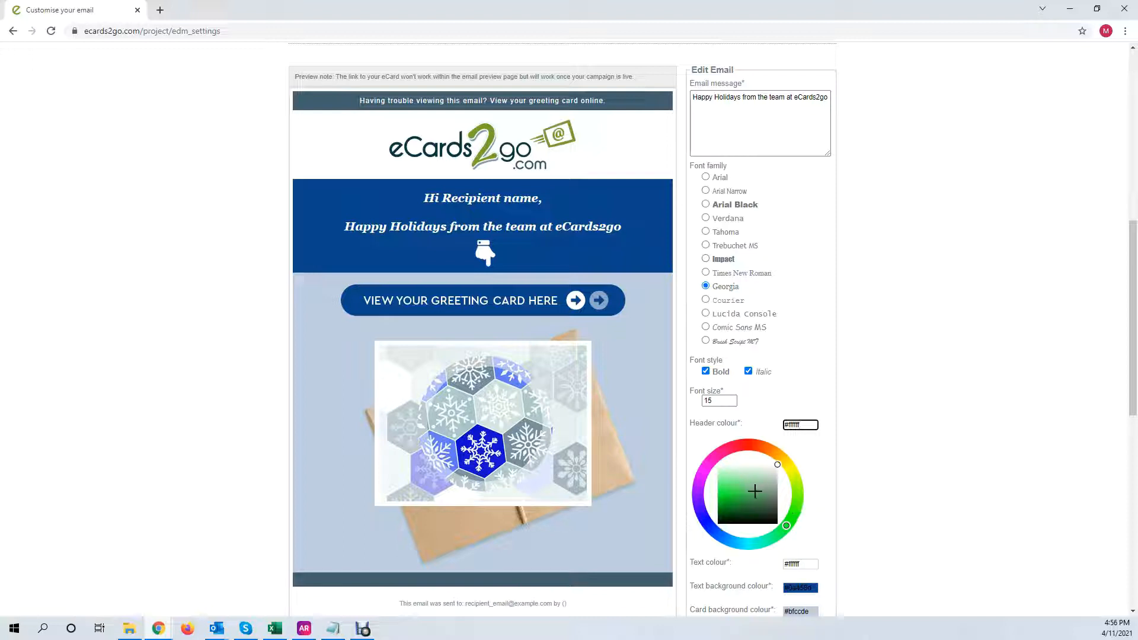
Set the header colour to light green #a7ecb2 and the text colour to yellow-green #c5eb1e
click(734, 492)
click(739, 476)
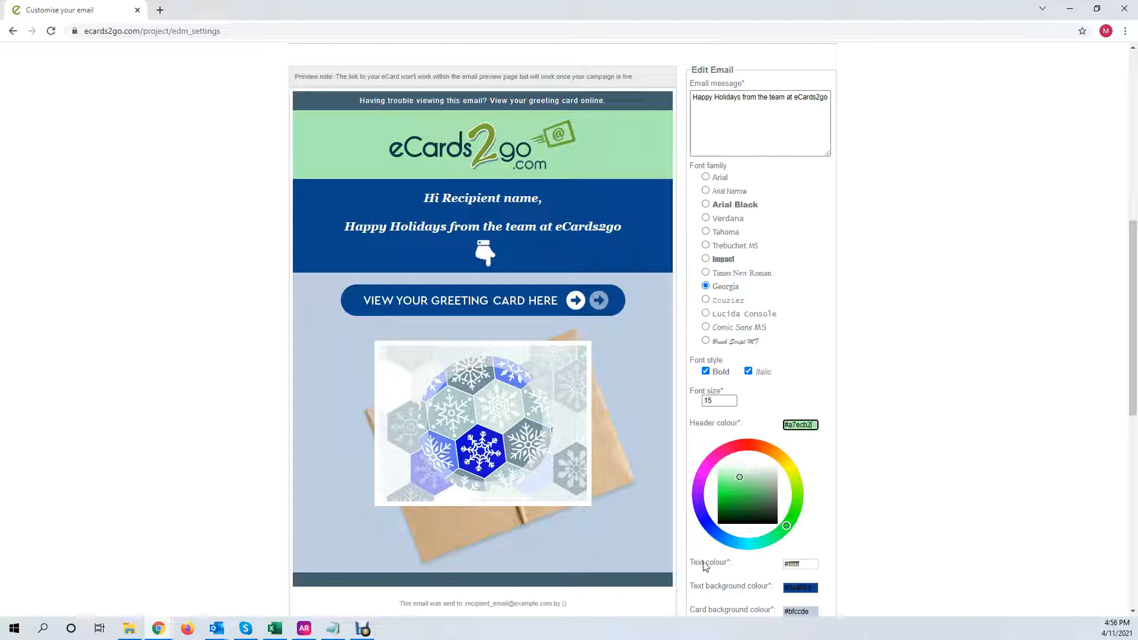
click(801, 565)
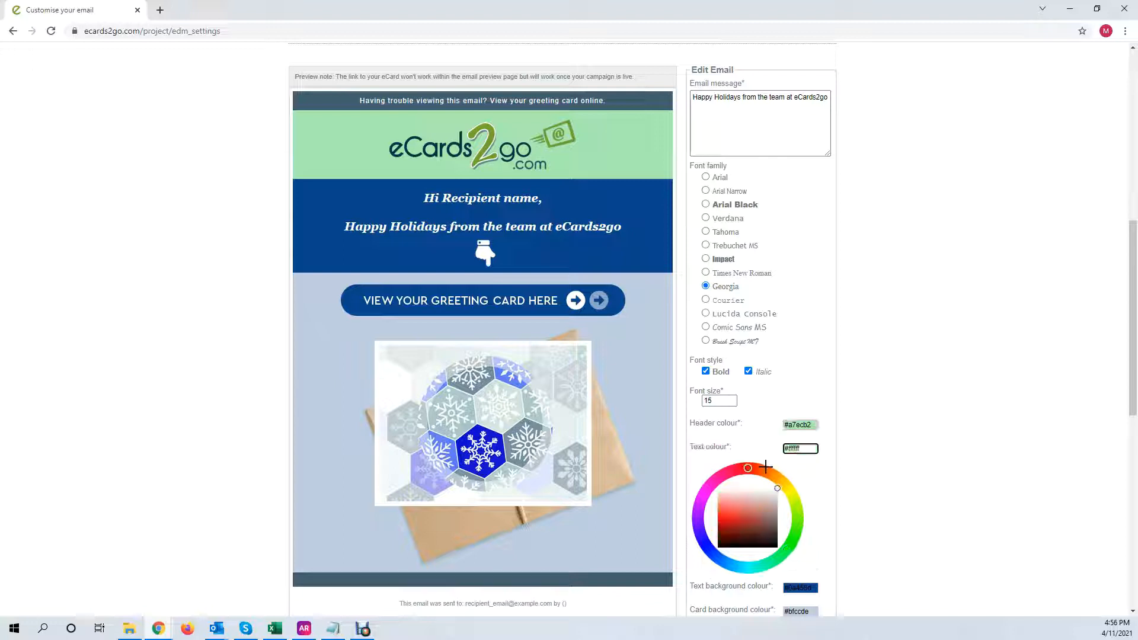
drag(764, 471, 795, 502)
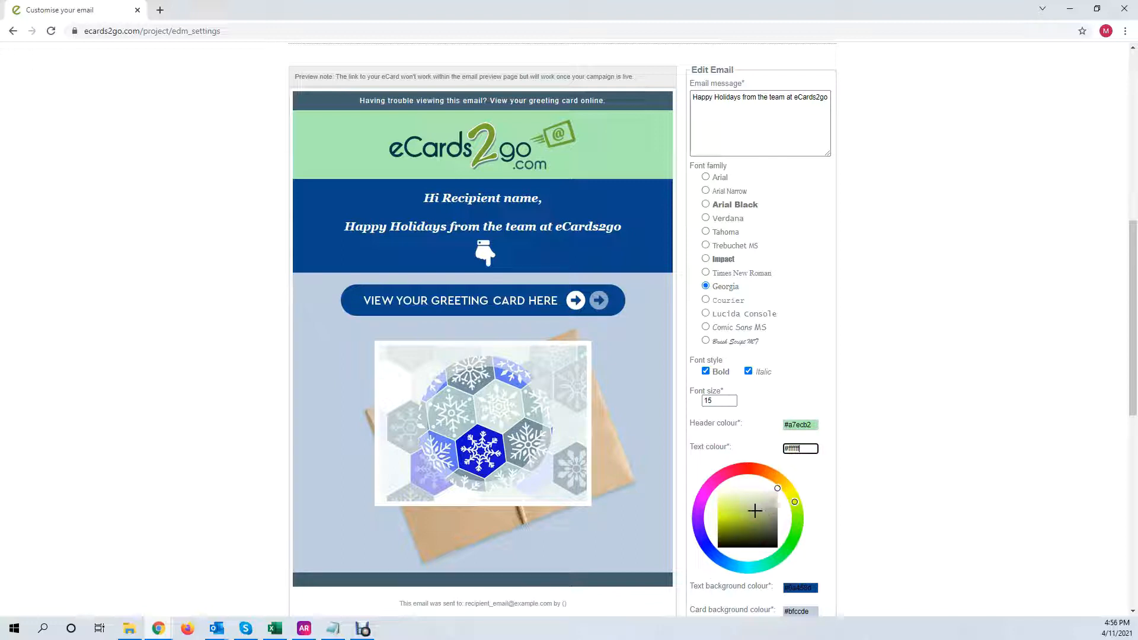
click(726, 516)
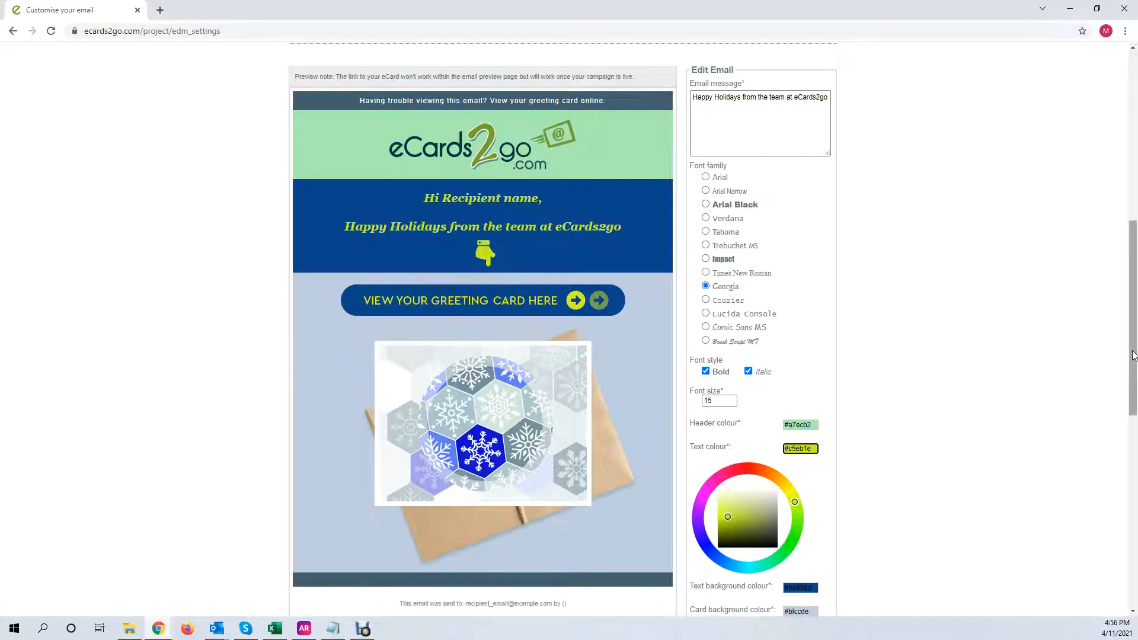
scroll(1133, 364, down, 2)
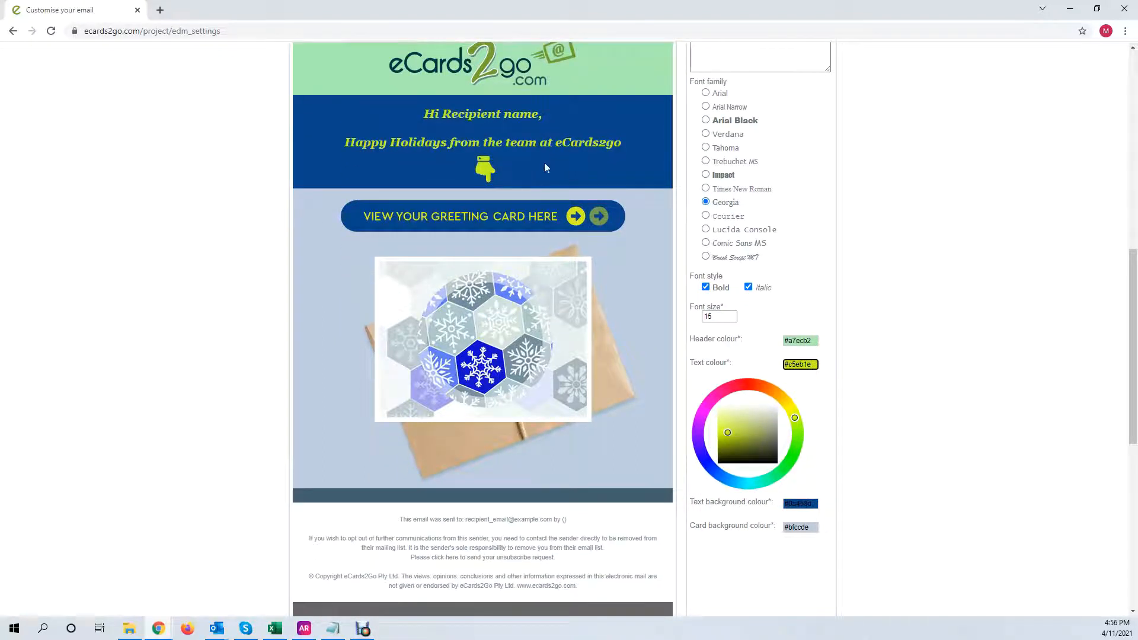
Set the text background to dark teal #47908c and the card background to lime #b7ee58
click(800, 503)
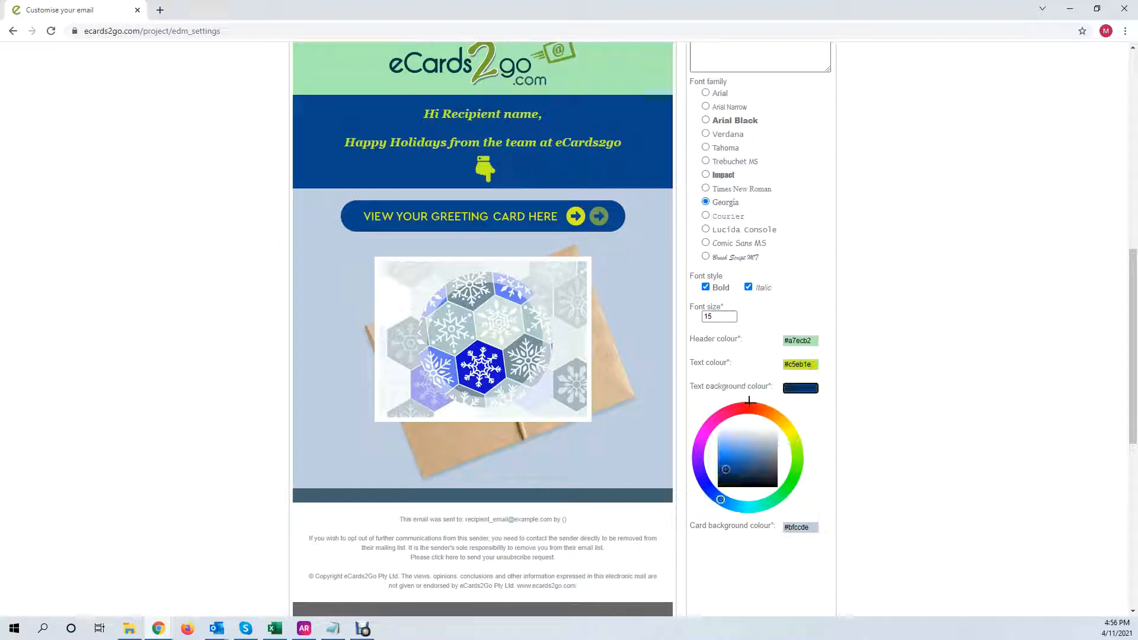
mouse_move(750, 401)
mouse_down()
mouse_move(793, 435)
mouse_move(797, 480)
mouse_move(749, 507)
mouse_up()
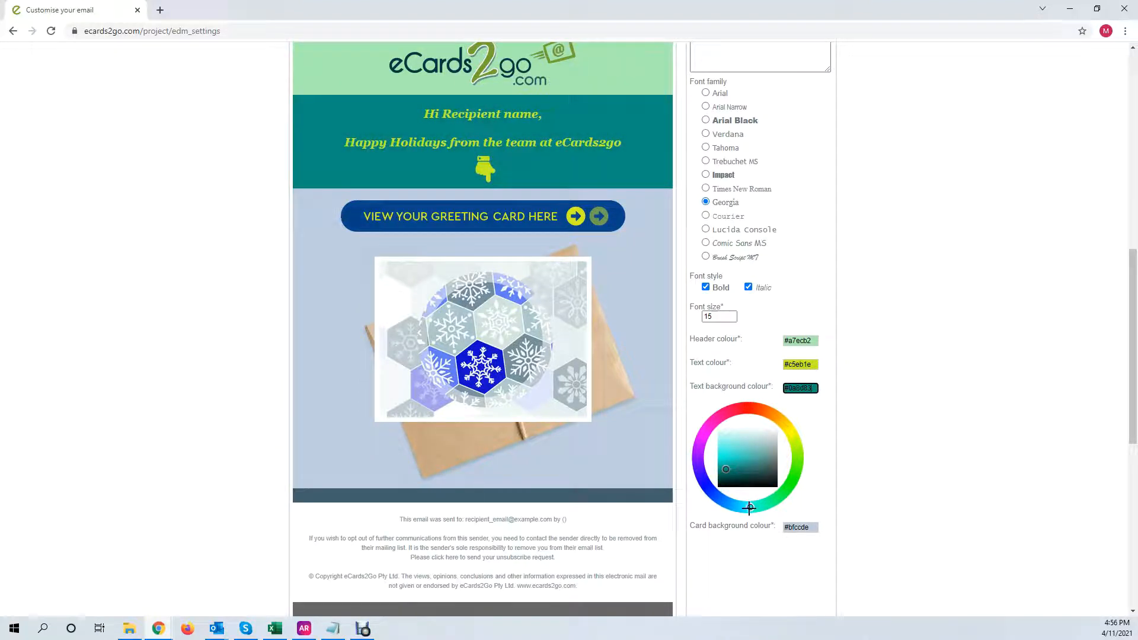
click(732, 454)
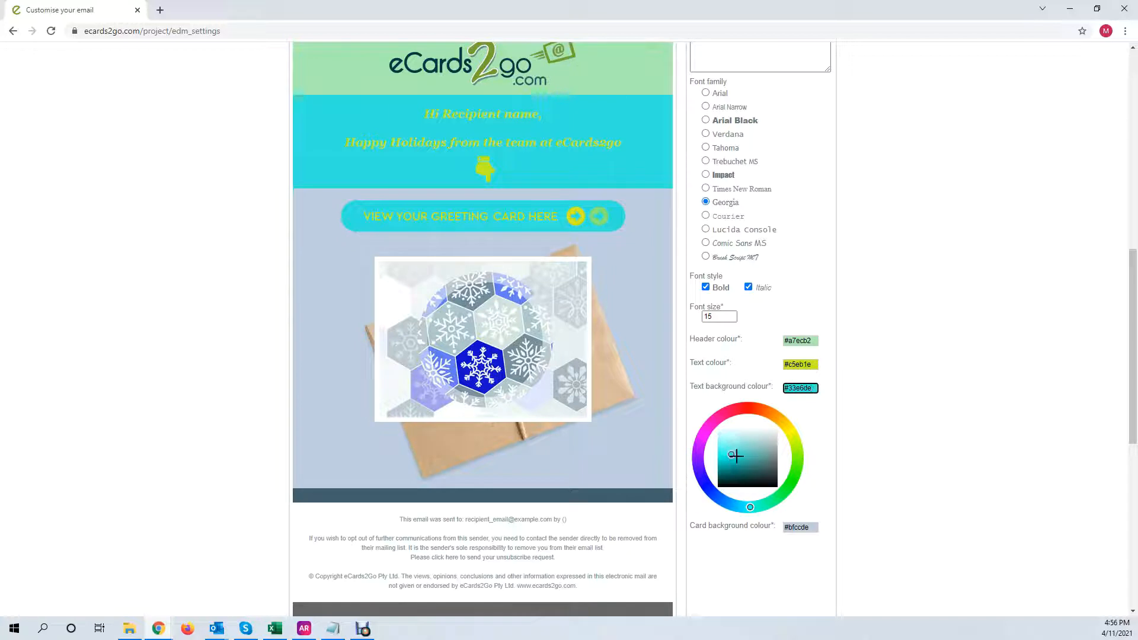
click(746, 457)
click(731, 457)
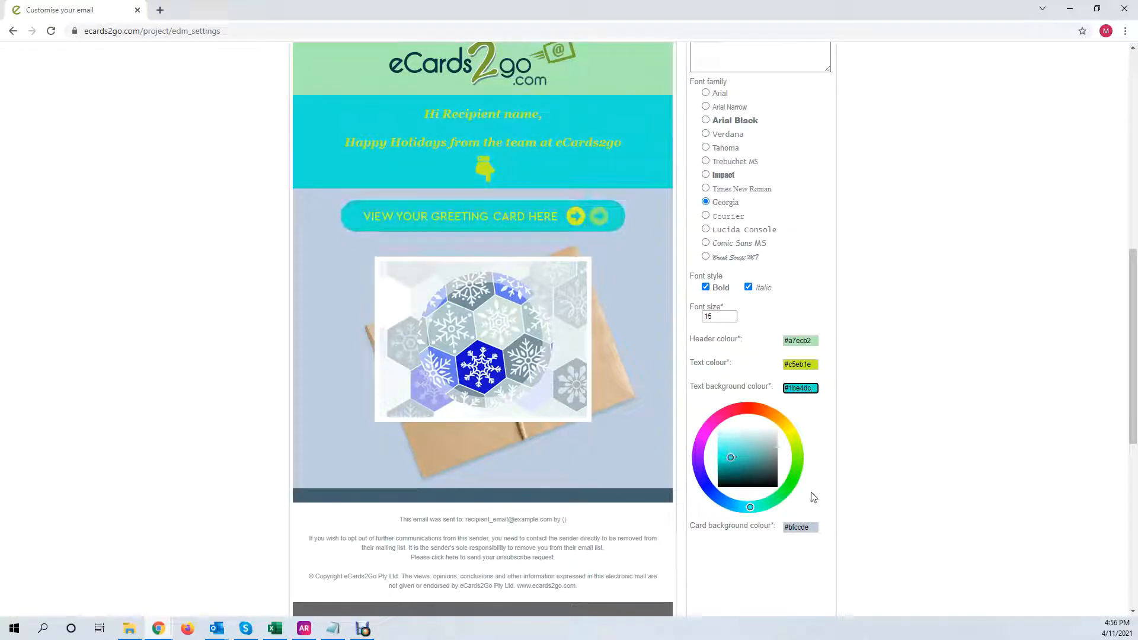
click(757, 462)
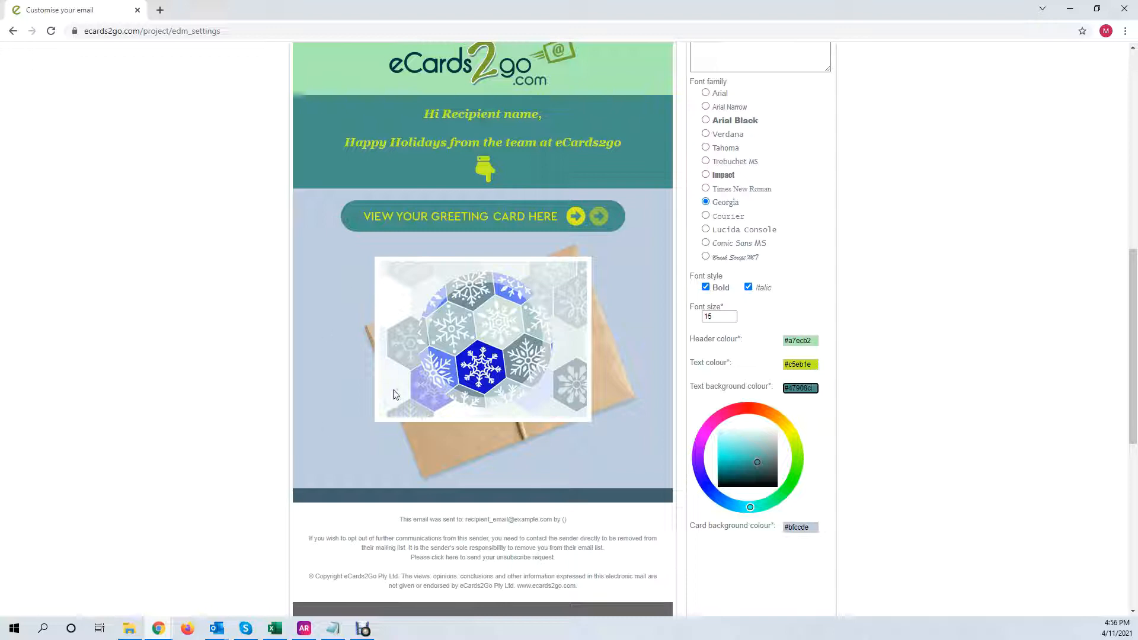
click(800, 527)
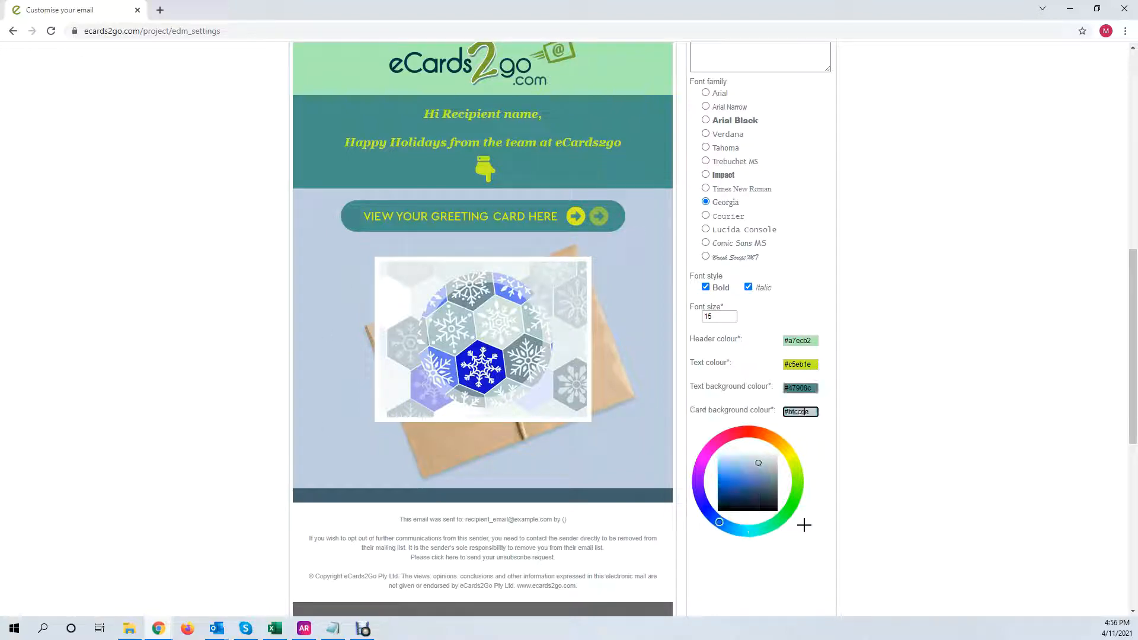
mouse_move(783, 442)
mouse_down()
mouse_move(796, 474)
mouse_move(728, 473)
mouse_up()
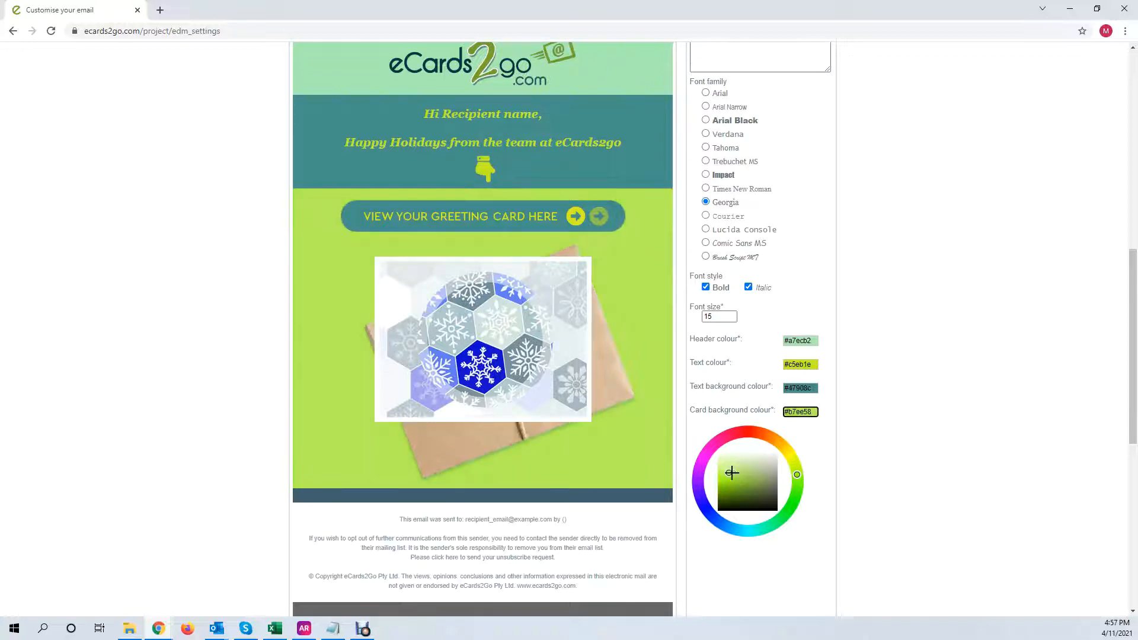
scroll(1007, 391, down, 3)
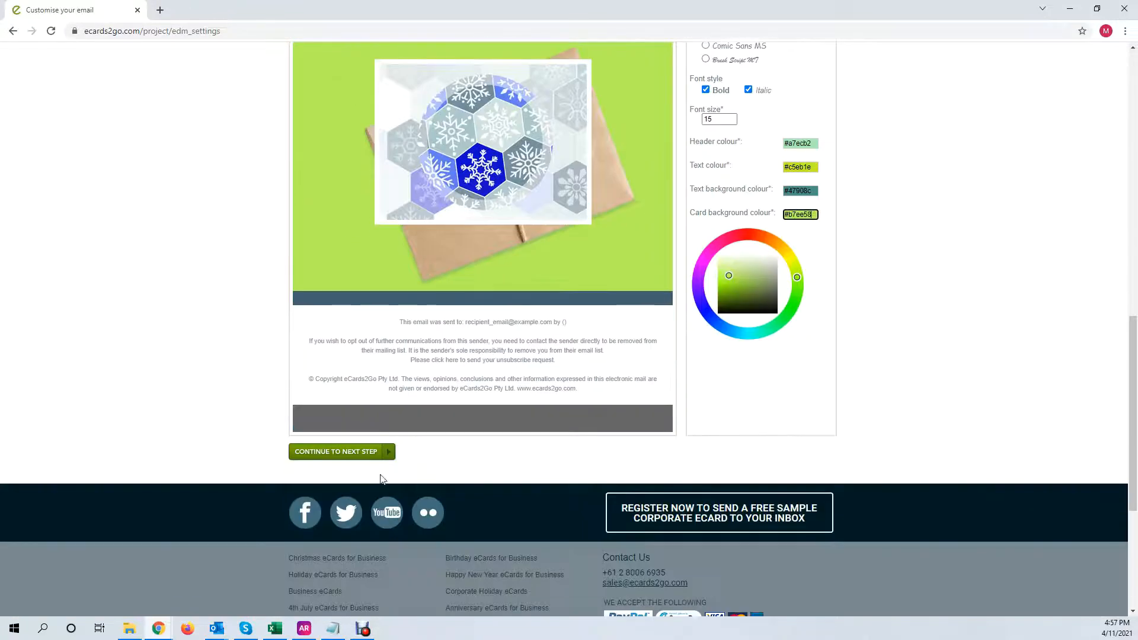
On the Test Your eCard step, enter the recipient's e-mail address and send the test eCard
click(359, 452)
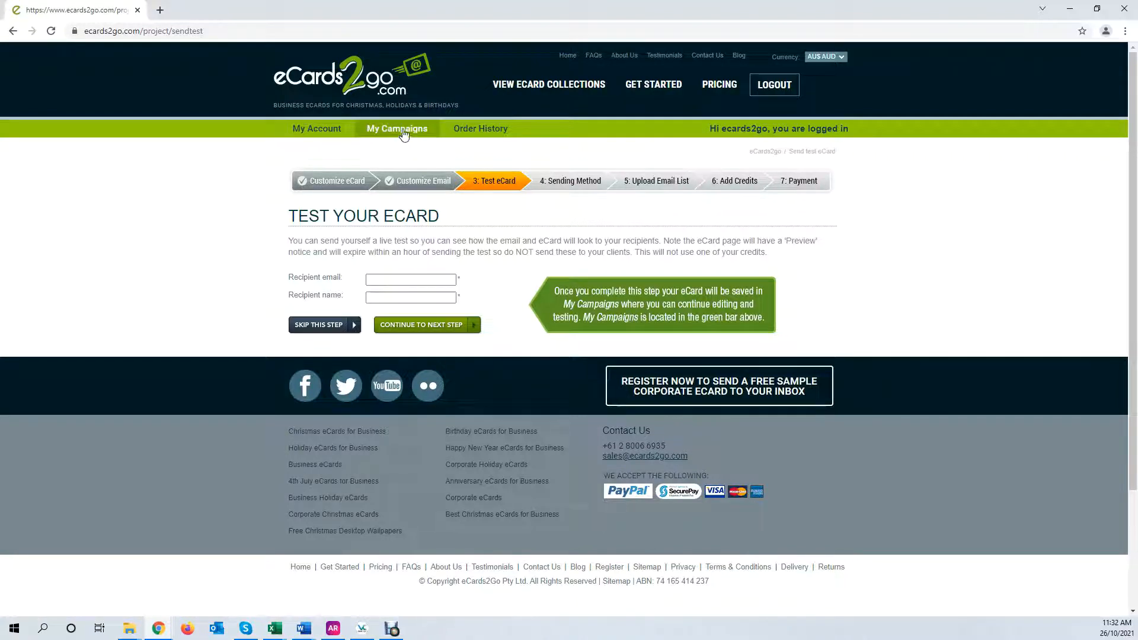
click(423, 280)
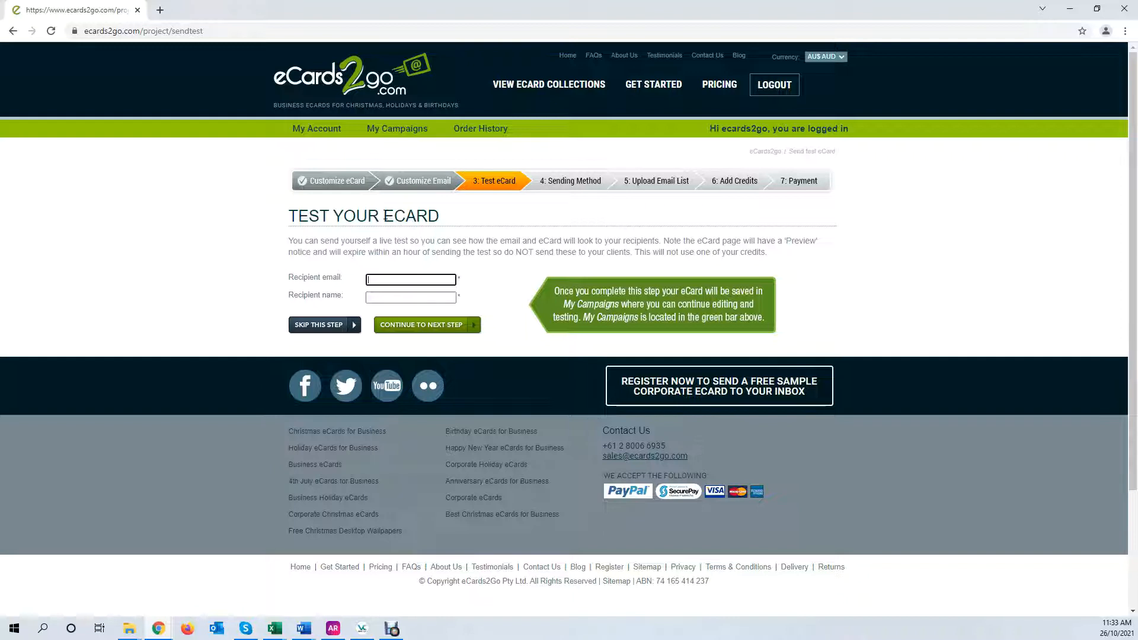
drag(384, 217, 440, 218)
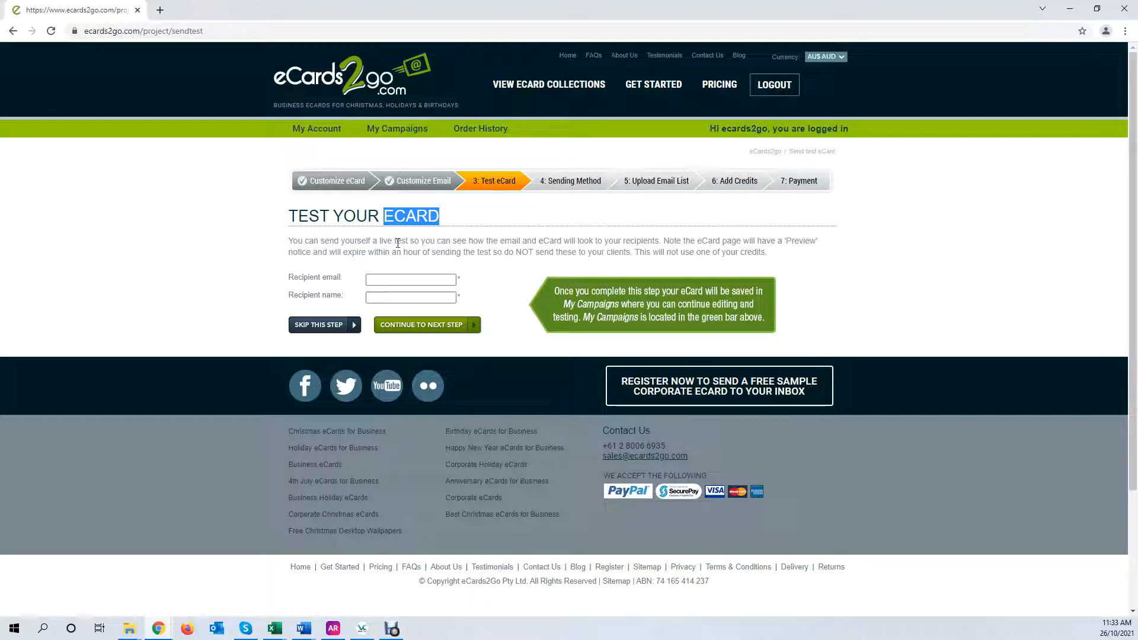
click(392, 279)
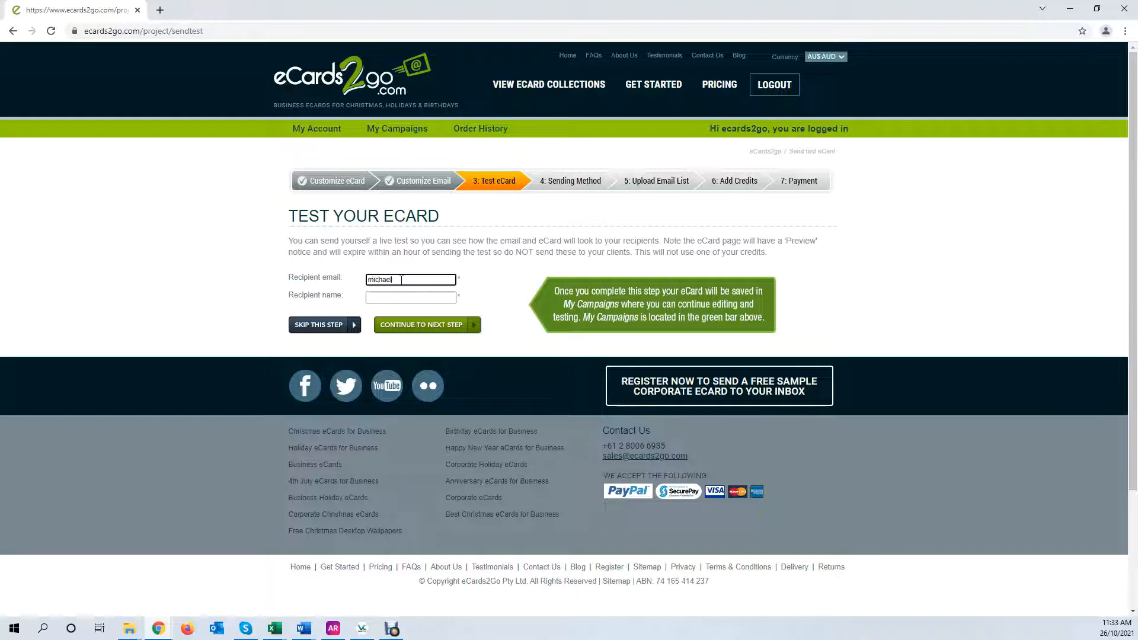
click(380, 299)
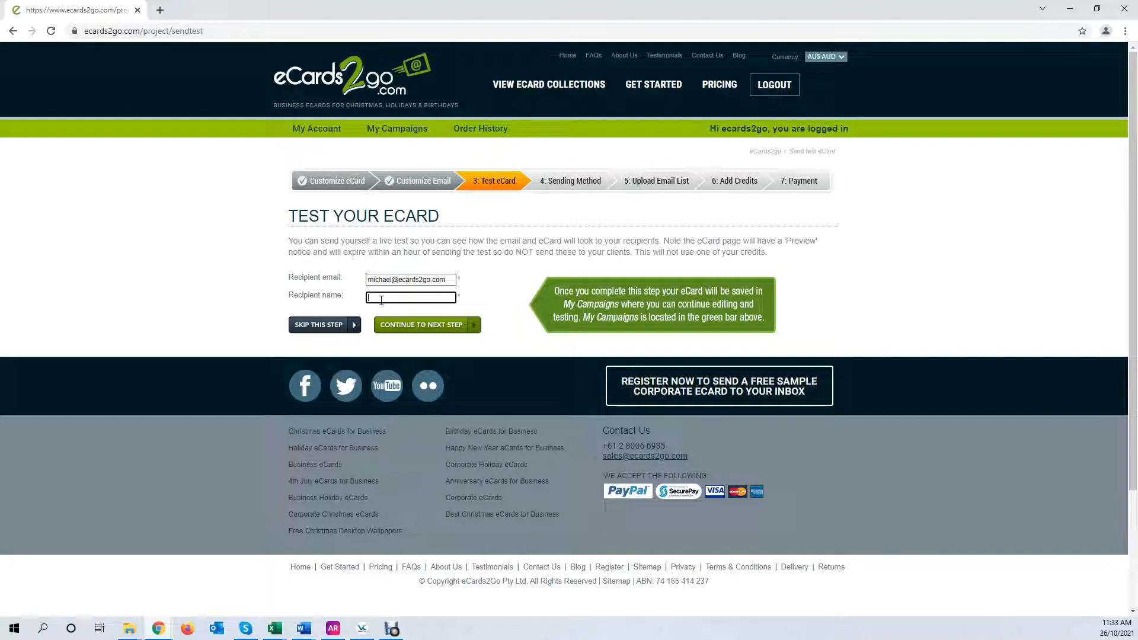
click(414, 332)
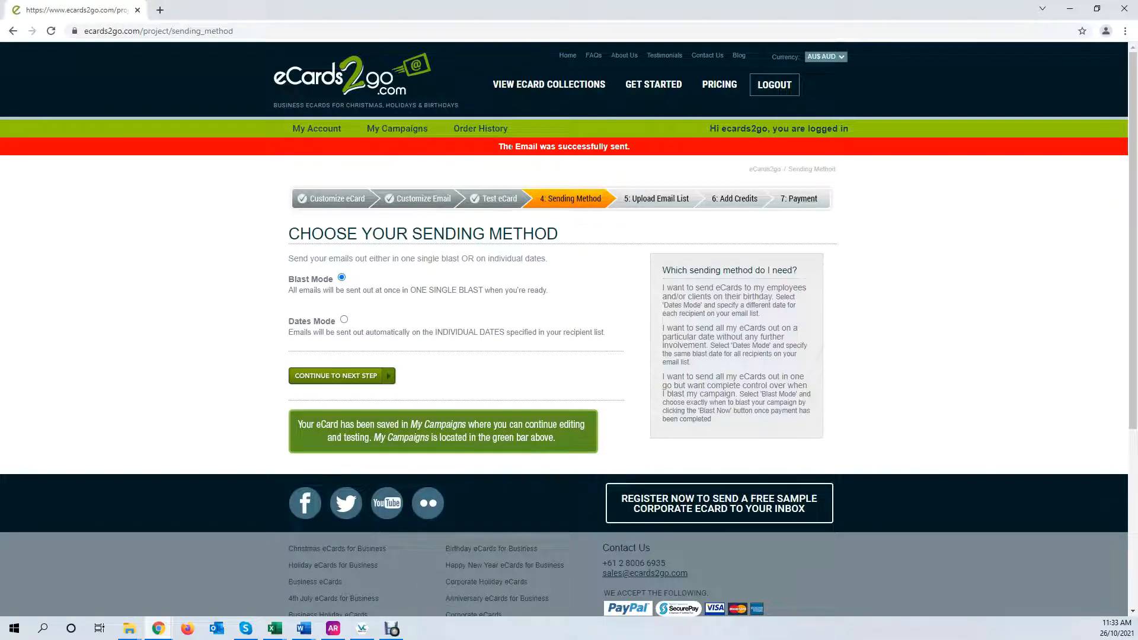
right_click(397, 133)
click(444, 138)
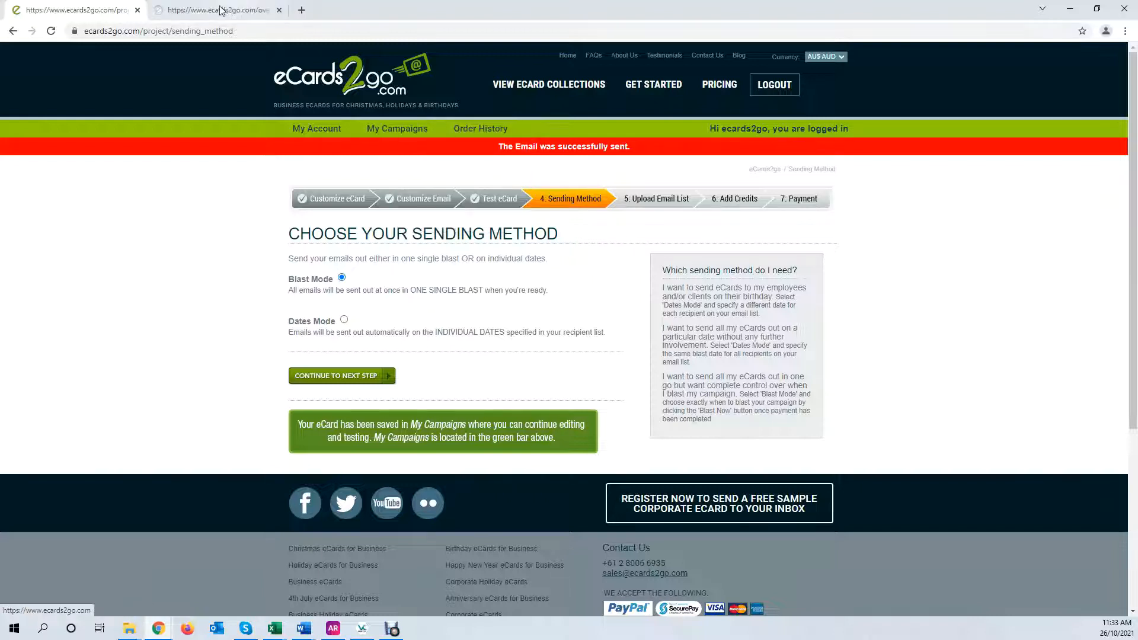
key(ctrl+Tab)
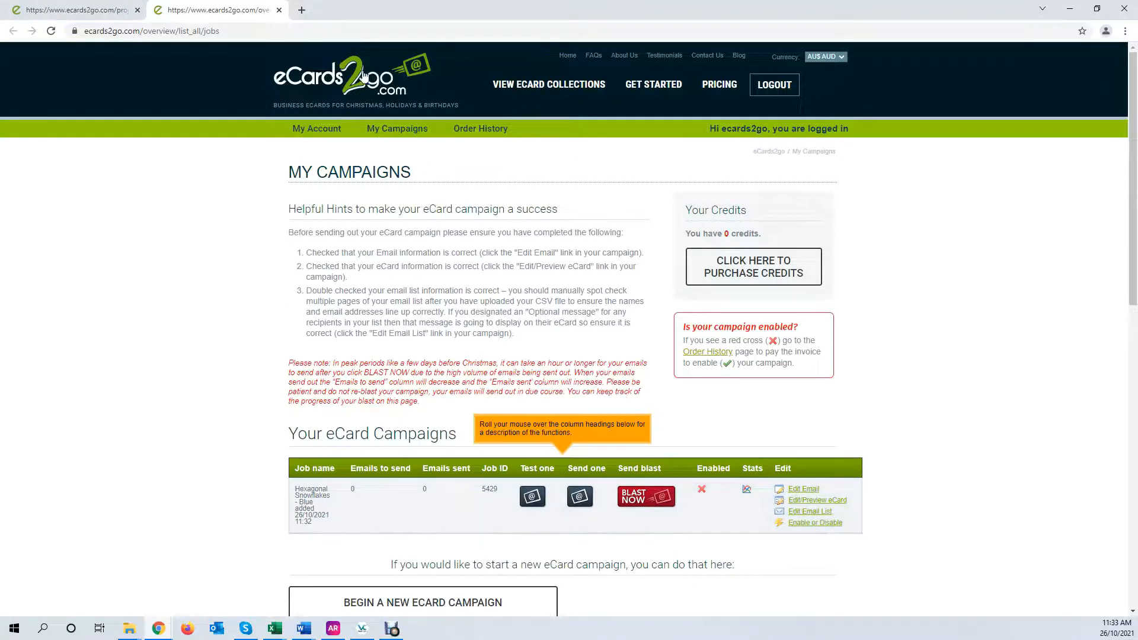
click(280, 10)
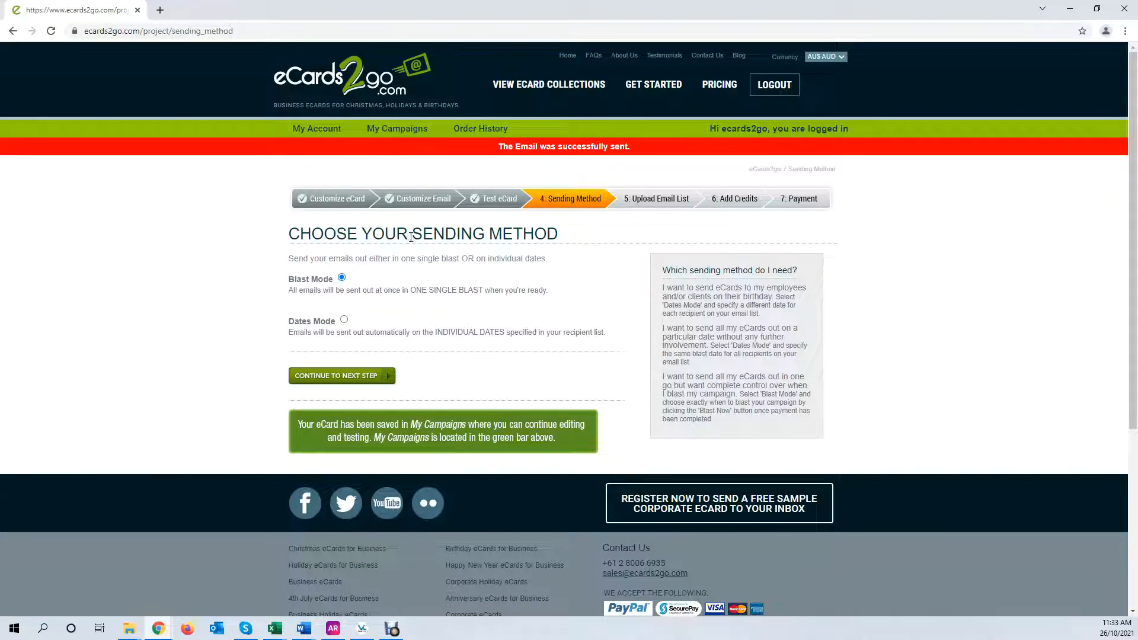
right_click(472, 132)
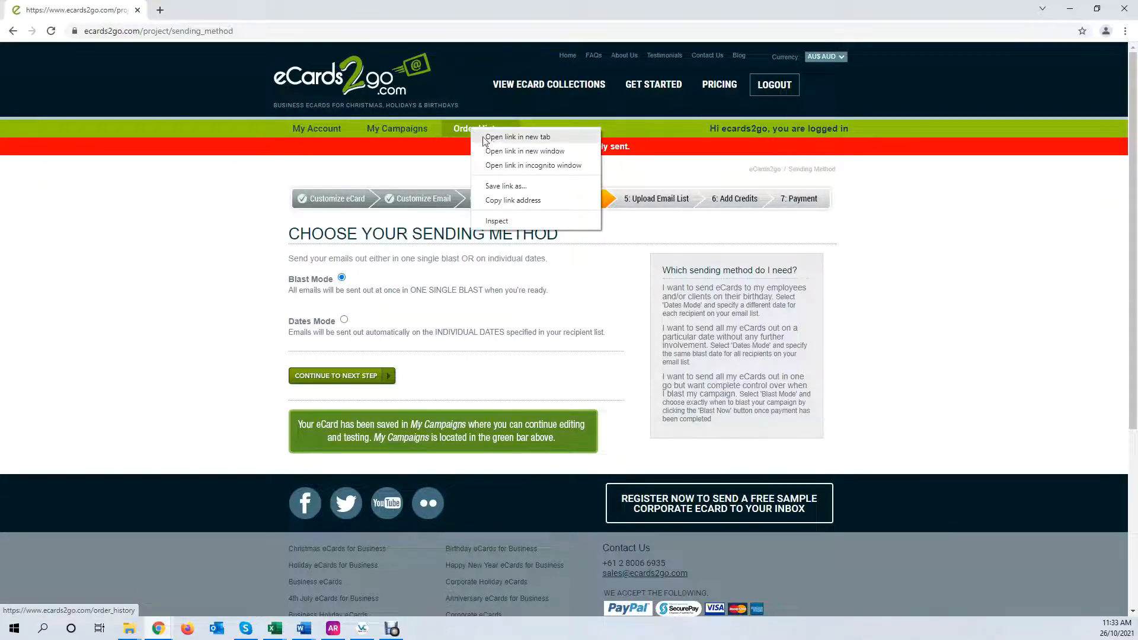
click(492, 142)
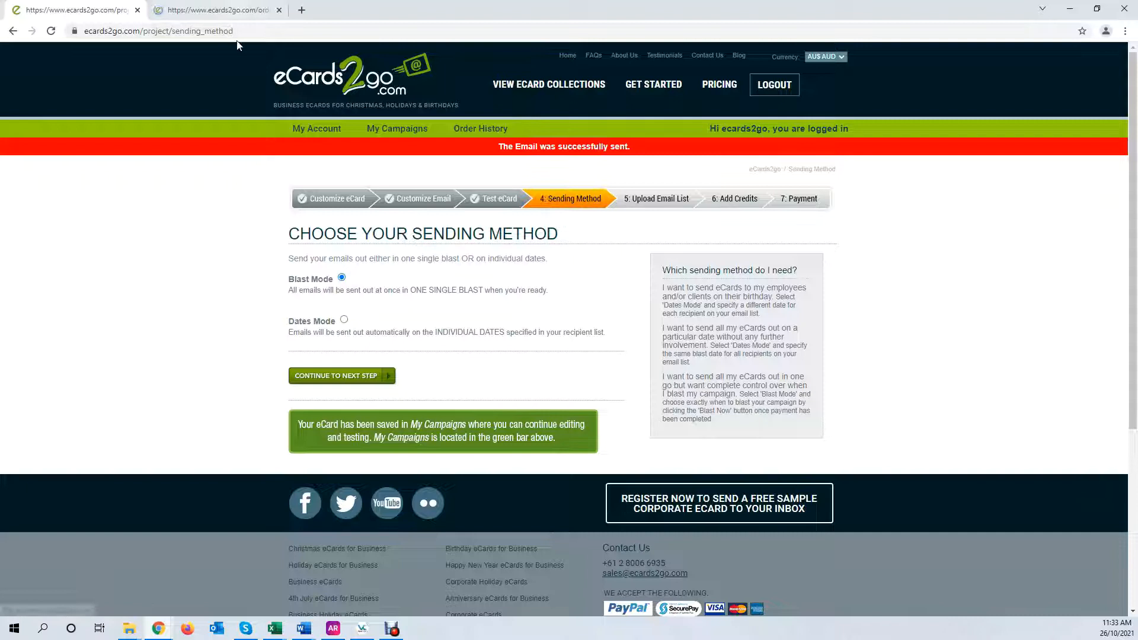
click(232, 10)
drag(321, 278, 689, 275)
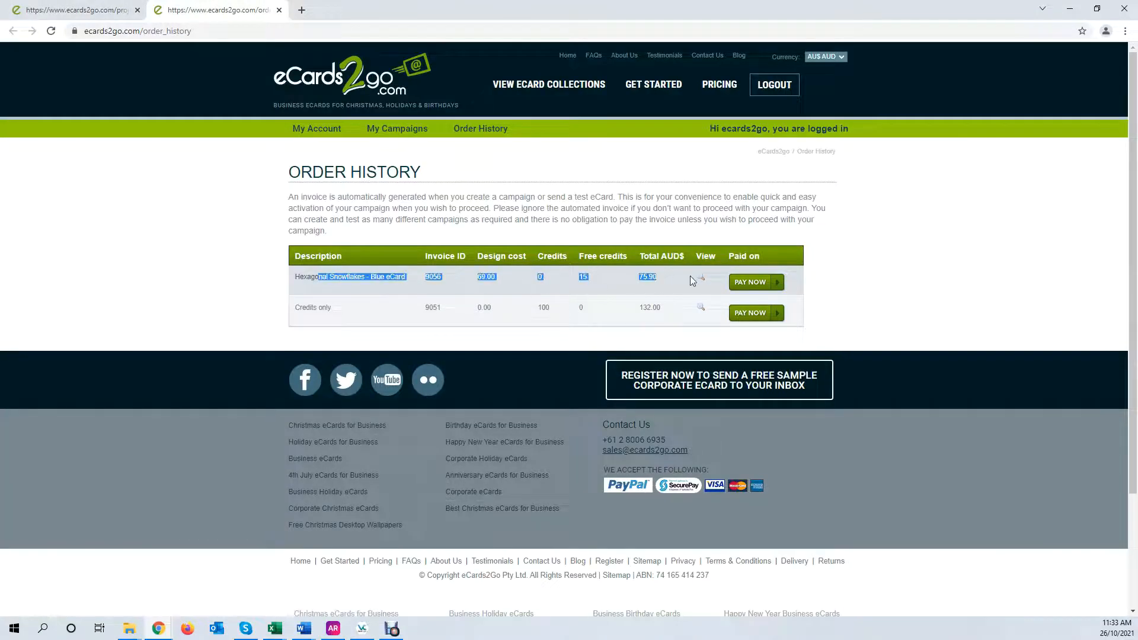
click(279, 11)
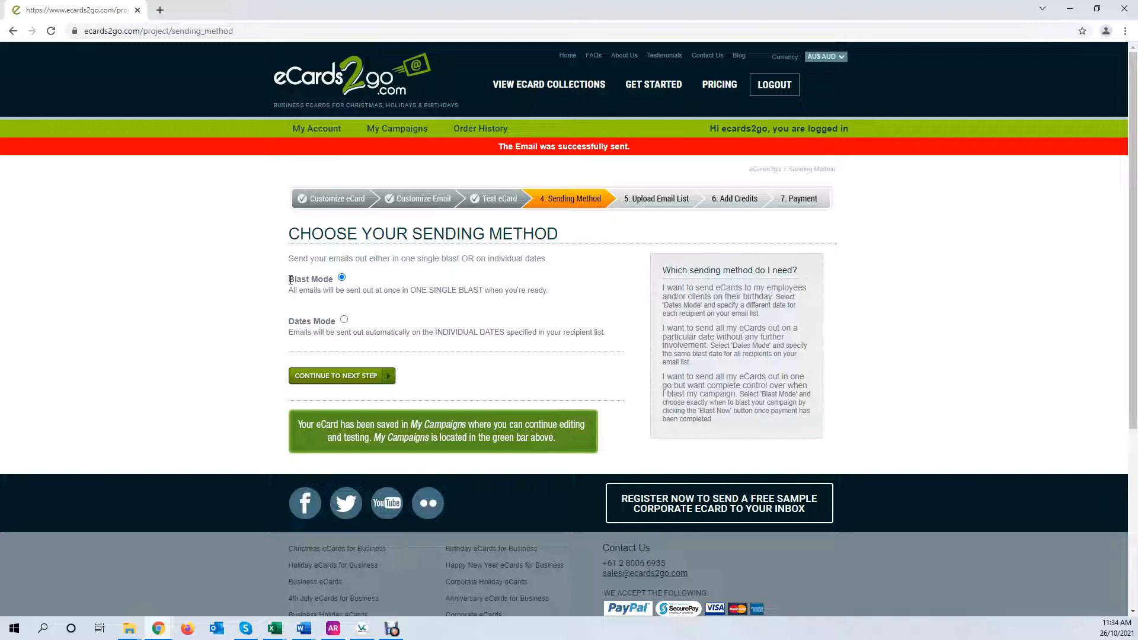
drag(289, 280, 330, 280)
double_click(329, 291)
click(318, 278)
On the Upload CSV Email List step, download the template.csv and open it in Excel
click(354, 382)
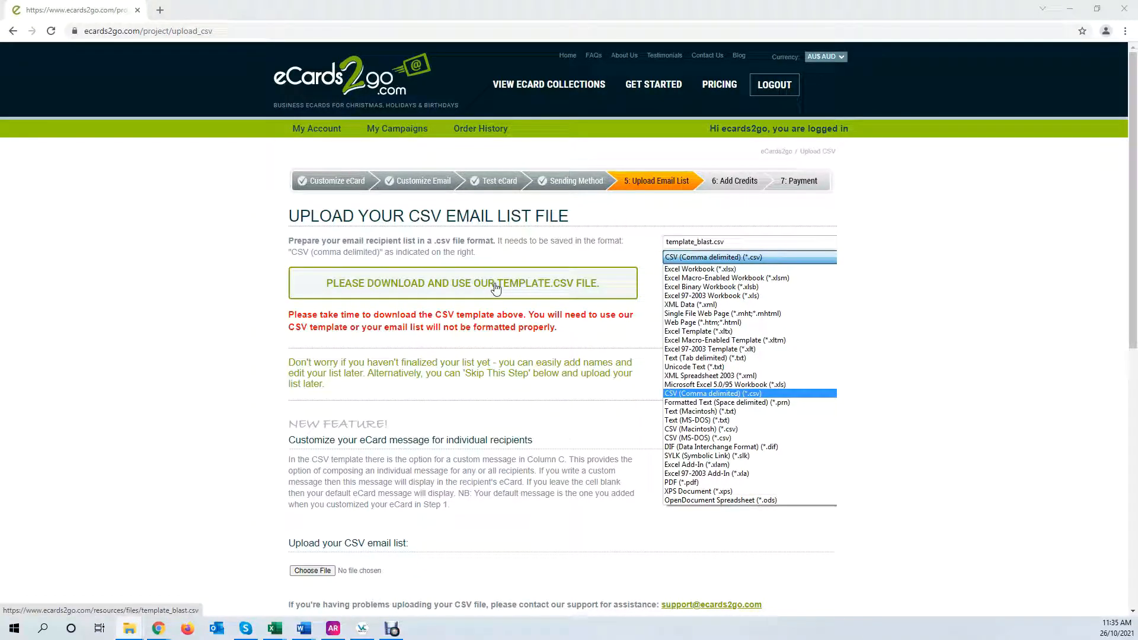
click(379, 287)
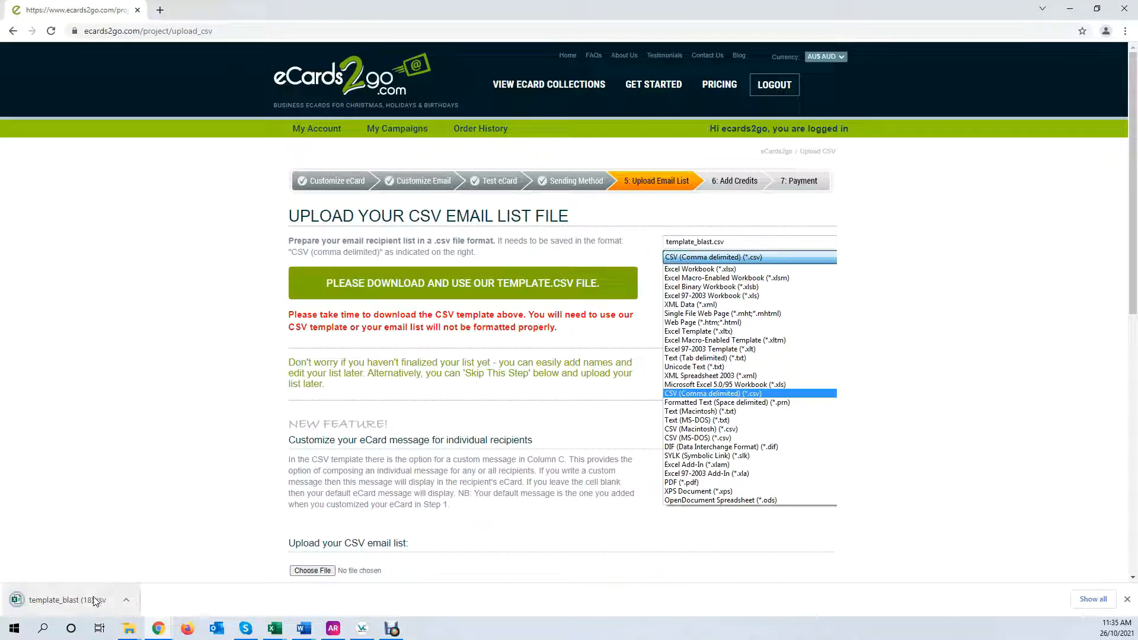
click(95, 600)
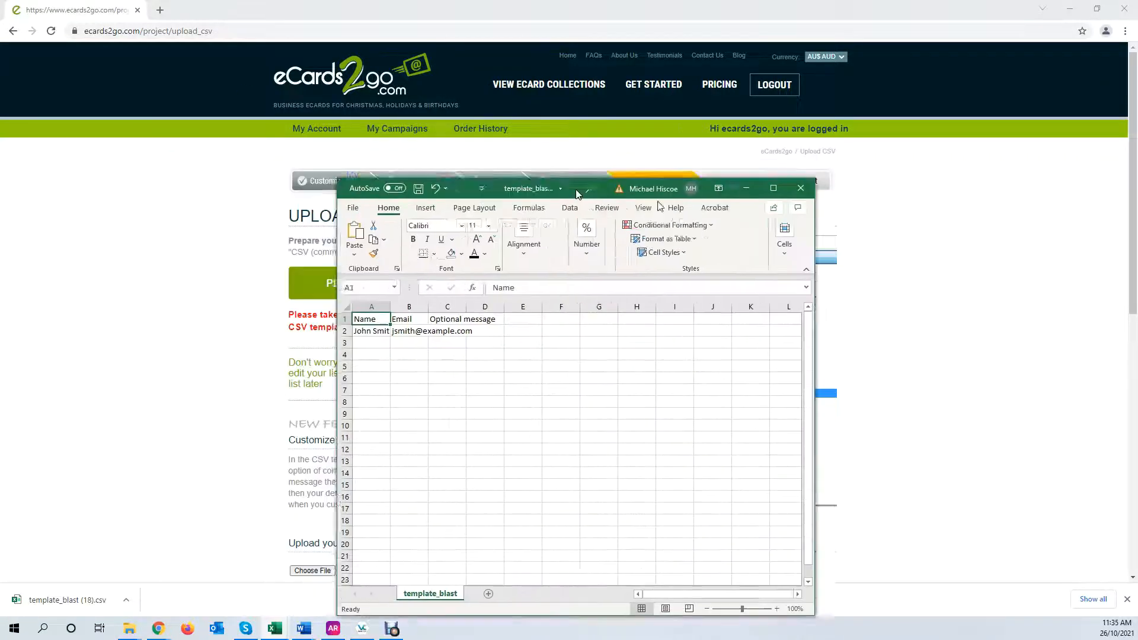
Maximise the Excel window and enter the two recipients' names in A2 and A3
drag(576, 190, 596, 145)
click(795, 141)
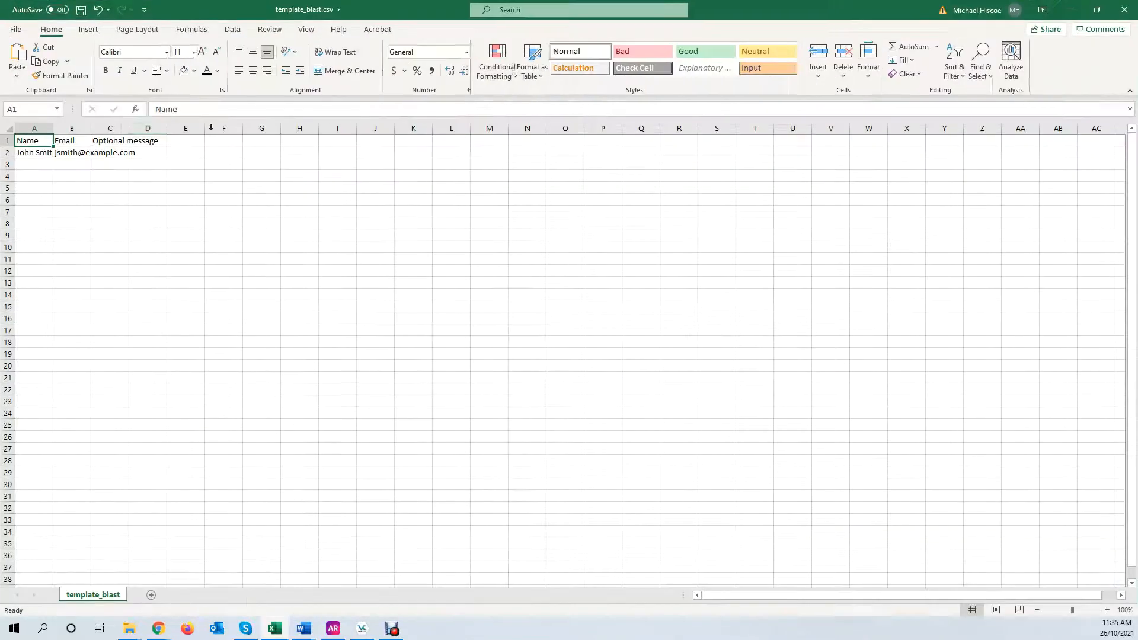
click(36, 154)
text(Michae1)
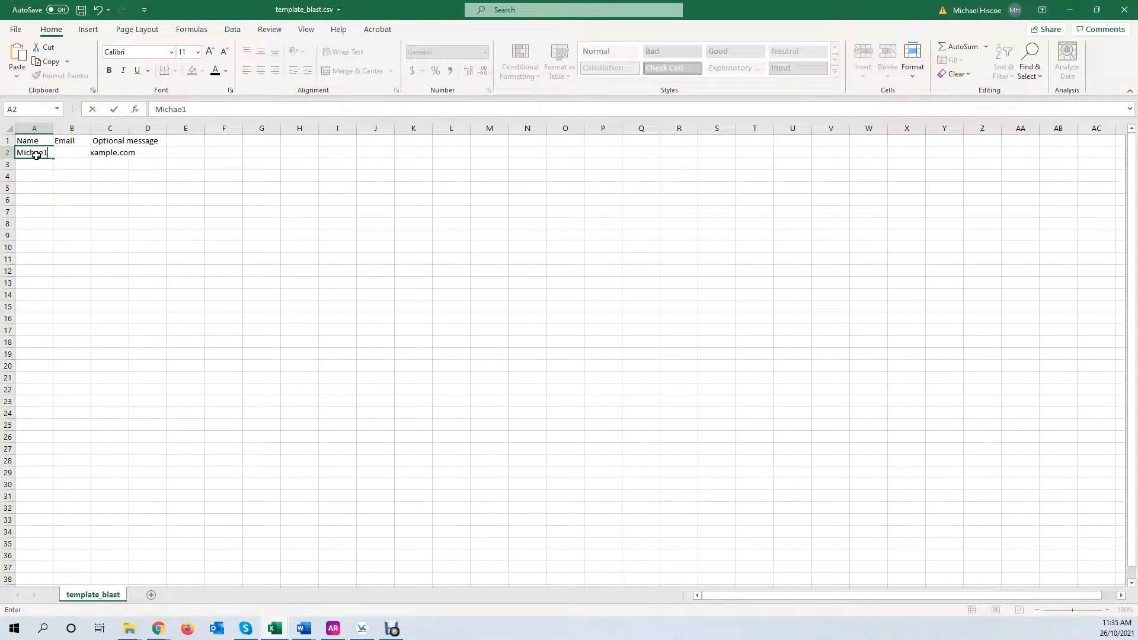
key(Return)
text(Michael)
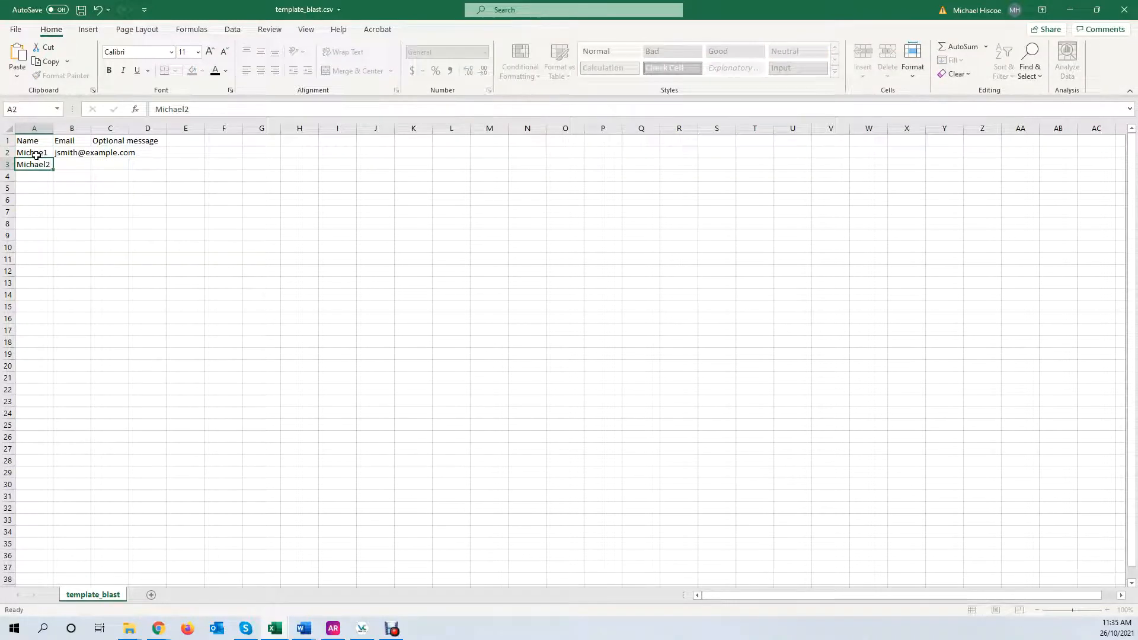
text(2)
key(Up)
Enter both recipients' company e-mail addresses in B2 and B3
key(Right)
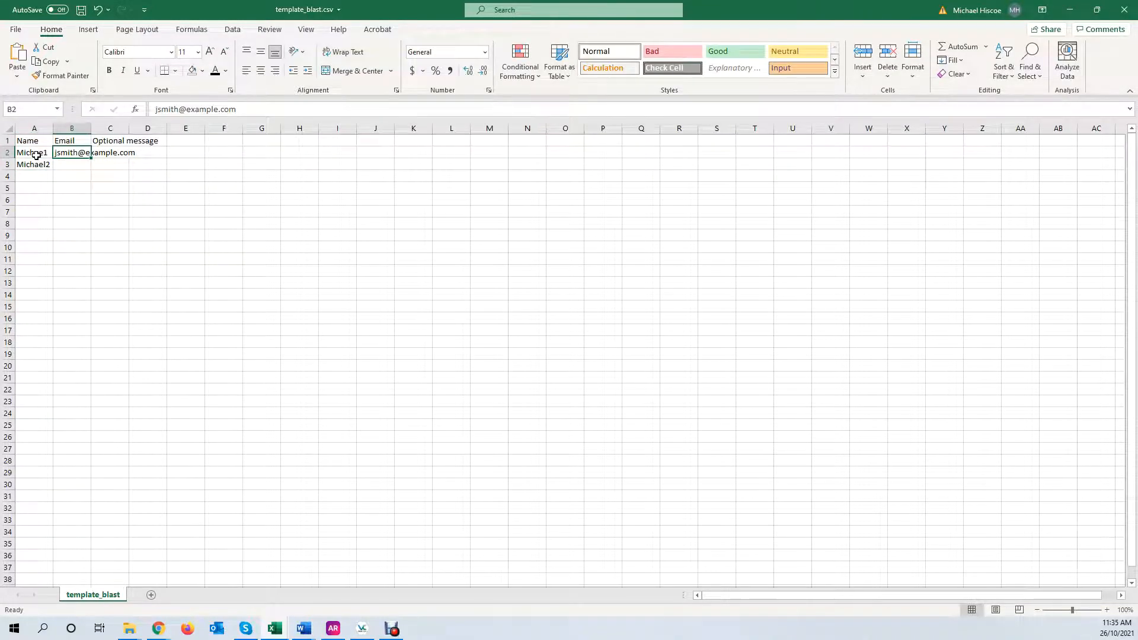
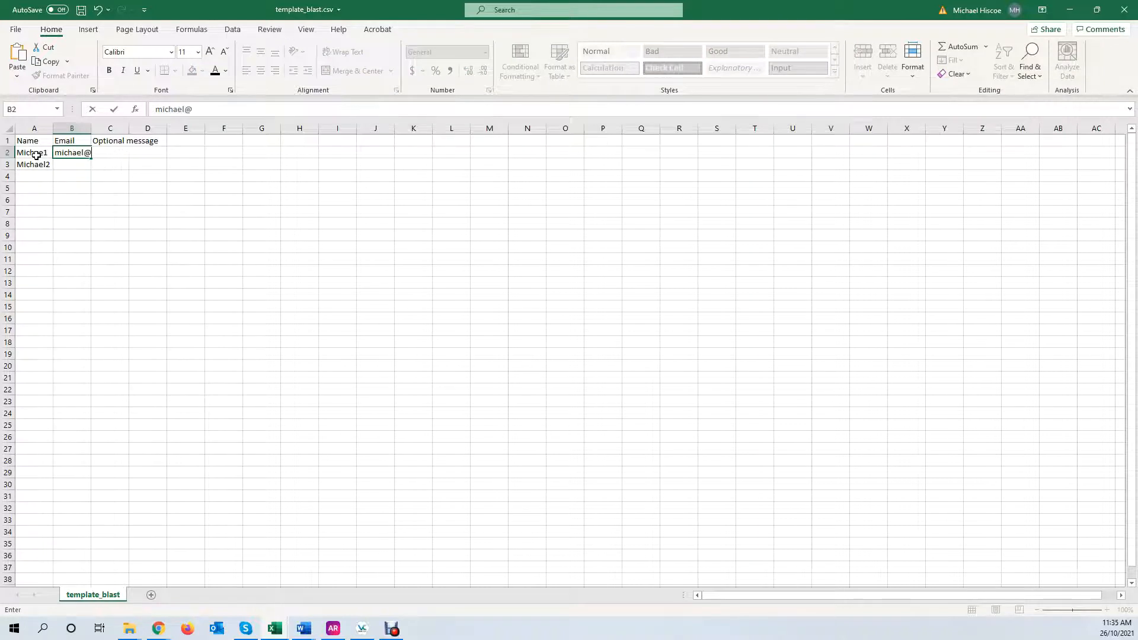
key(Return)
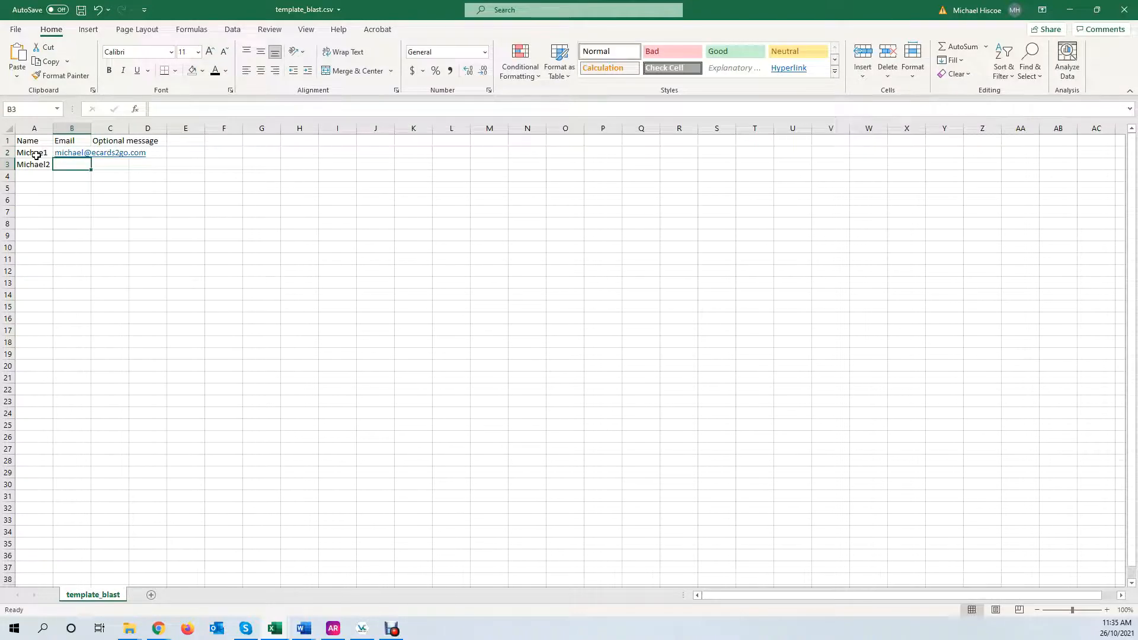
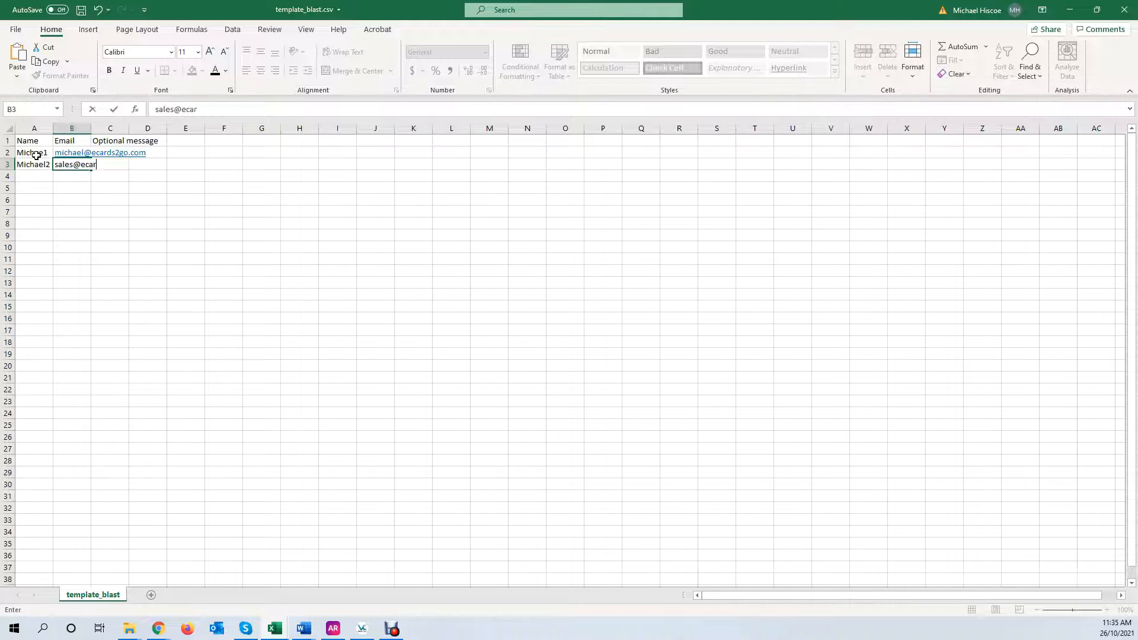
key(Up)
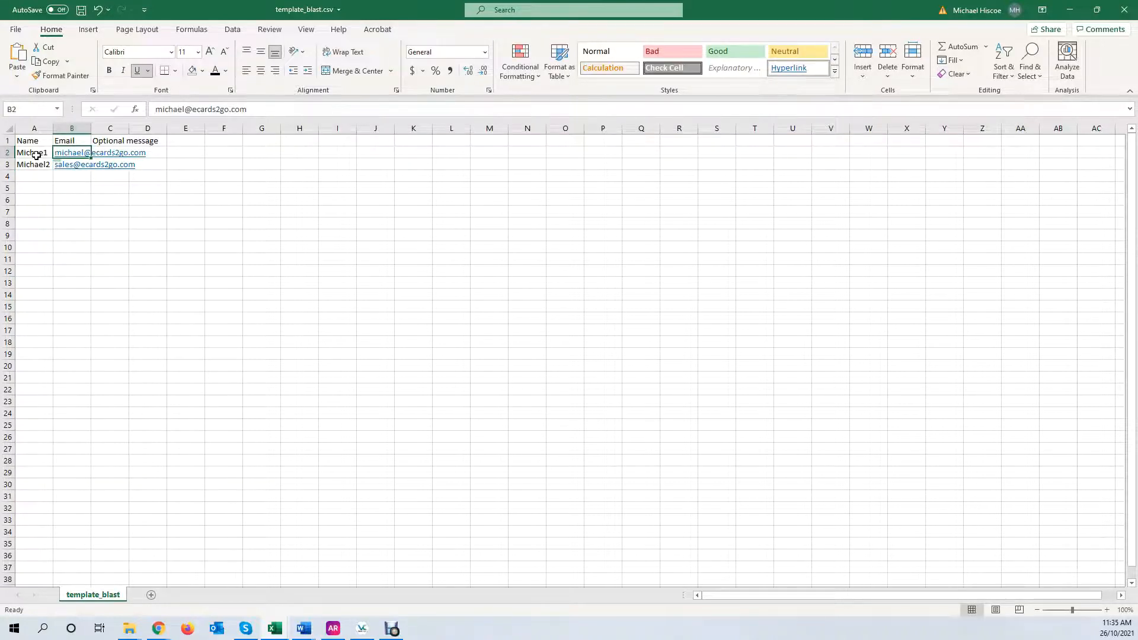
Fit column B to the addresses, save template_blast.csv and close Excel
click(105, 143)
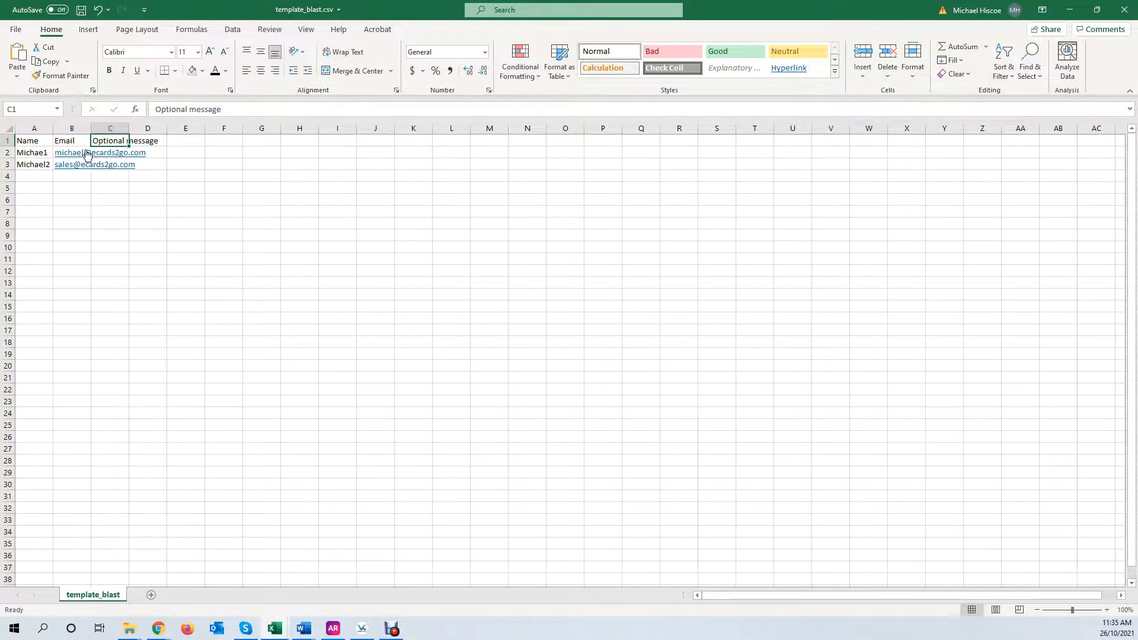
drag(91, 129, 153, 130)
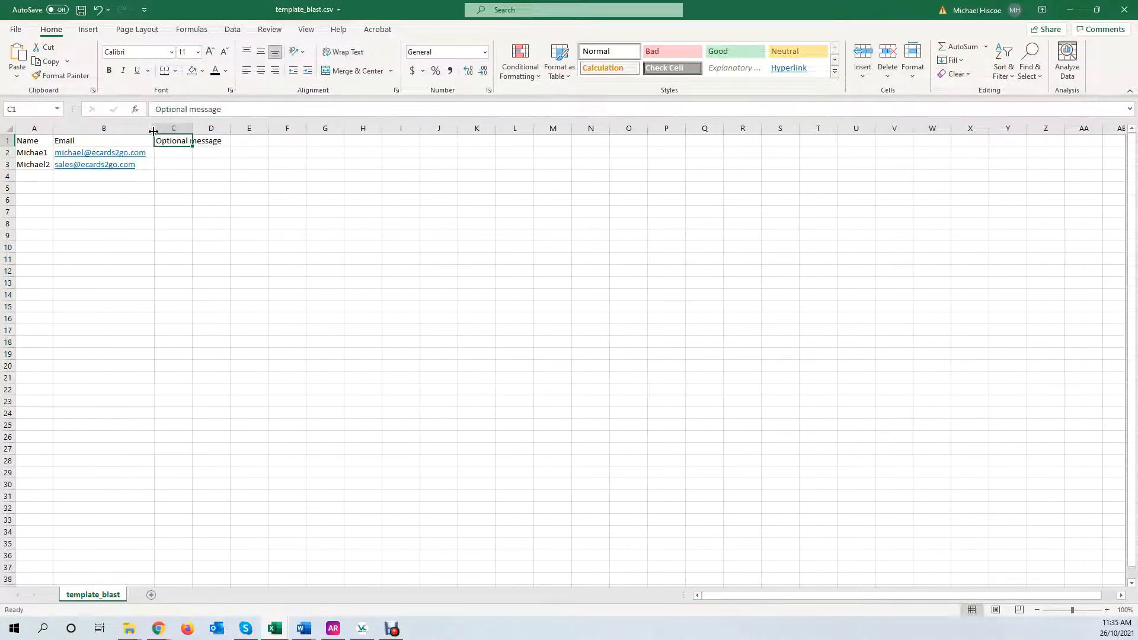
click(169, 166)
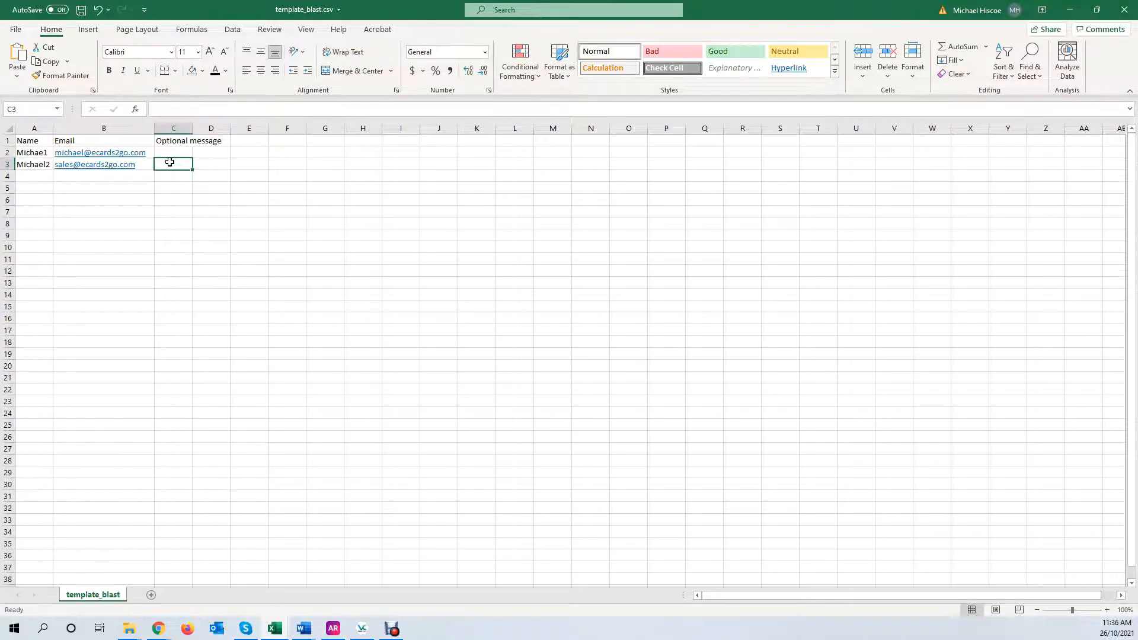
drag(154, 128, 89, 128)
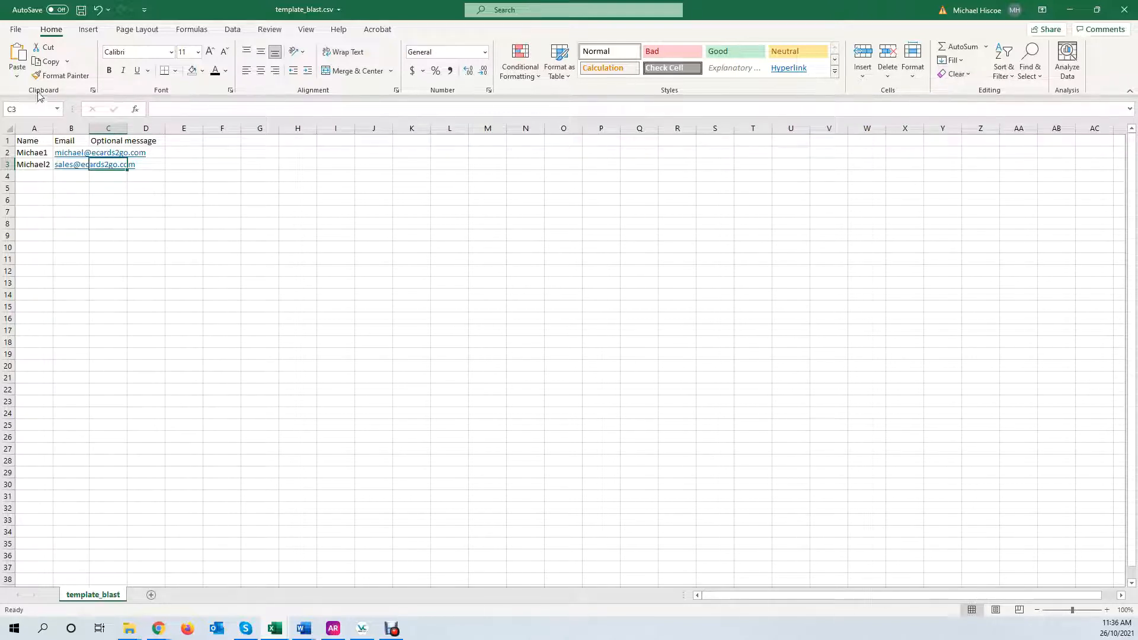
click(82, 10)
click(1124, 9)
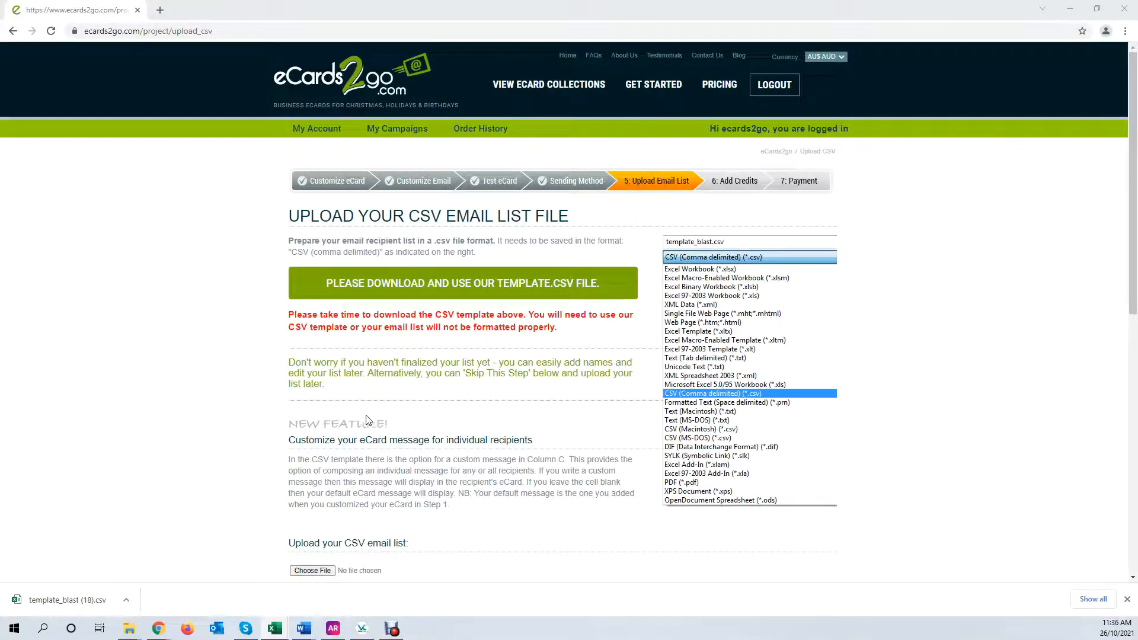
Upload template_blast.csv as the email list and continue to the recipient sample
click(313, 570)
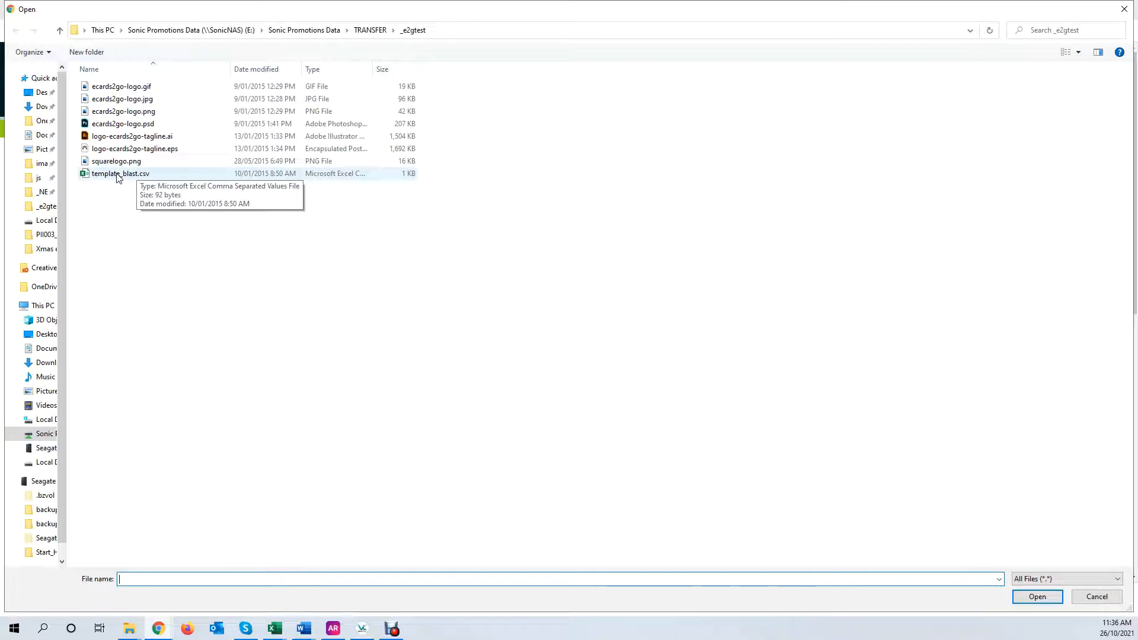
double_click(118, 173)
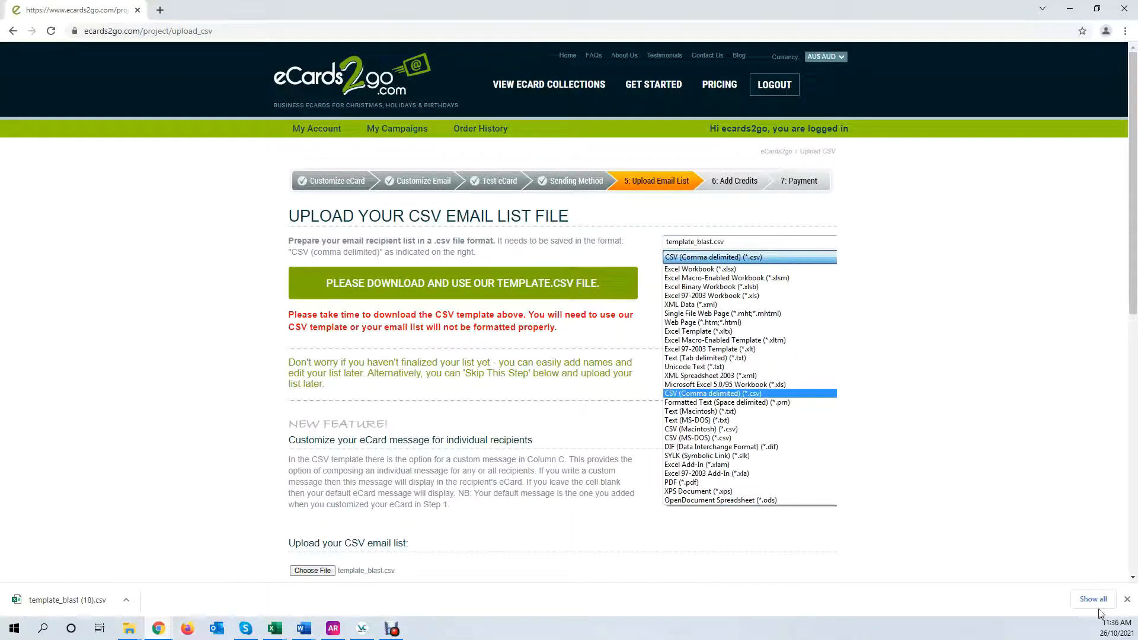
click(1127, 599)
scroll(564, 426, down, 3)
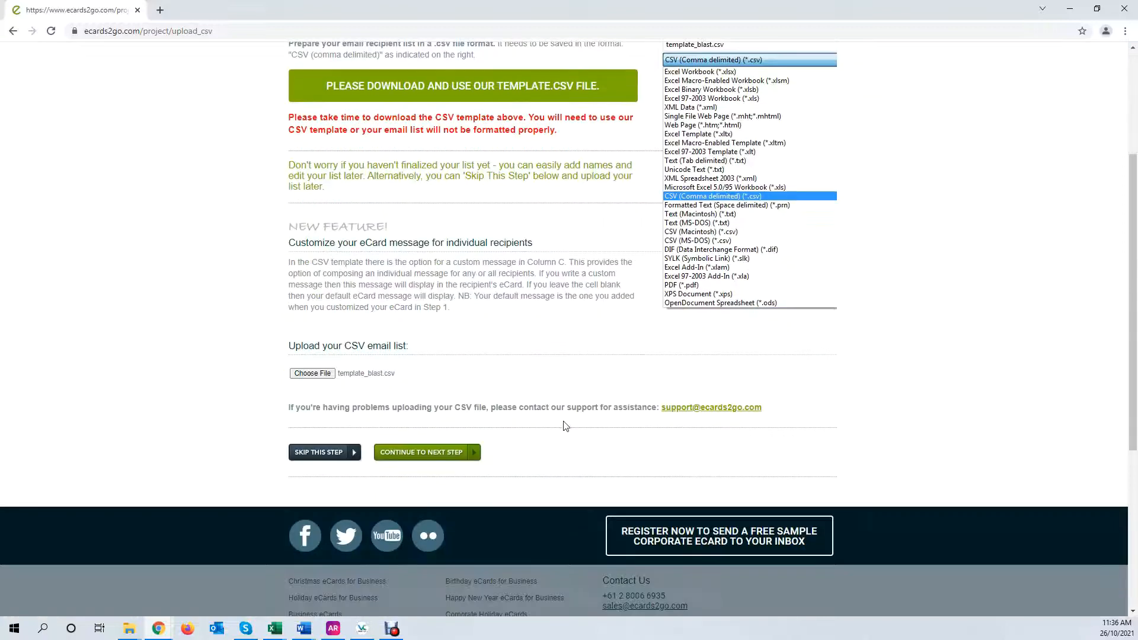
click(422, 453)
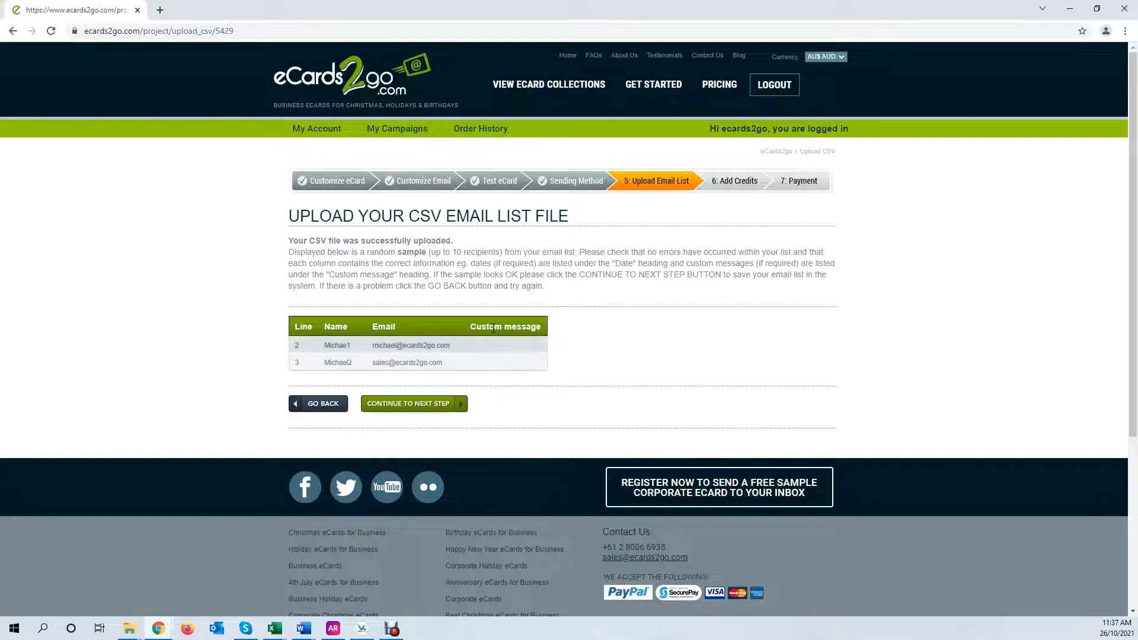
Accept the recipient sample and choose the 100 credits ($132.00) package
click(430, 407)
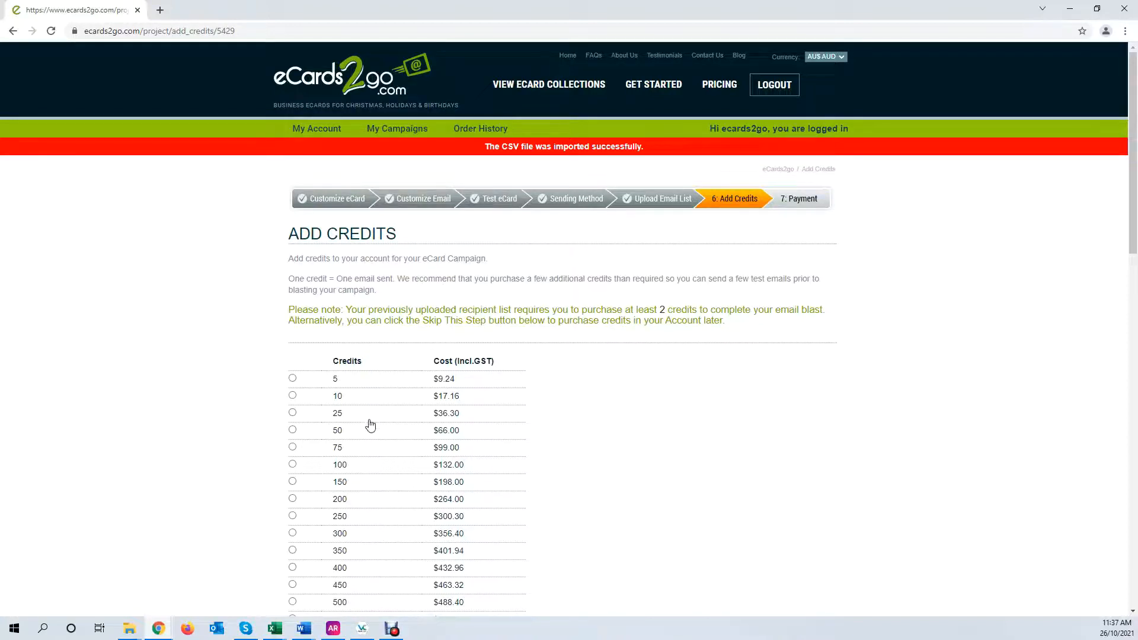
scroll(399, 321, down, 3)
scroll(399, 321, down, 6)
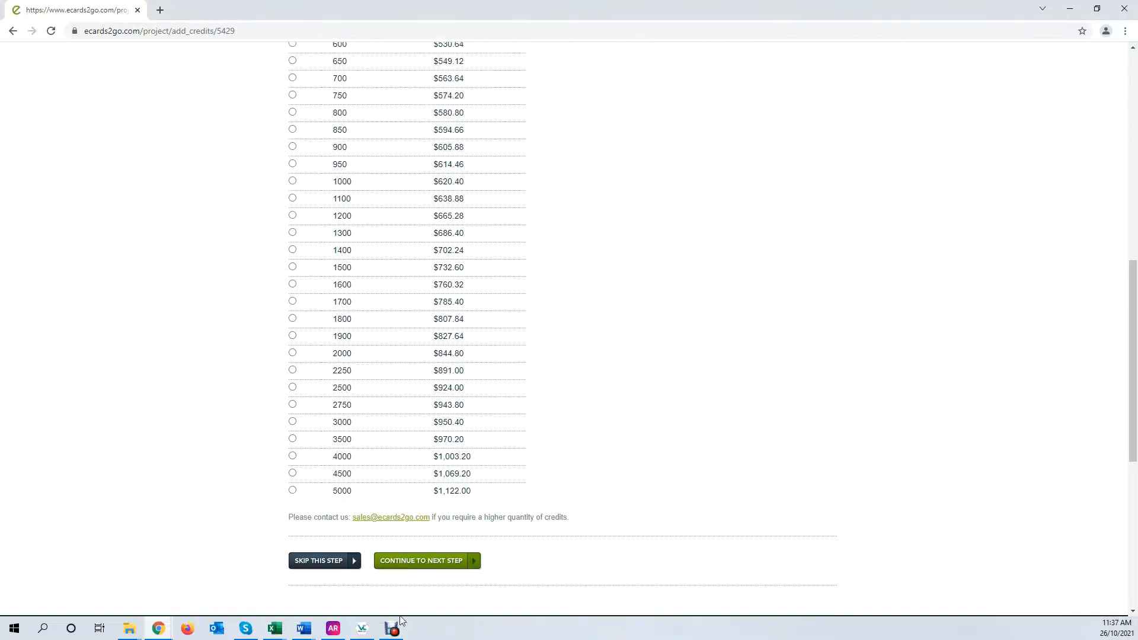
click(419, 563)
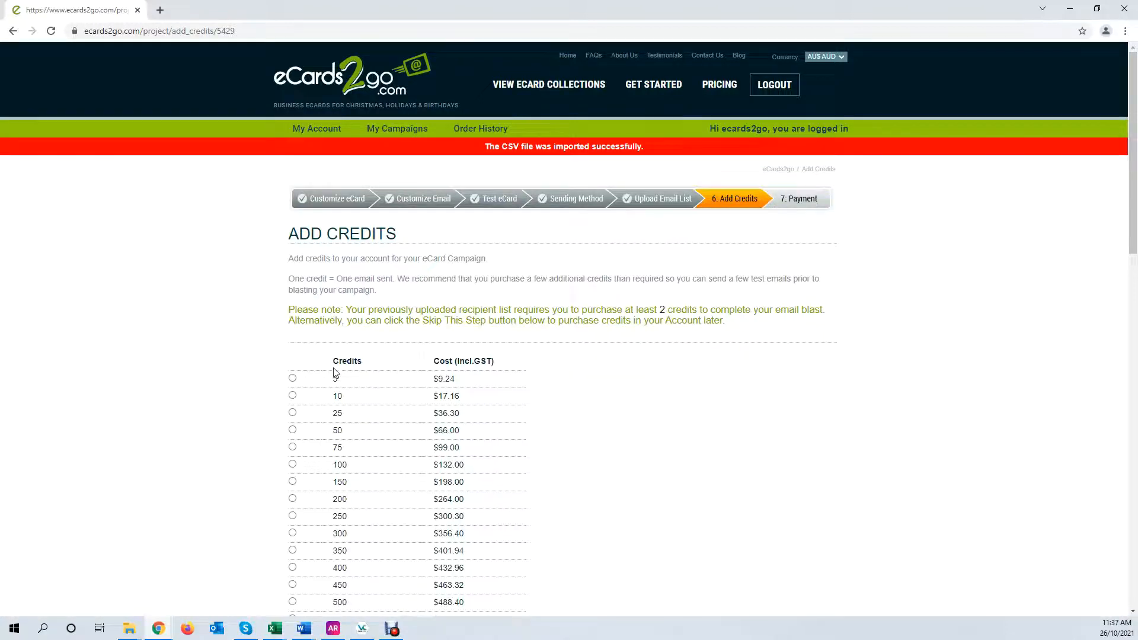
click(292, 464)
scroll(531, 356, down, 12)
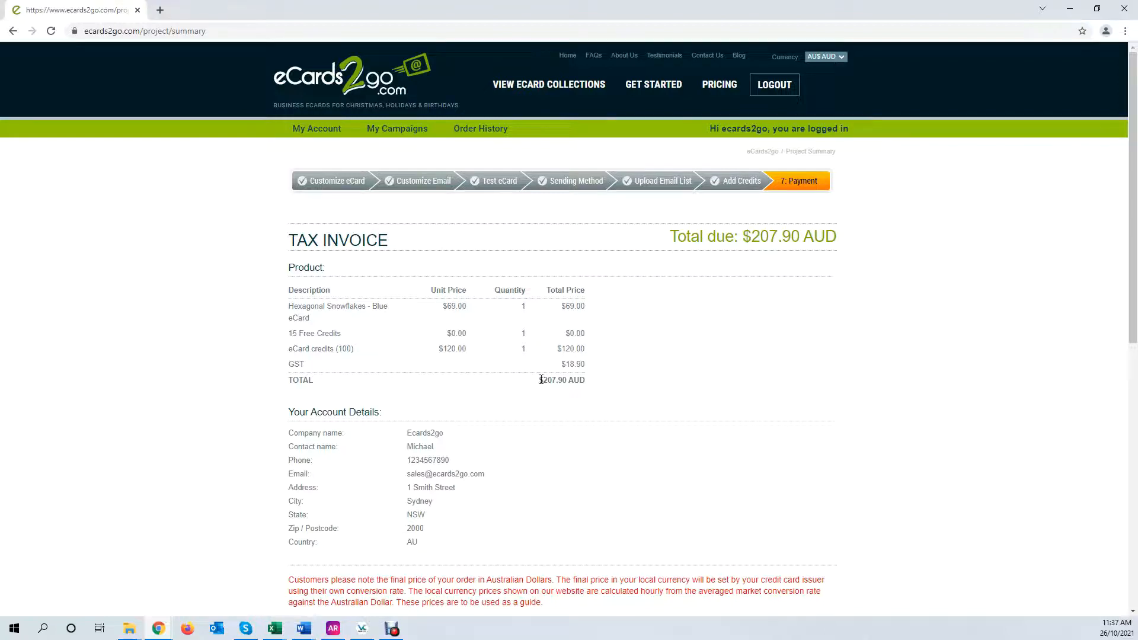
Highlight the $207.90 AUD invoice total, then submit with Save Order & Pay Now
drag(547, 380, 581, 378)
scroll(538, 405, down, 3)
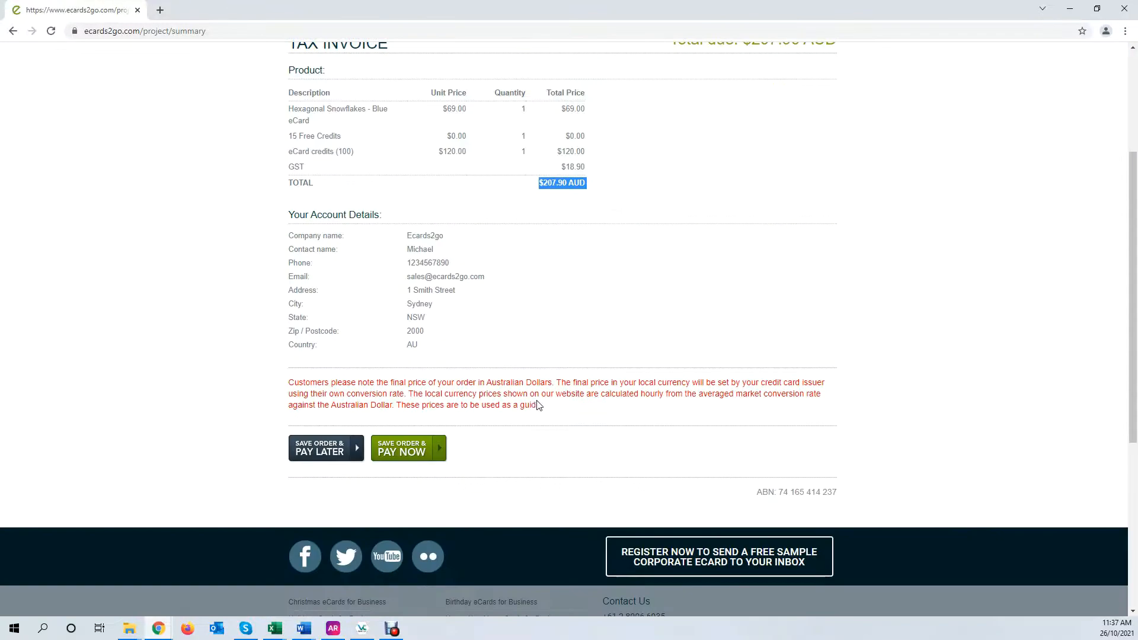
scroll(574, 323, up, 3)
scroll(537, 344, down, 3)
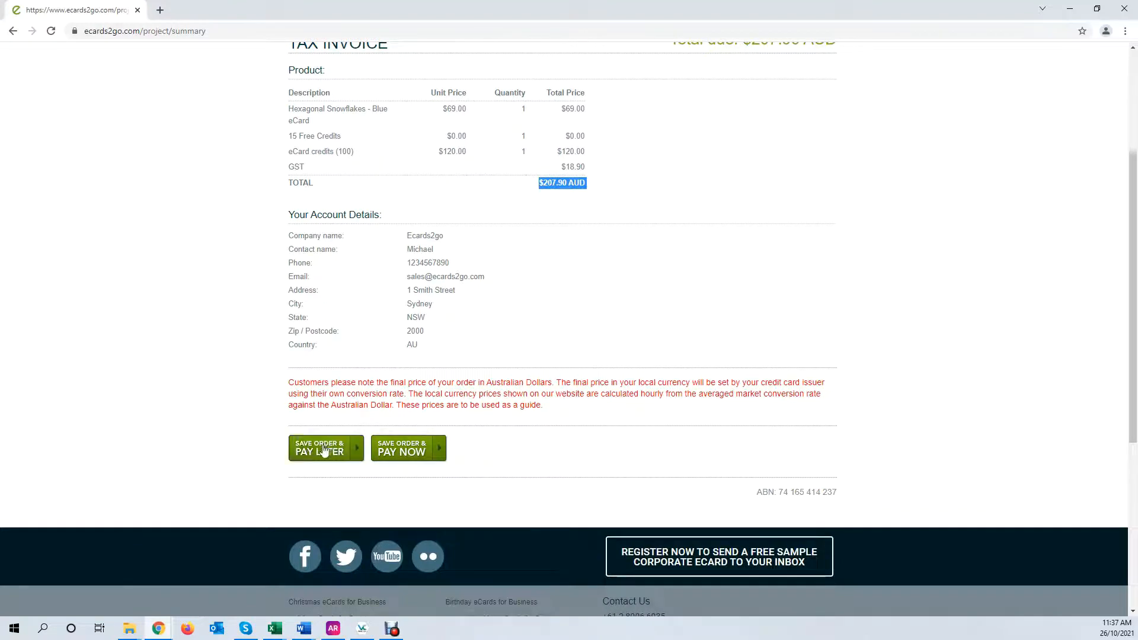
scroll(355, 350, up, 3)
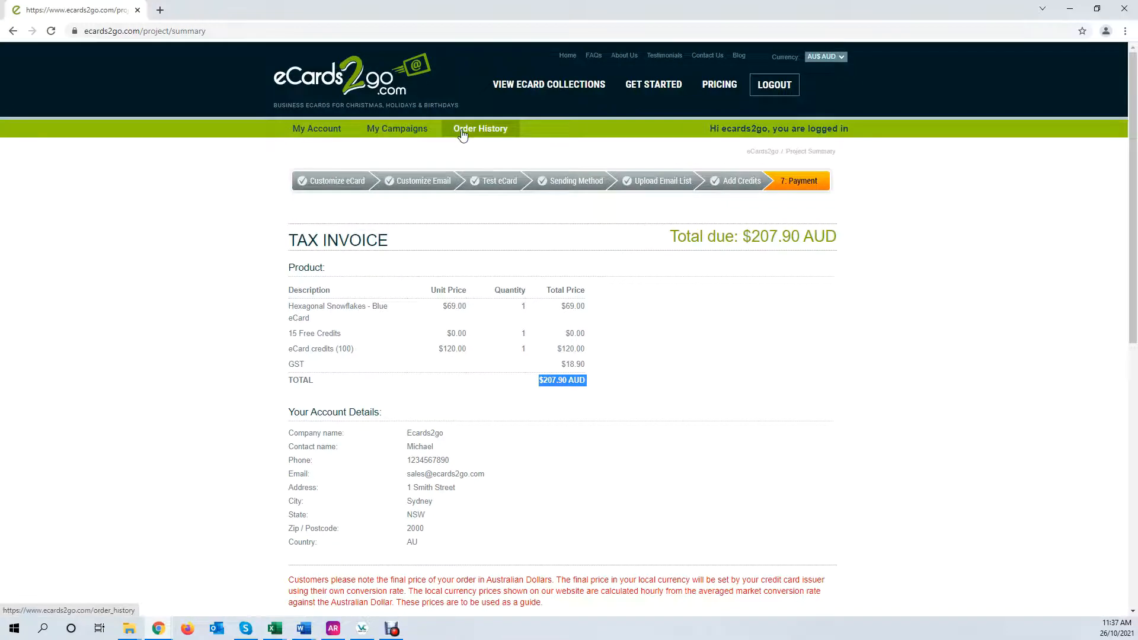
scroll(456, 445, down, 3)
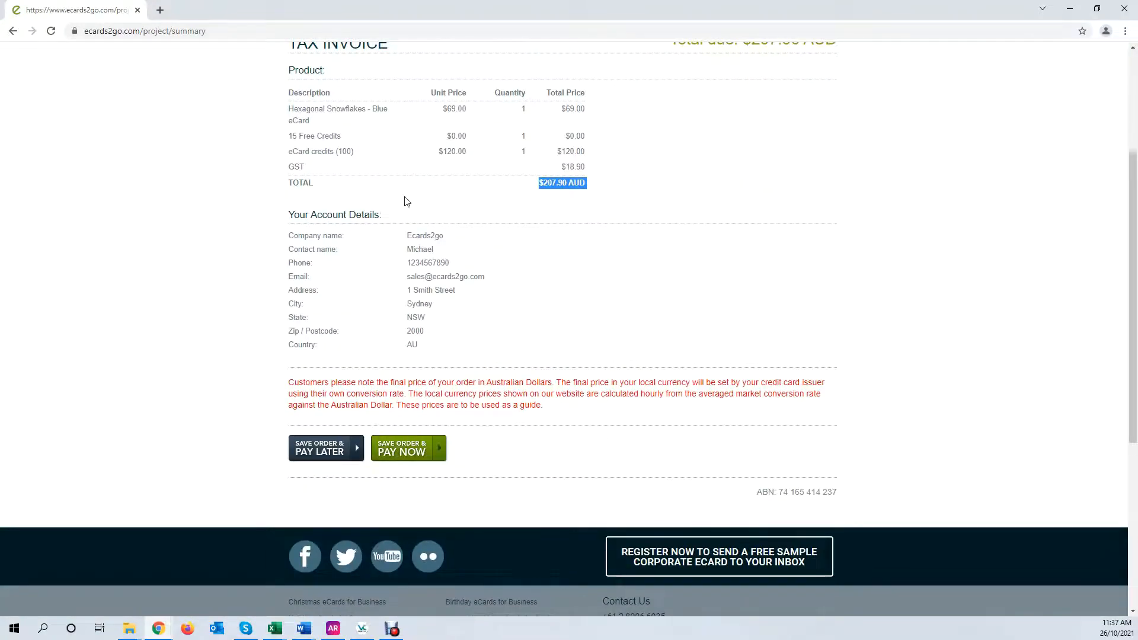
scroll(421, 132, up, 3)
scroll(432, 224, down, 3)
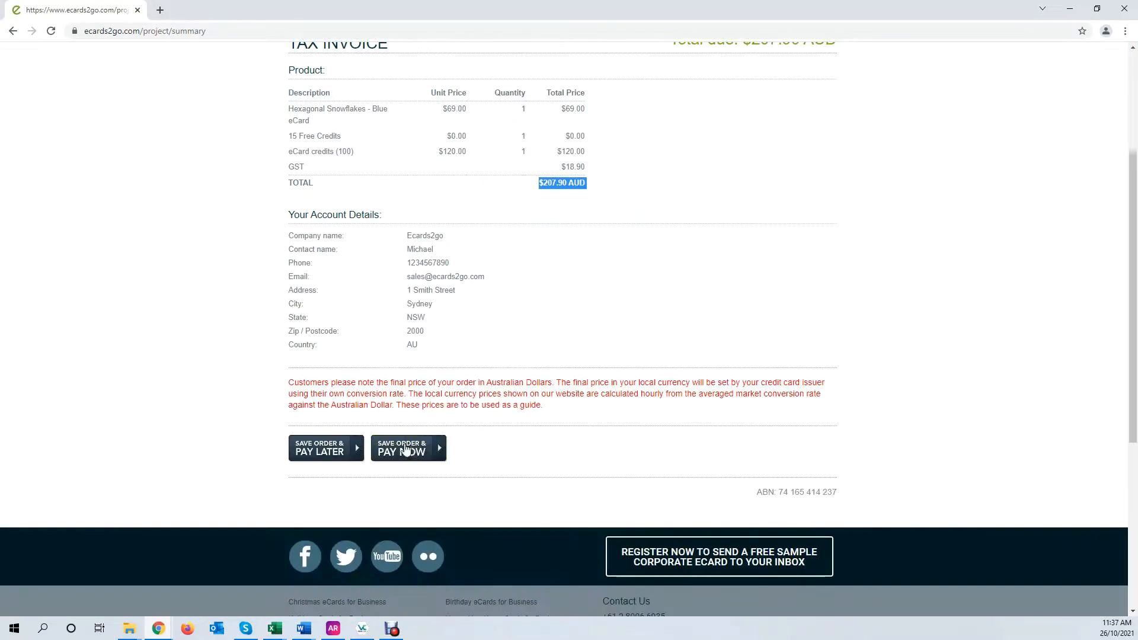
scroll(436, 417, up, 3)
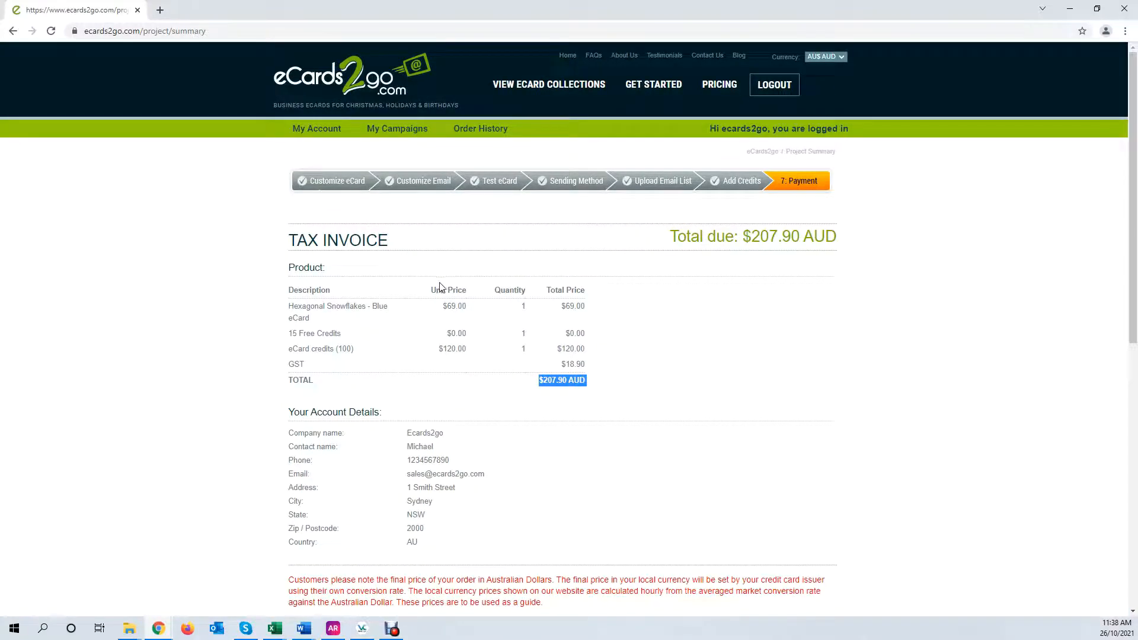
scroll(433, 289, down, 3)
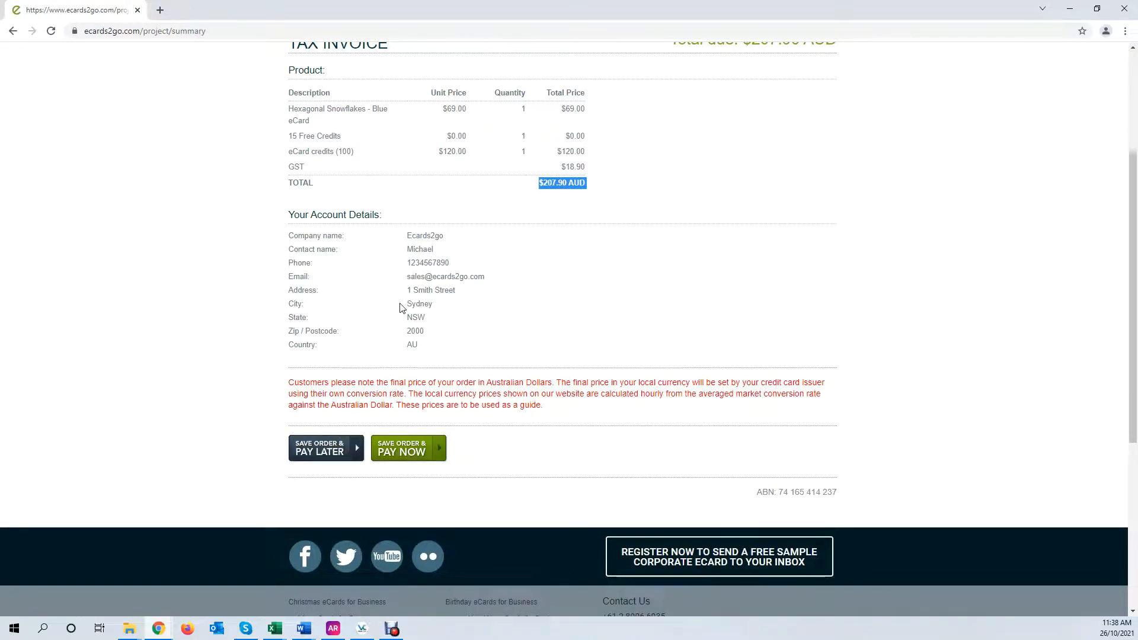
click(330, 449)
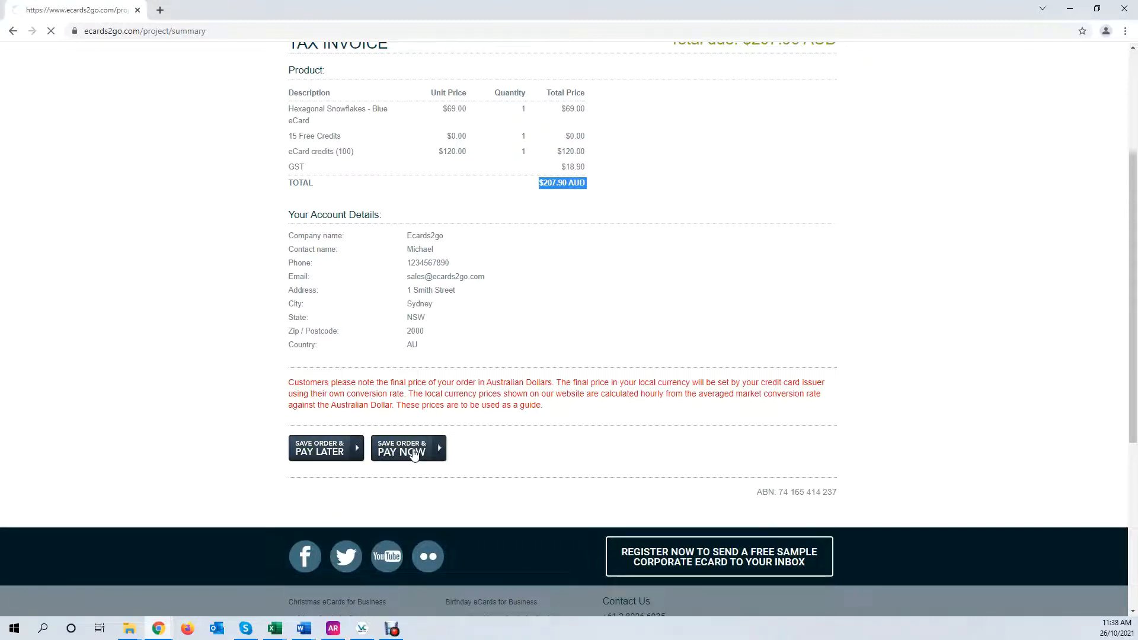
Choose SecurePay and start on the card number, then go to My Campaigns without paying
scroll(428, 439, down, 6)
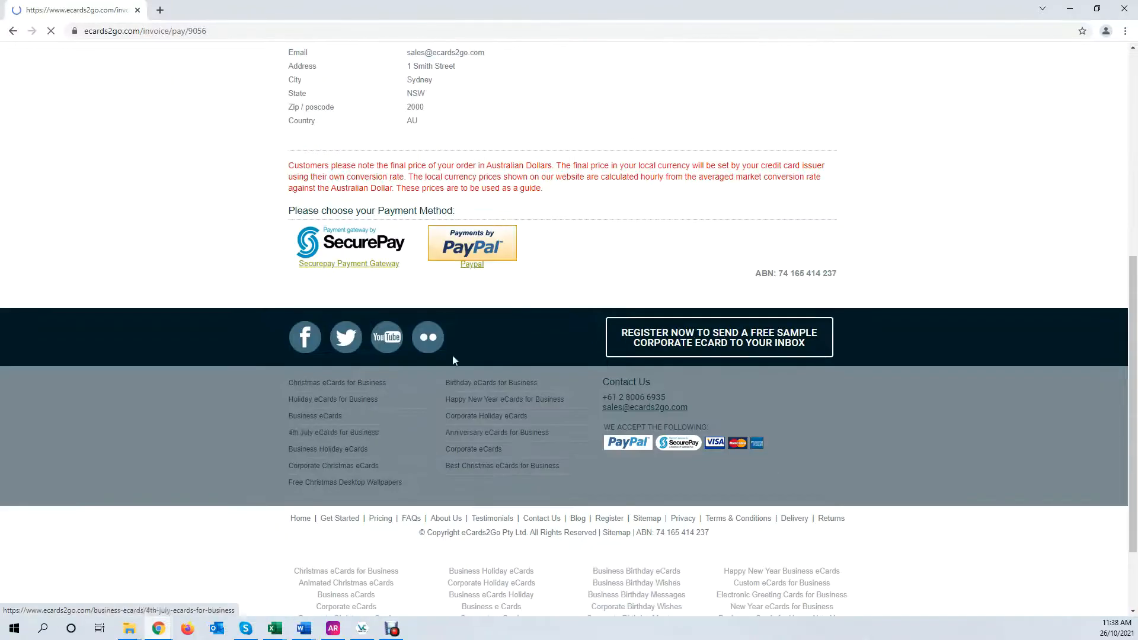
scroll(428, 164, up, 3)
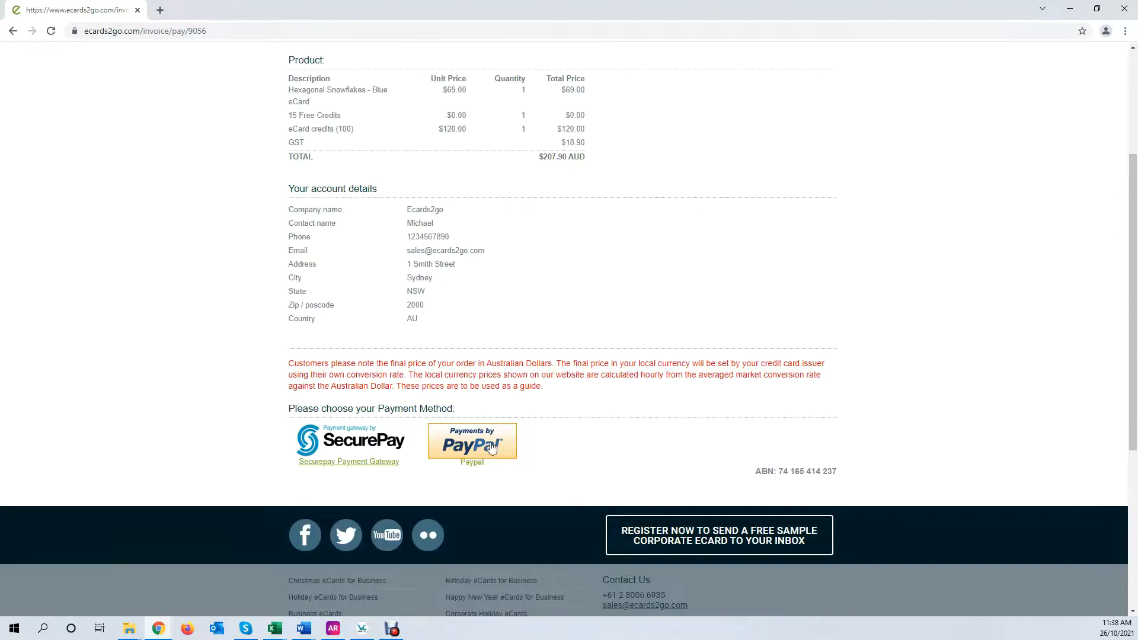
scroll(468, 380, up, 3)
scroll(467, 359, down, 3)
scroll(470, 359, up, 3)
scroll(377, 440, down, 3)
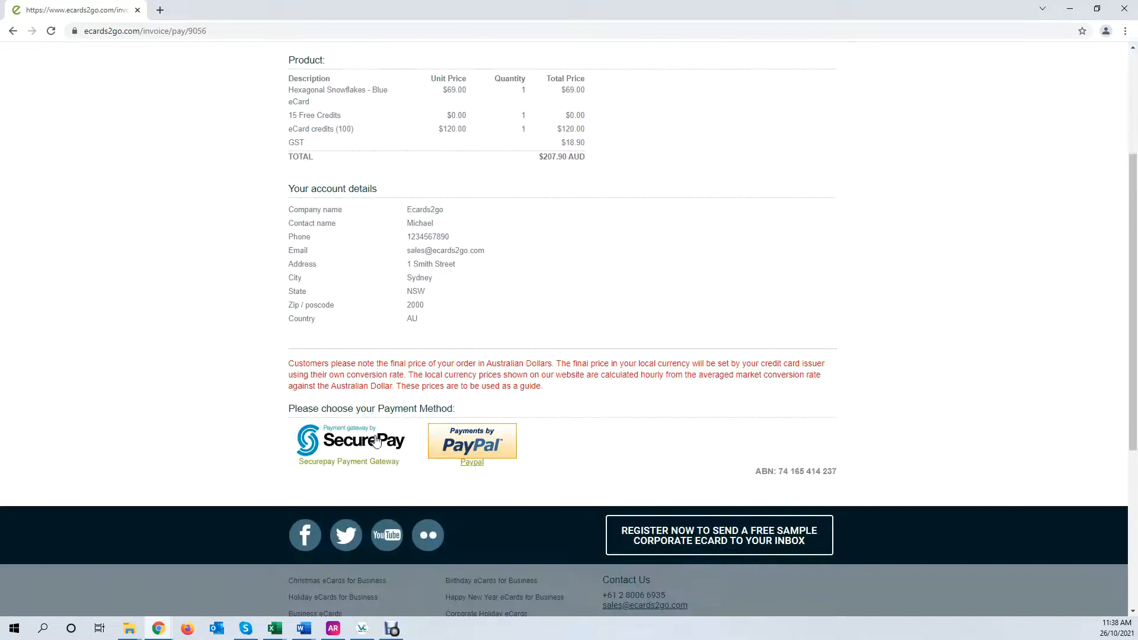
click(347, 448)
click(428, 417)
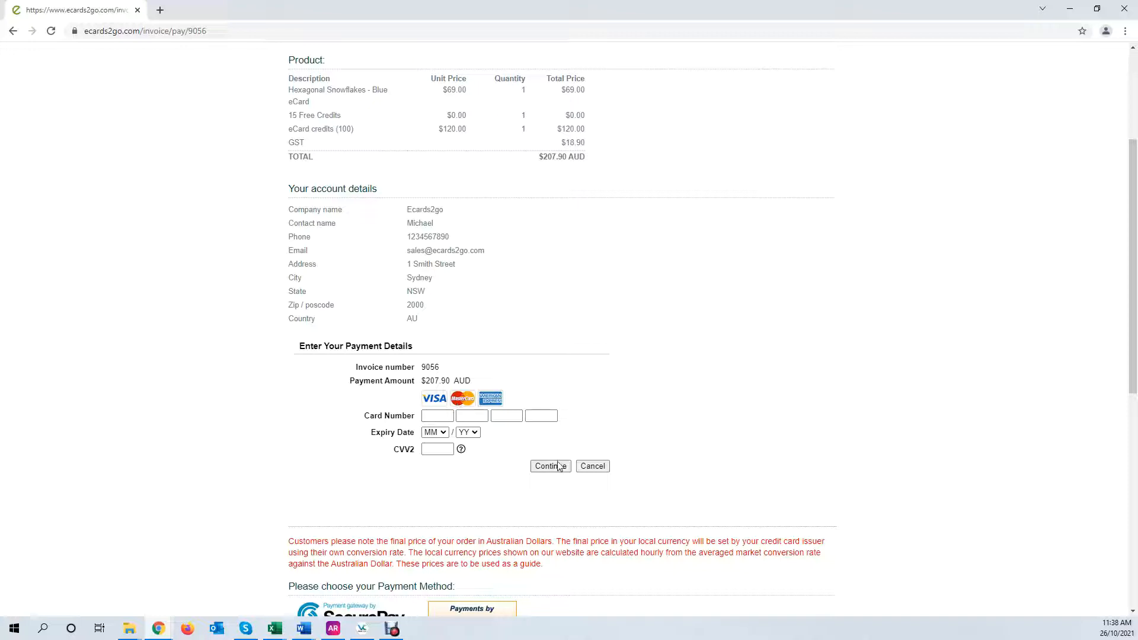
scroll(478, 511, down, 3)
scroll(485, 502, up, 6)
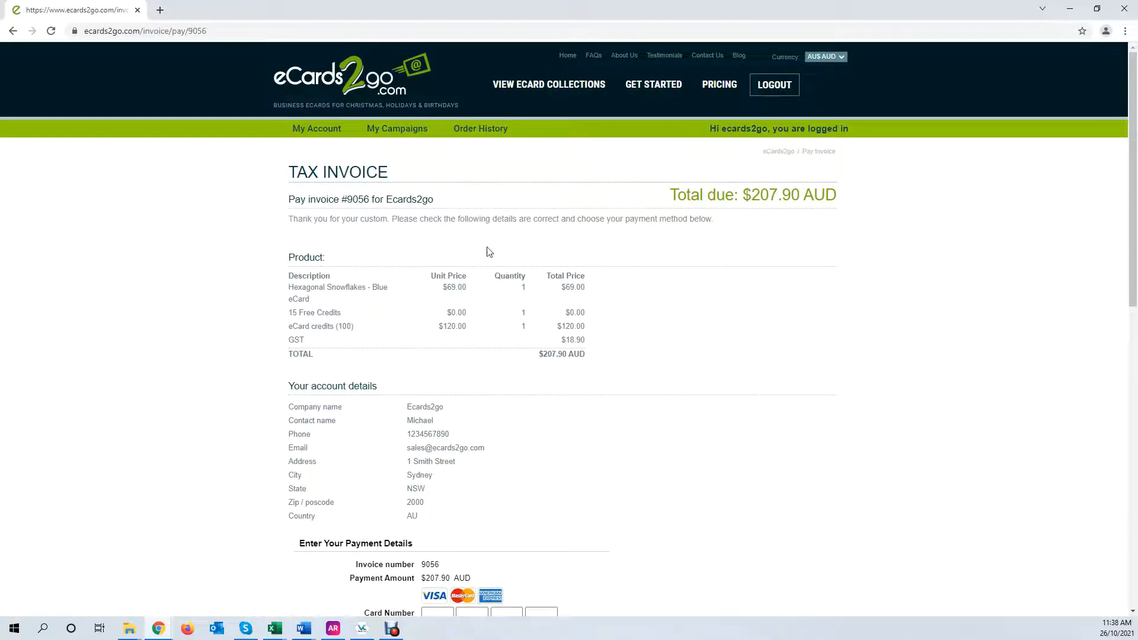
click(401, 131)
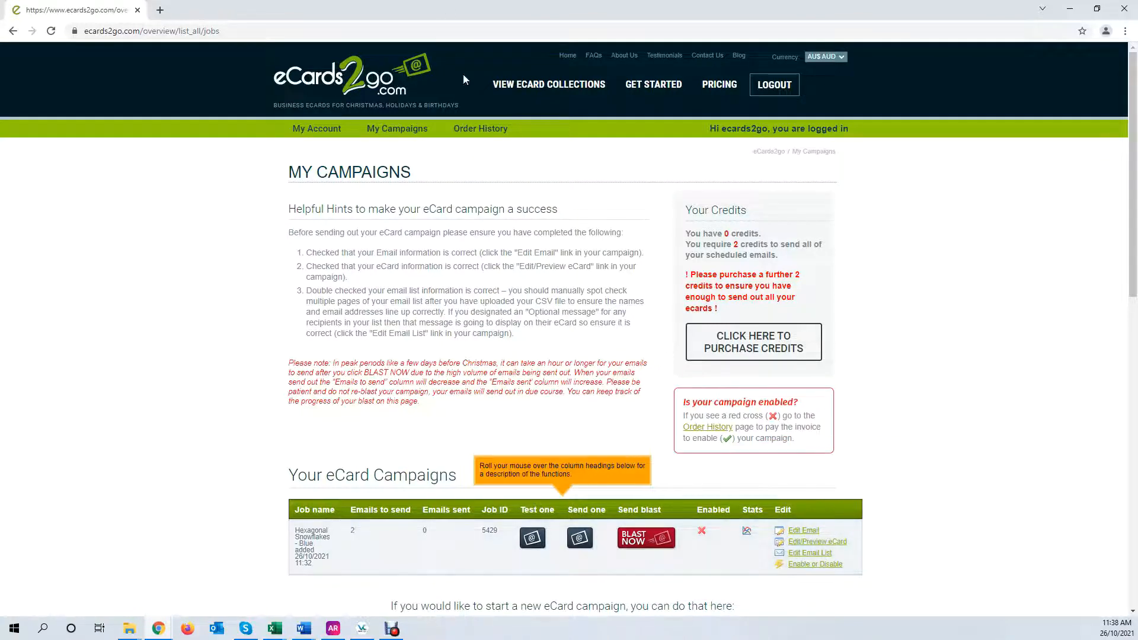
Review the $207.90 AUD snowflake eCard invoice and its 100 credits in Order History
click(482, 130)
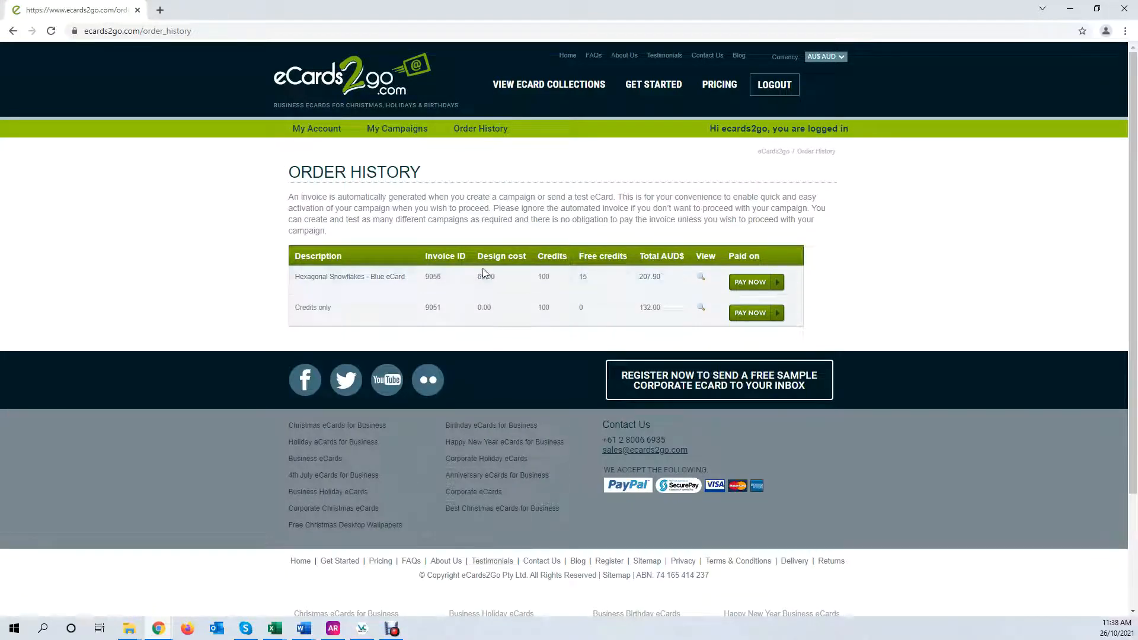
double_click(541, 276)
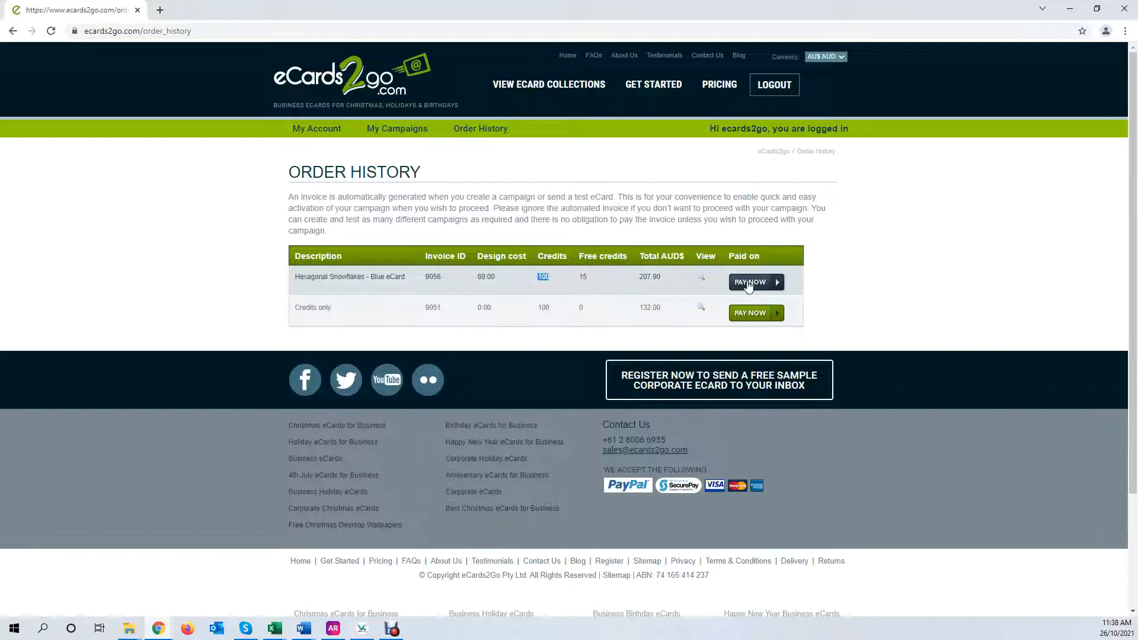
click(700, 280)
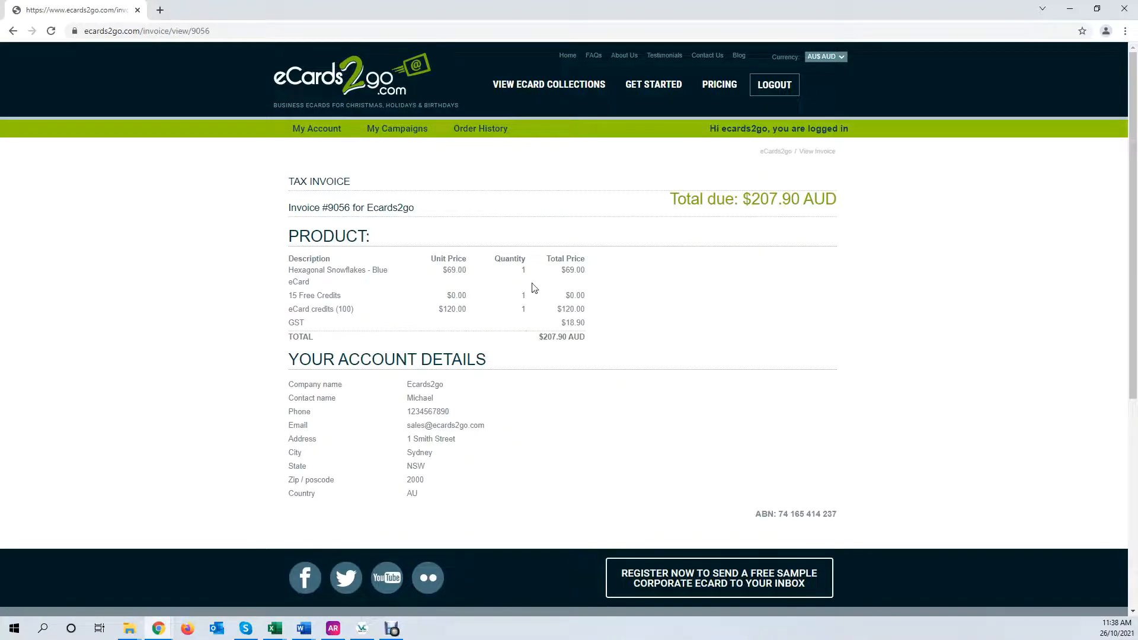
drag(320, 271, 368, 270)
drag(316, 296, 354, 309)
click(467, 129)
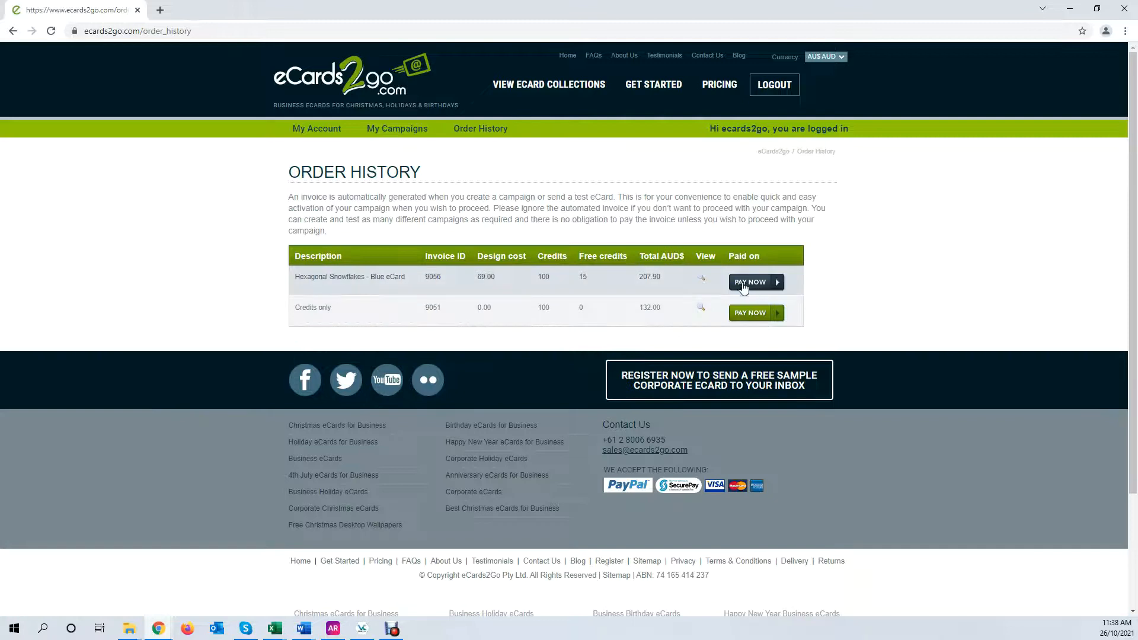
Begin paying the snowflake invoice, then return to the campaigns list
click(746, 283)
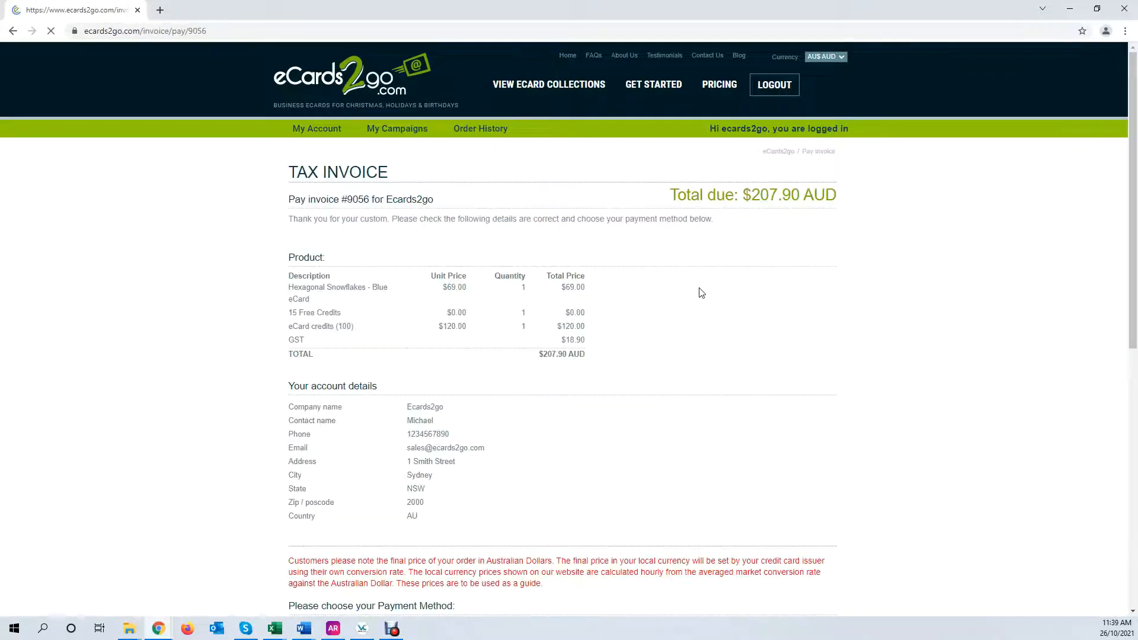
scroll(564, 360, down, 3)
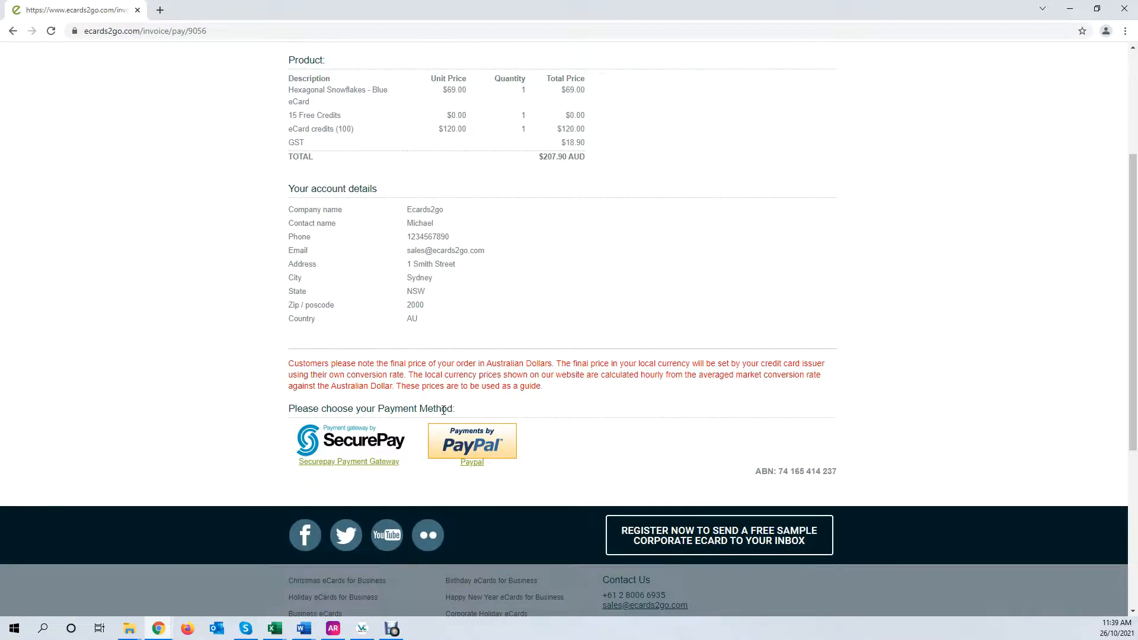
scroll(451, 415, up, 3)
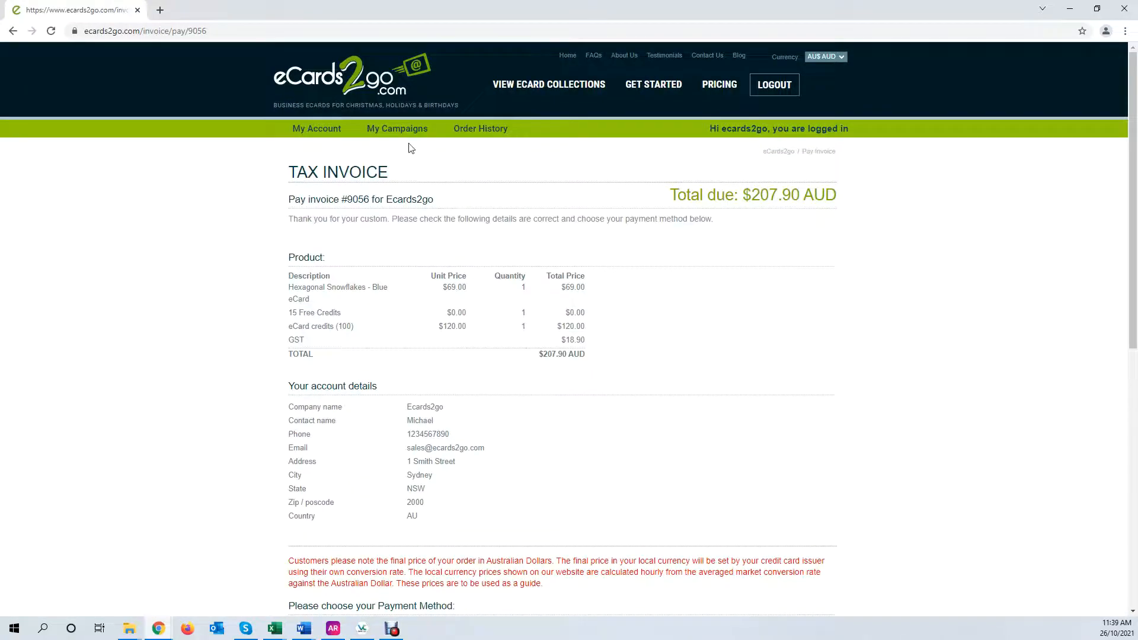
click(399, 129)
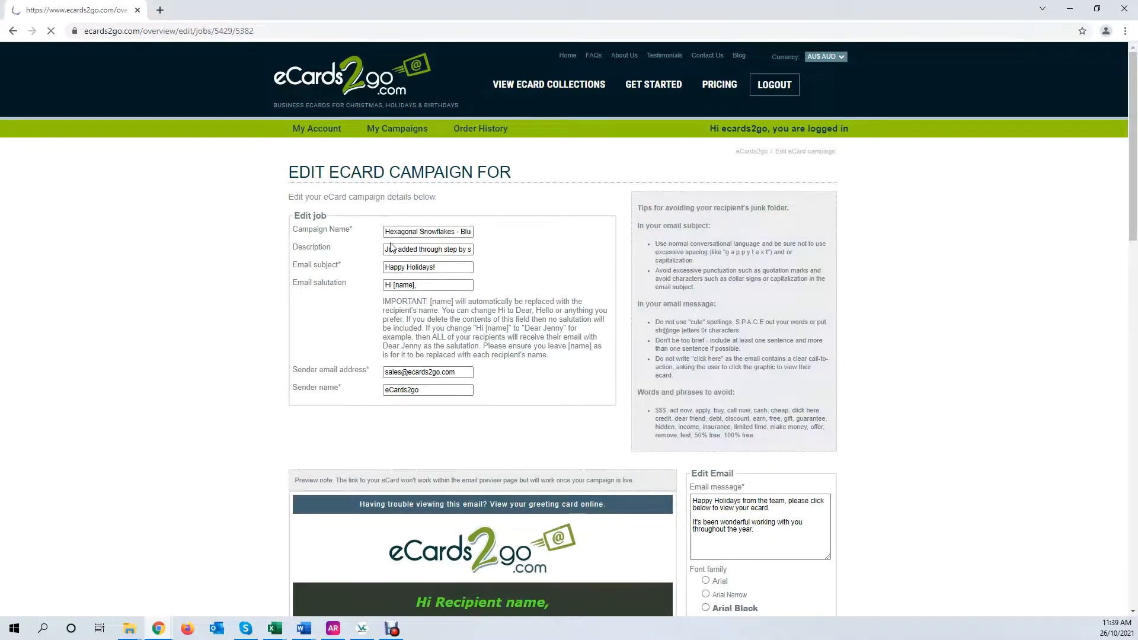
Set the email font to Georgia with red #cc1919 text
scroll(614, 453, down, 6)
scroll(770, 486, down, 3)
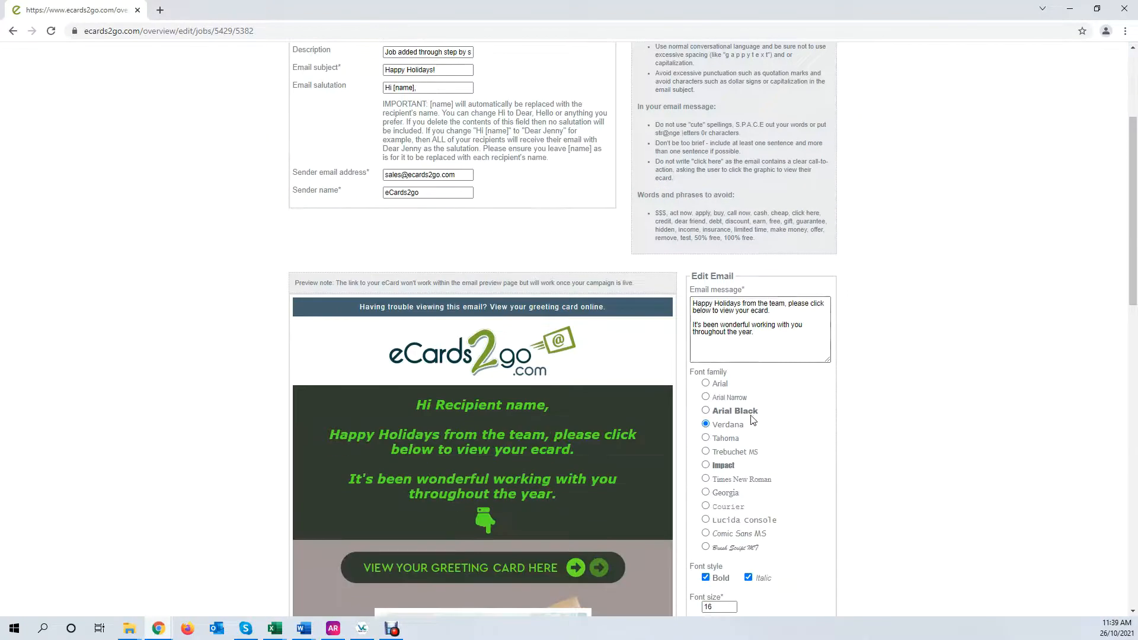
click(706, 438)
click(705, 493)
scroll(764, 509, down, 3)
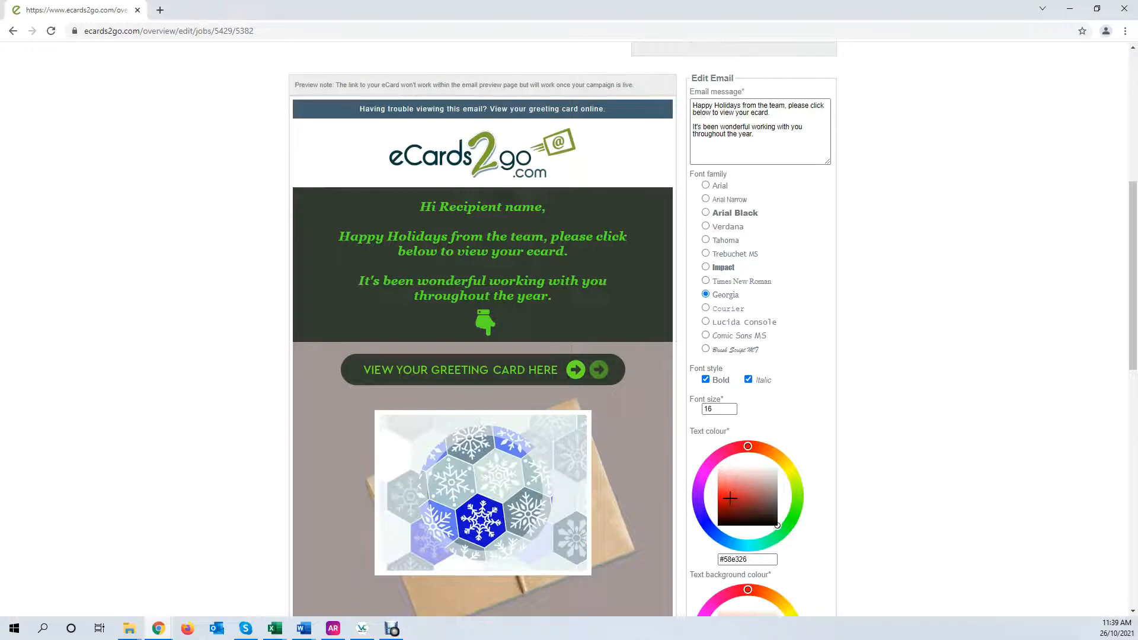
click(730, 499)
Make the text background yellow #d6eb19 and the card background purple #9c20d5, then submit
scroll(803, 496, down, 3)
click(793, 422)
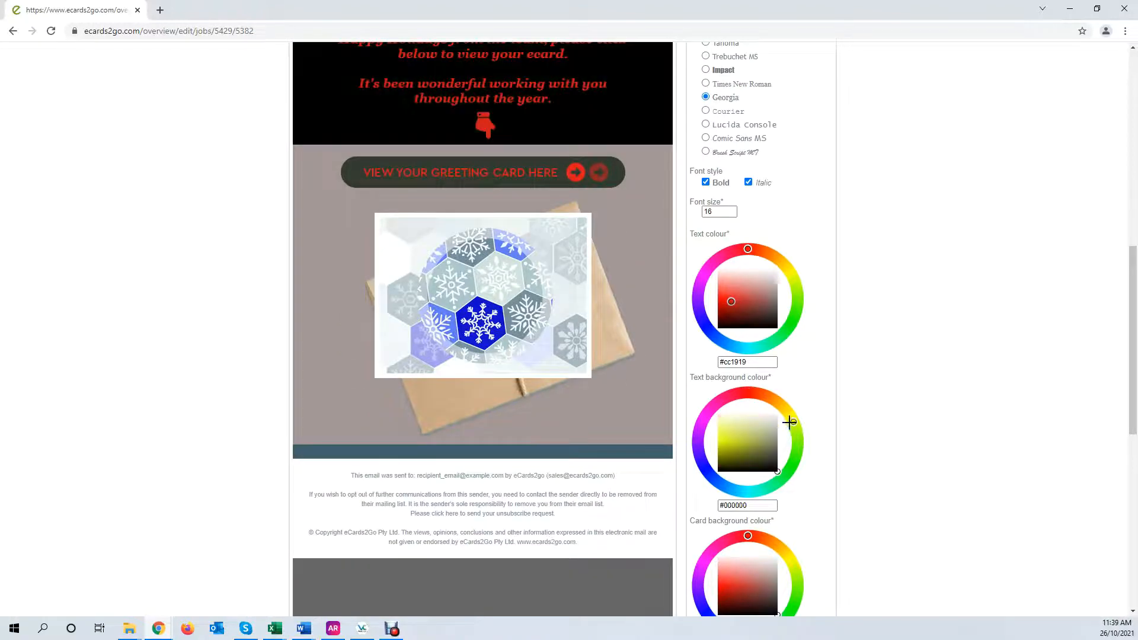
click(727, 441)
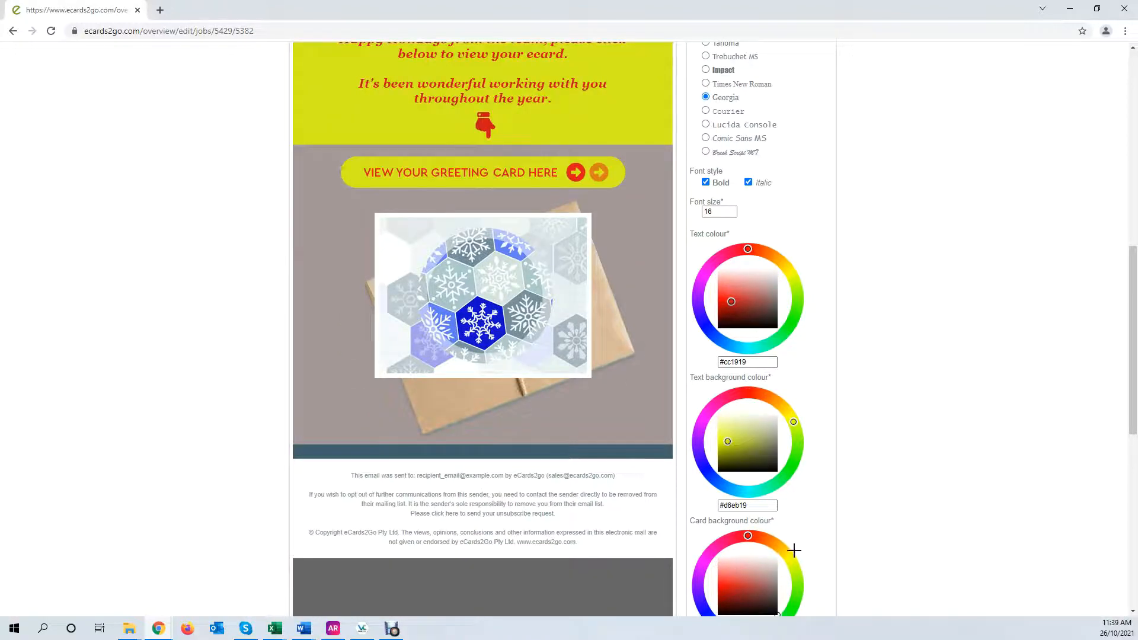
click(698, 572)
click(734, 585)
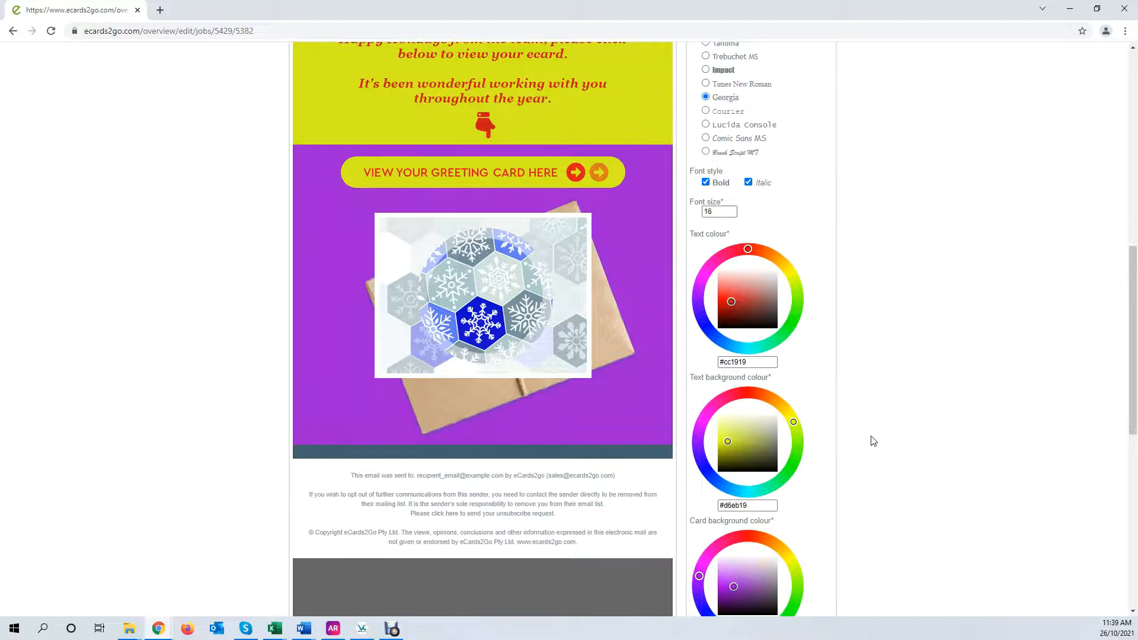
scroll(874, 441, down, 3)
click(311, 500)
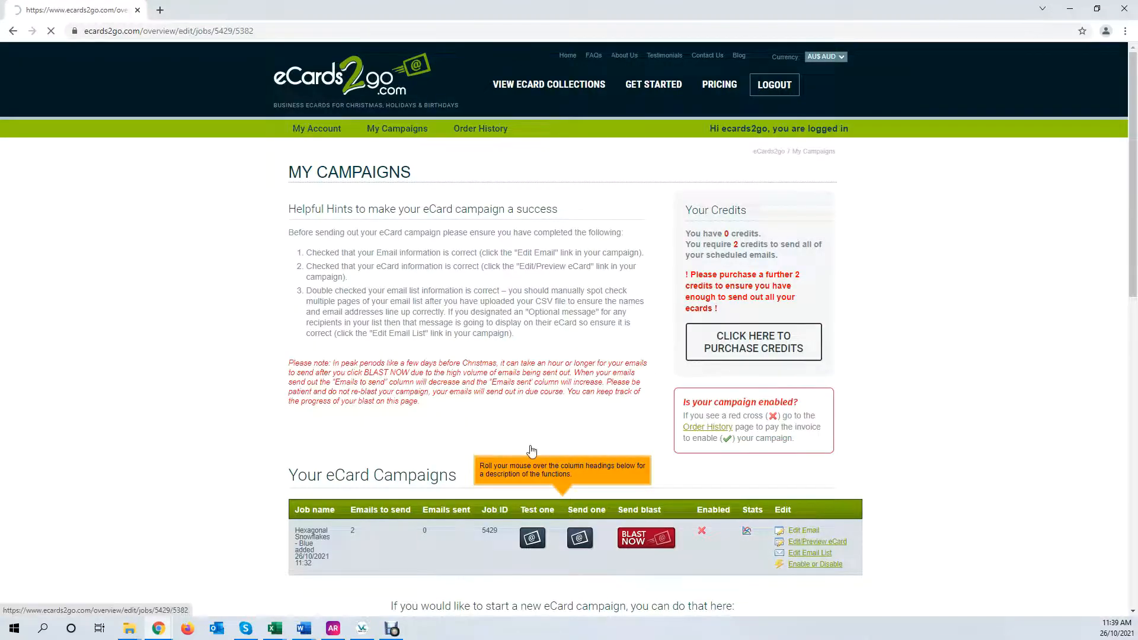
scroll(512, 375, down, 9)
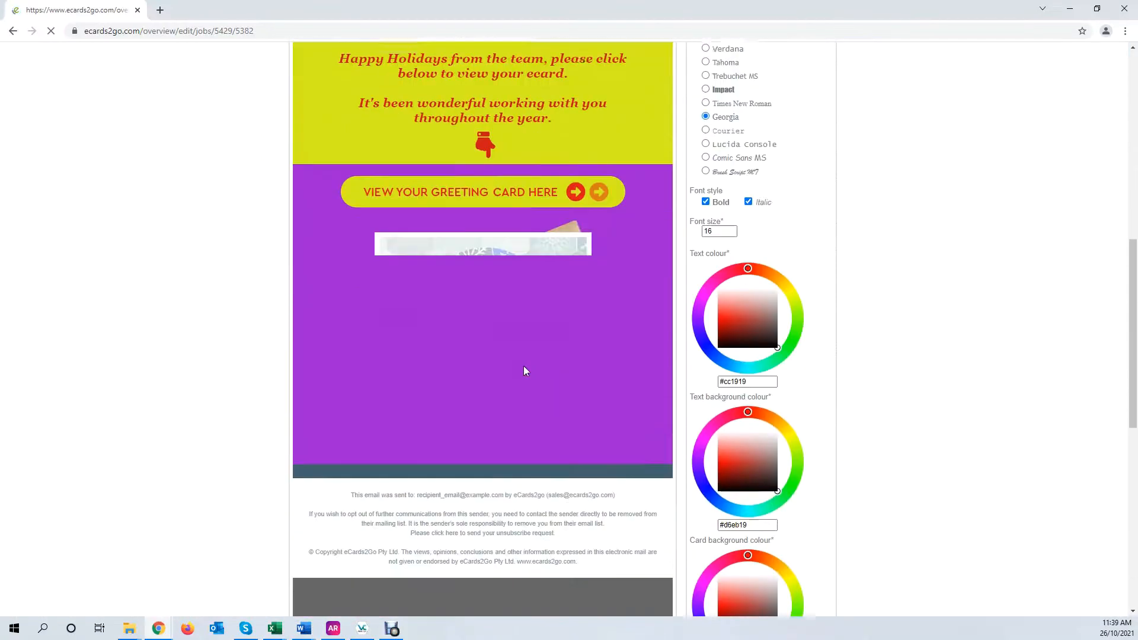
scroll(526, 367, up, 10)
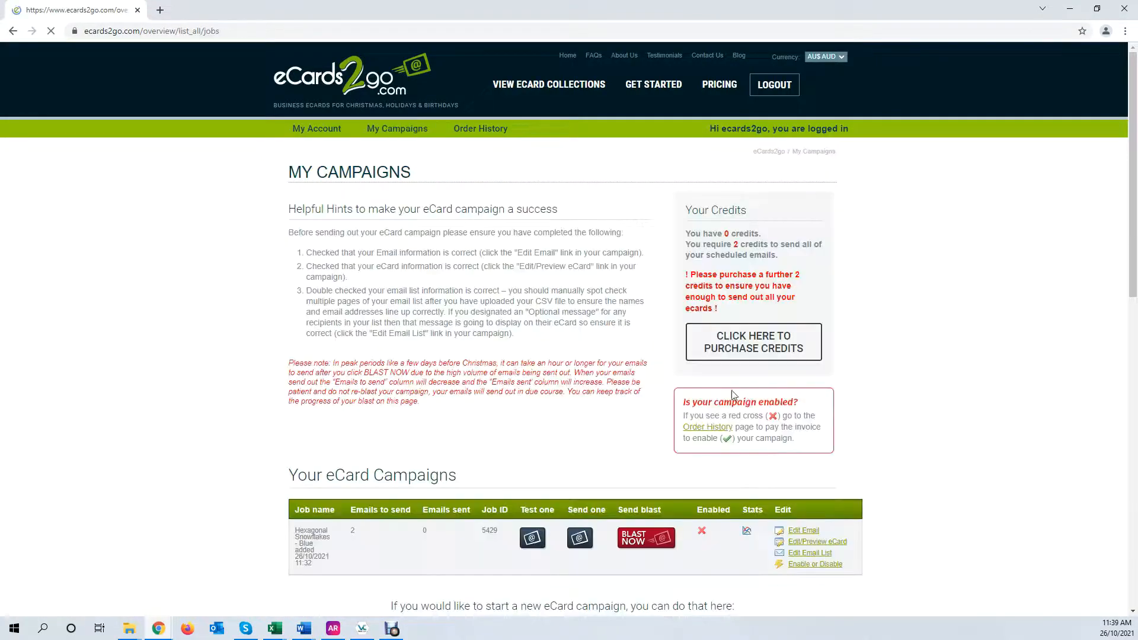
scroll(966, 372, down, 3)
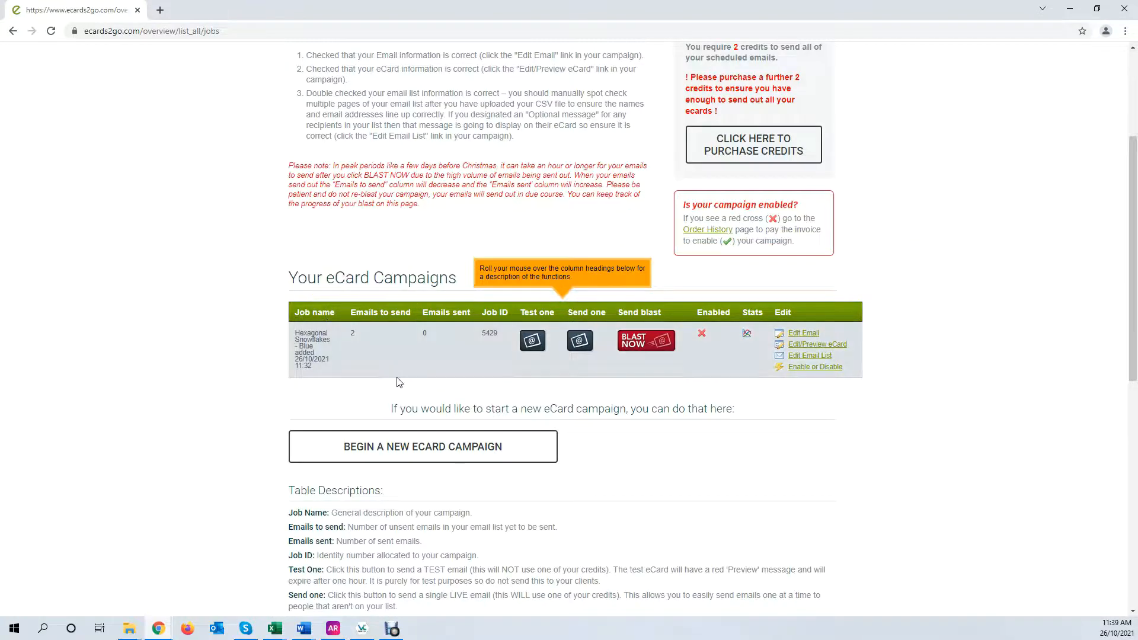
scroll(398, 382, down, 3)
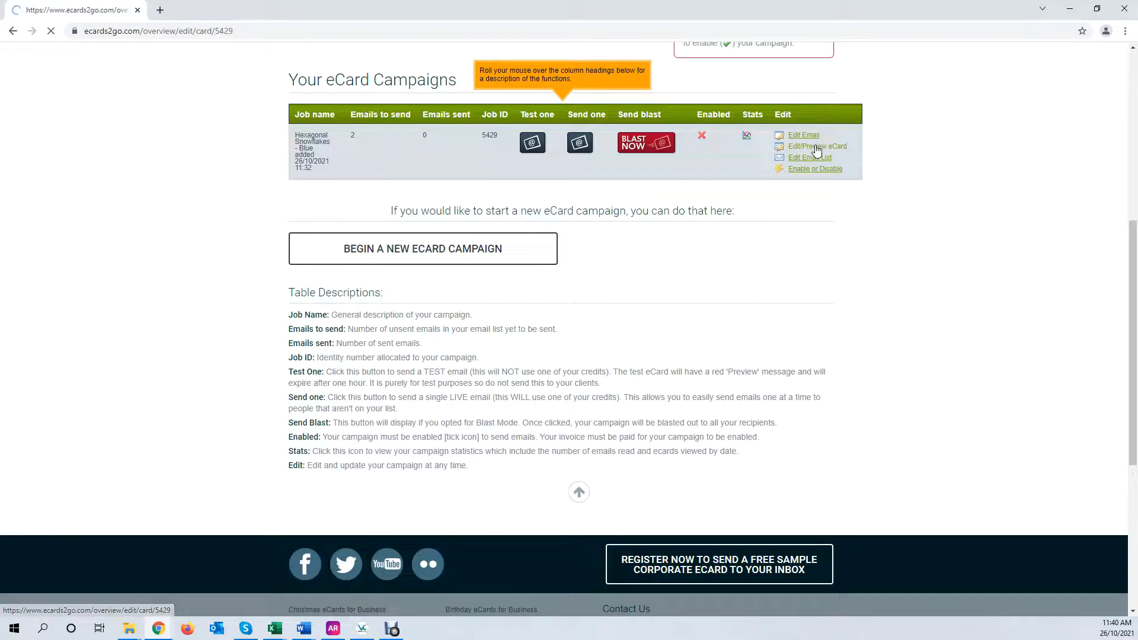
scroll(861, 290, down, 6)
scroll(906, 288, down, 14)
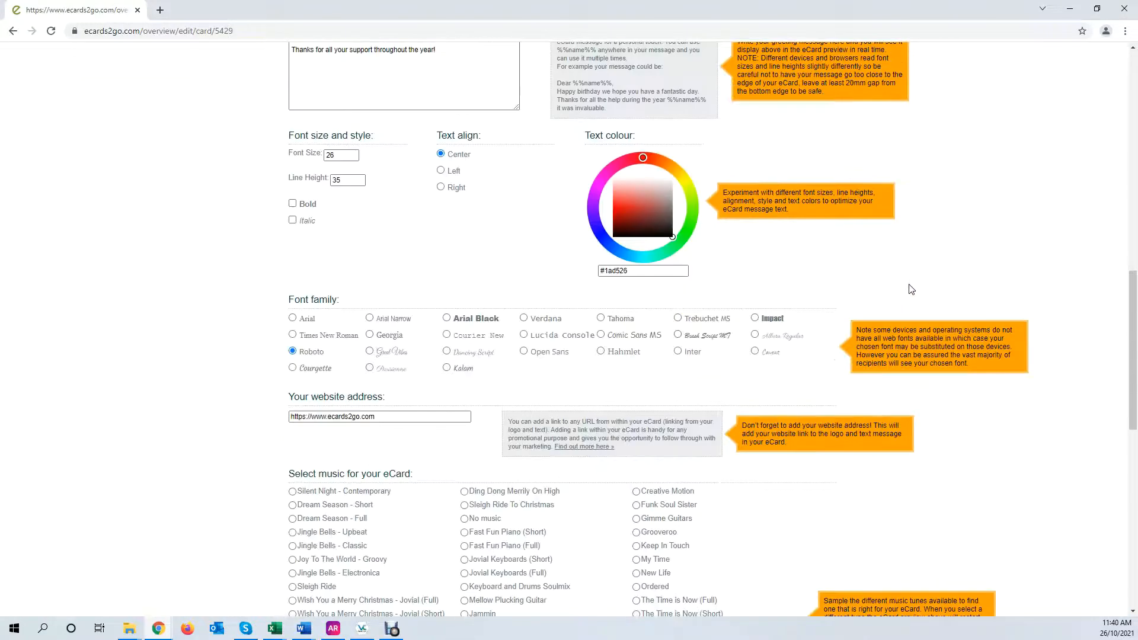
scroll(915, 296, up, 16)
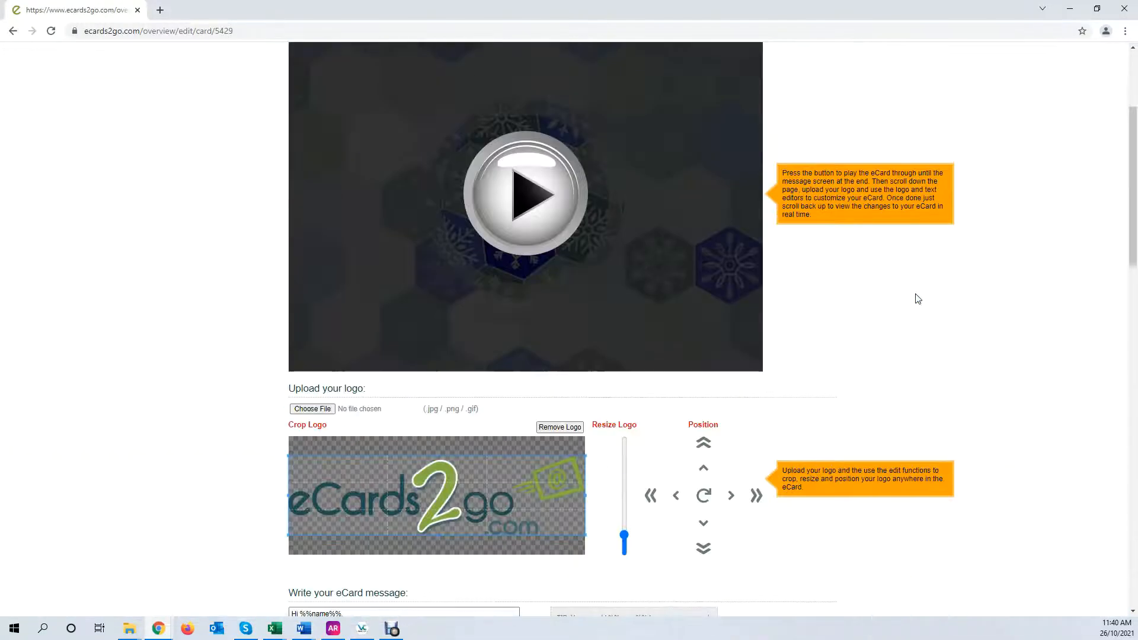
scroll(916, 299, down, 8)
scroll(915, 299, up, 12)
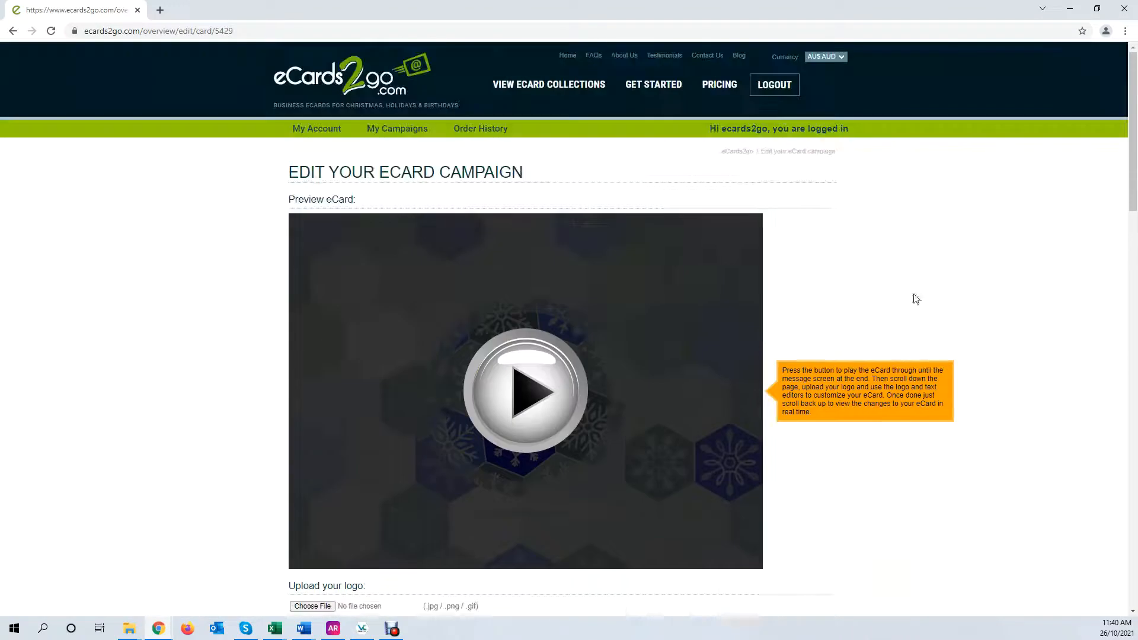
click(396, 130)
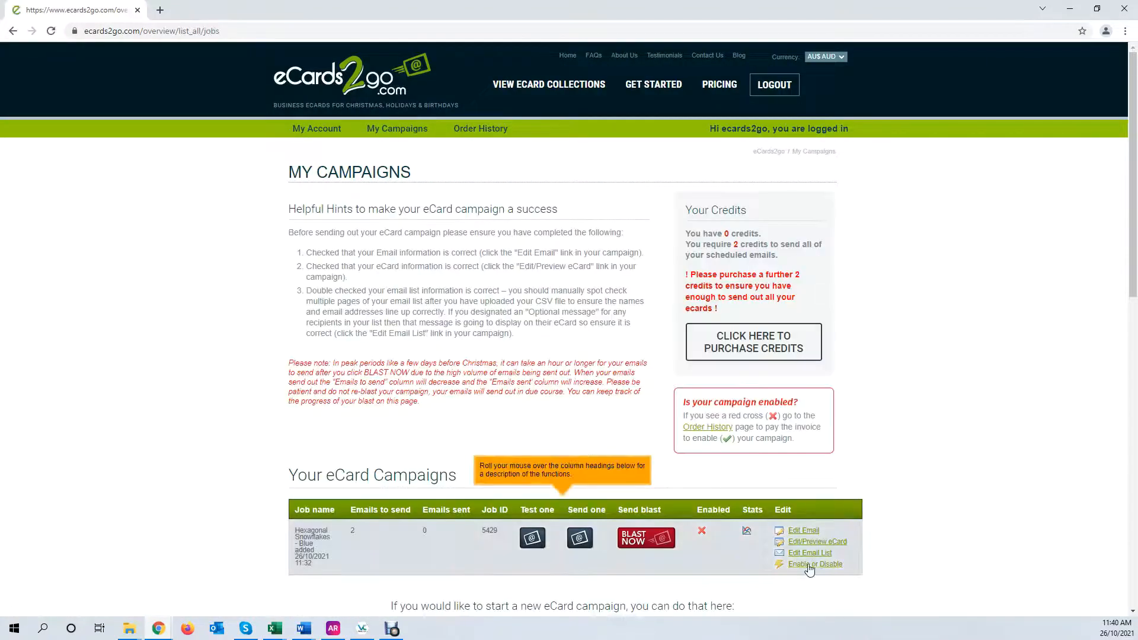
click(800, 553)
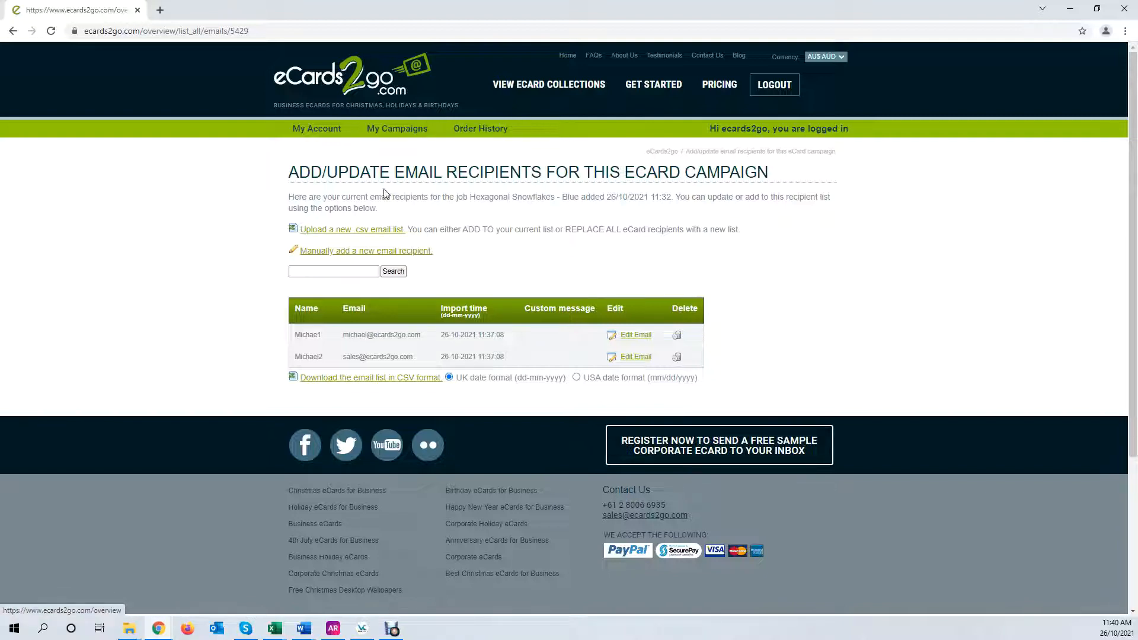
click(397, 129)
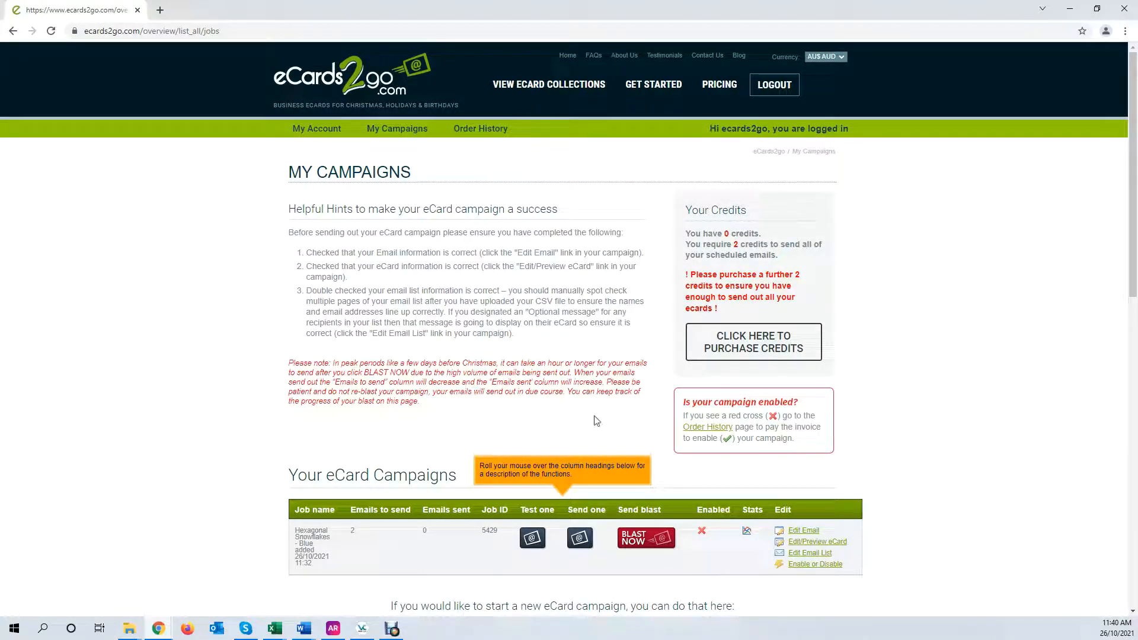
click(805, 553)
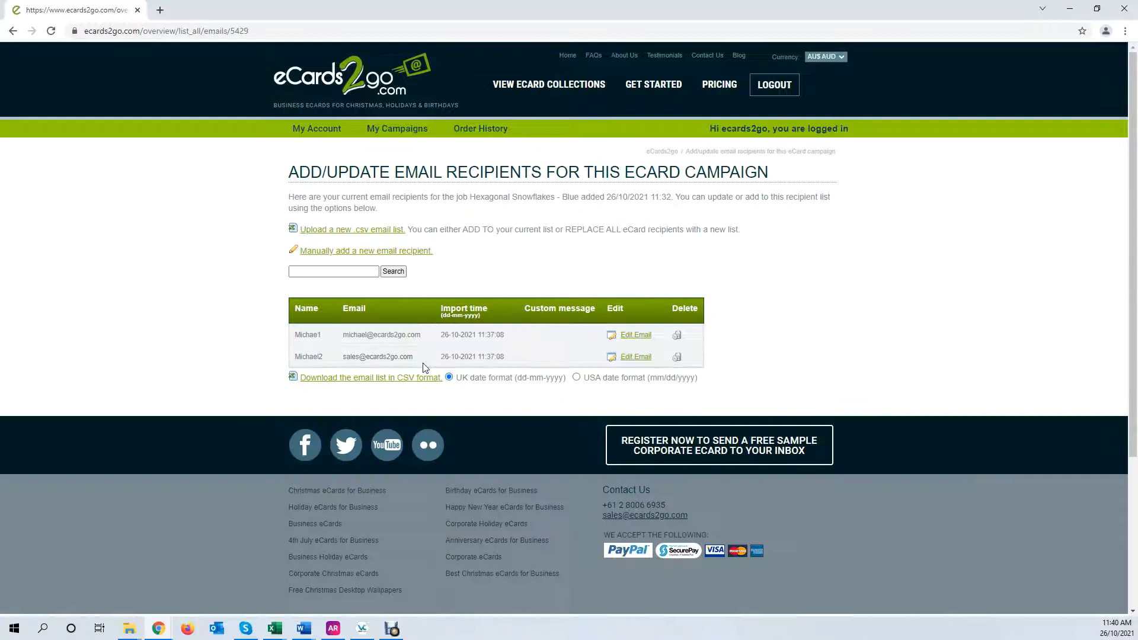
click(394, 129)
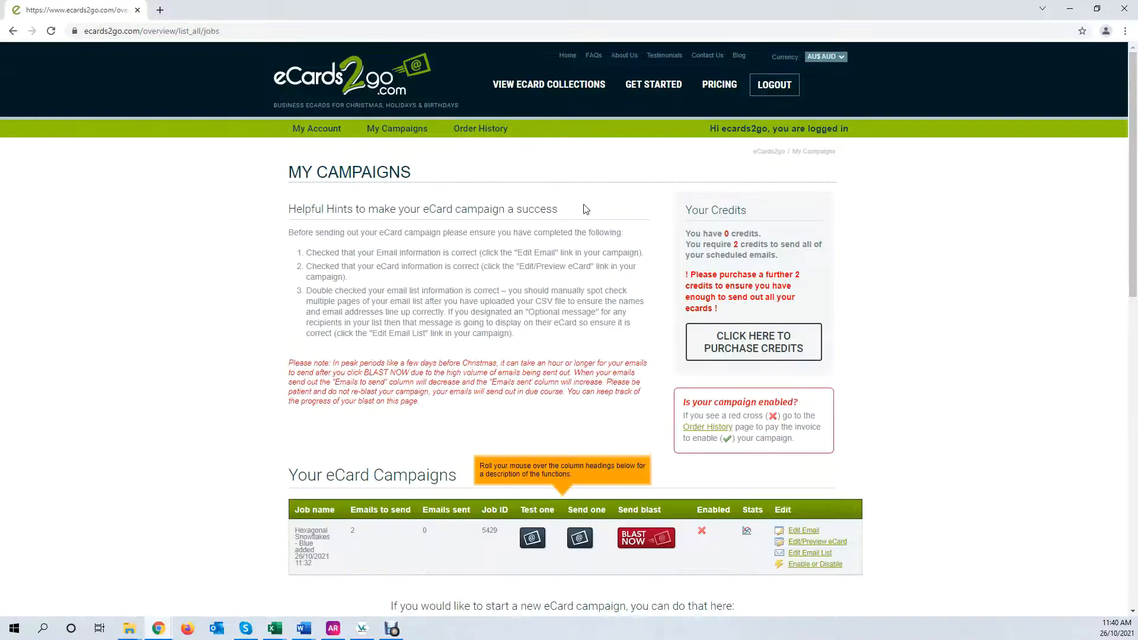
click(810, 542)
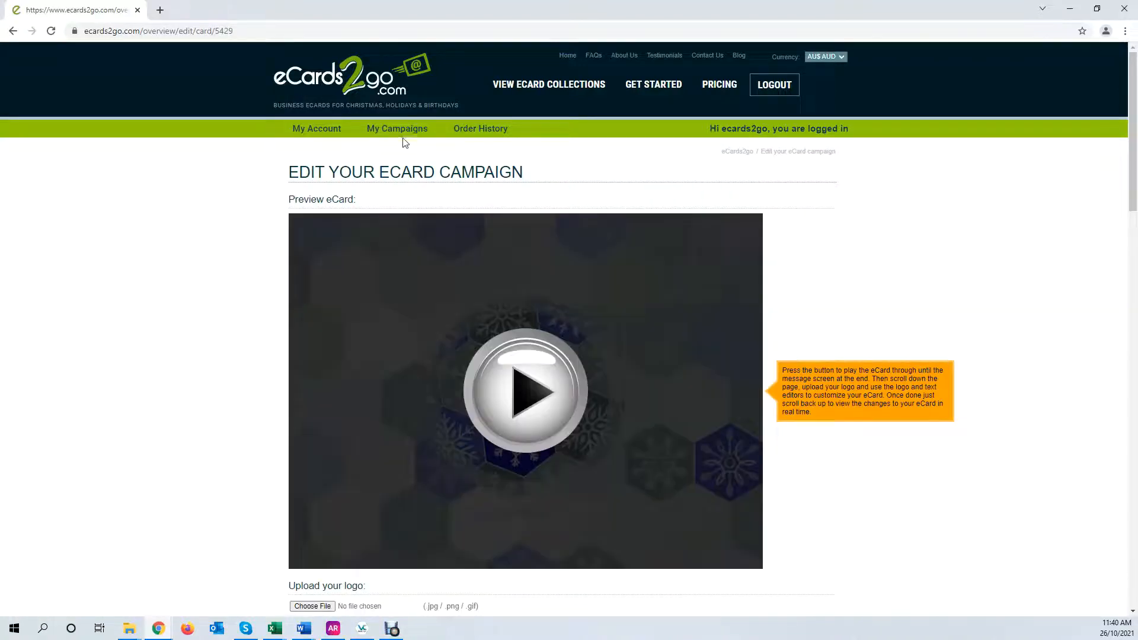
click(386, 131)
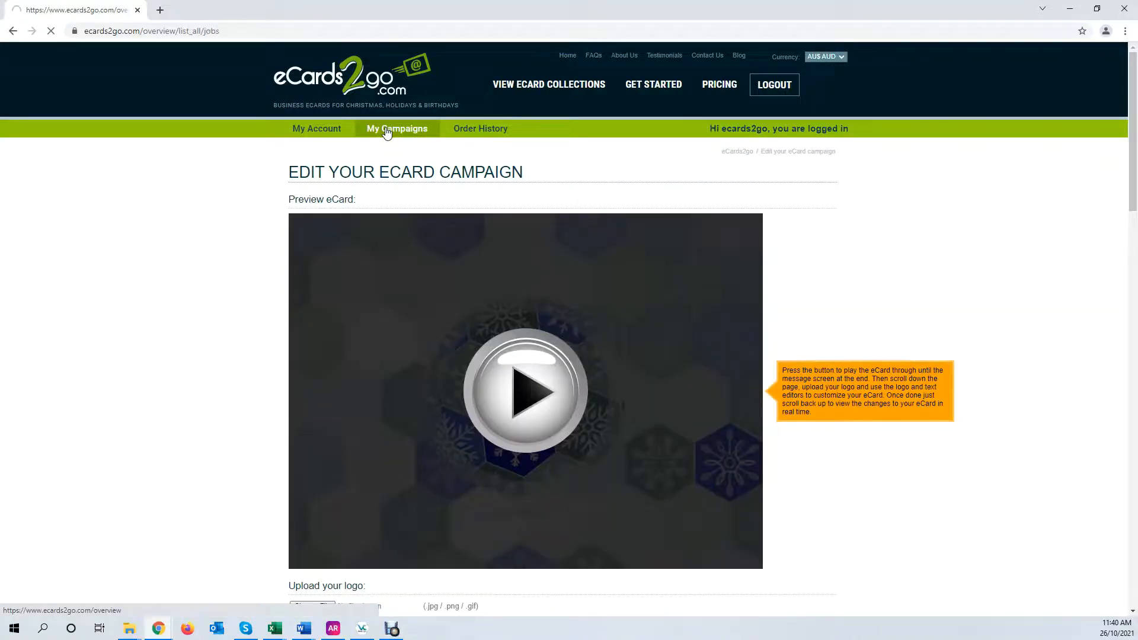